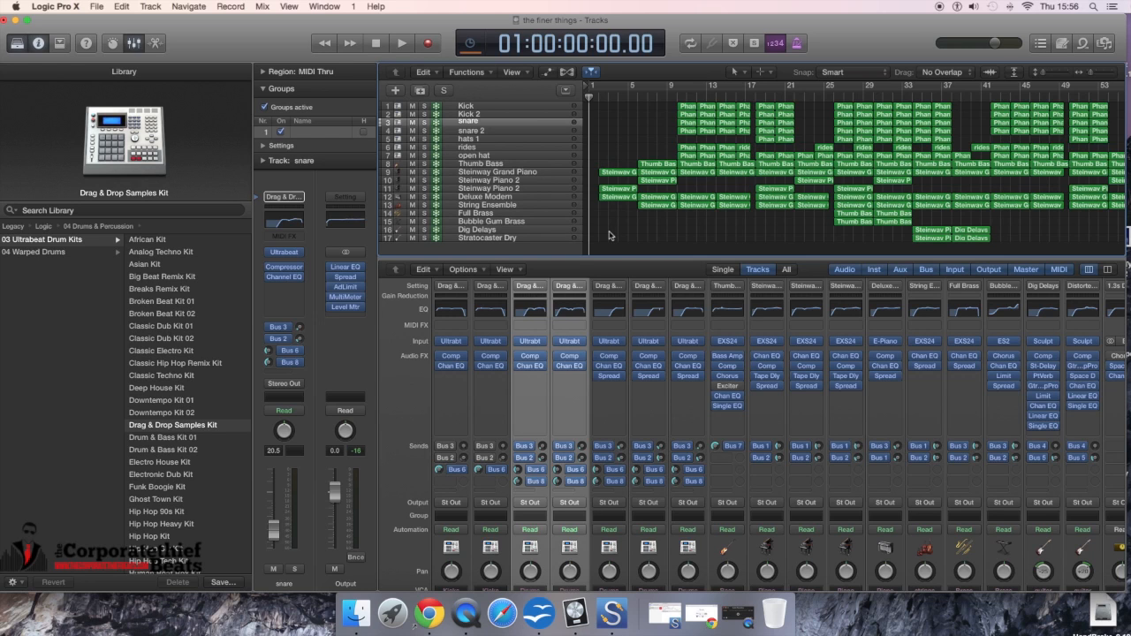
Step: Hide the mixer, enlarge the track lanes and play the arrangement from the start until just after the drums enter
key("x")
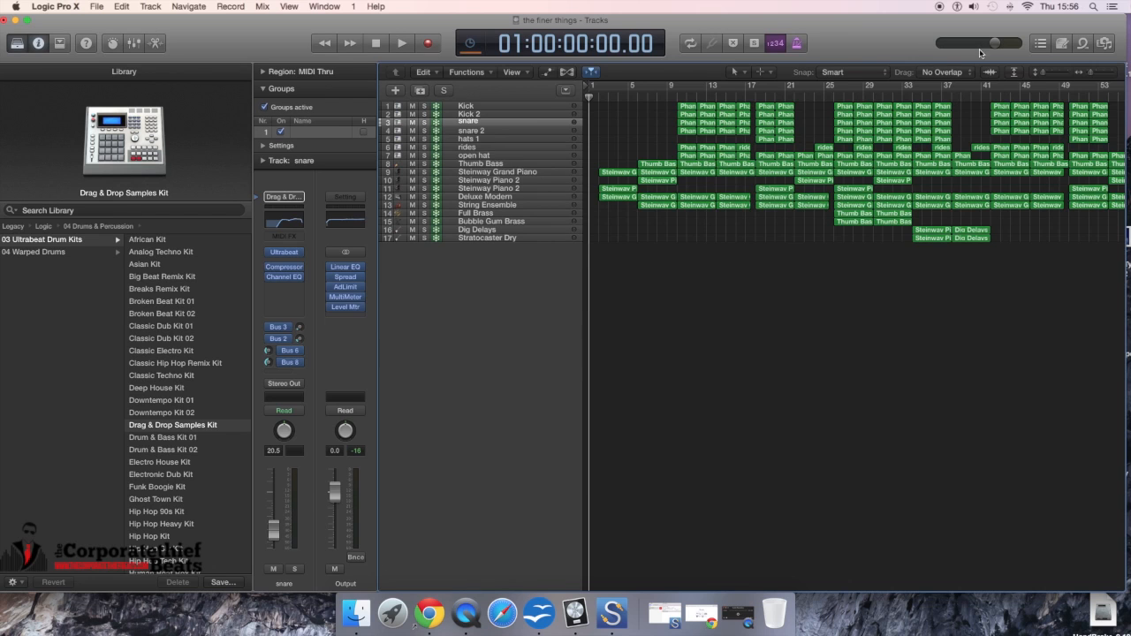
left_click_drag(1093, 77, 1047, 77)
left_click(1050, 74)
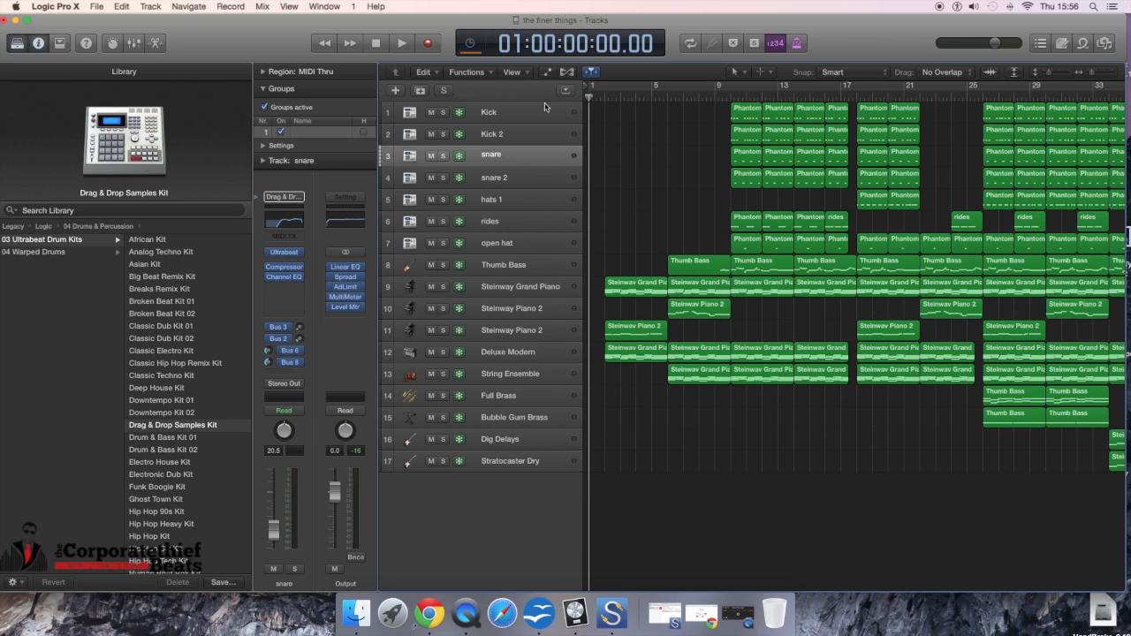
key("space")
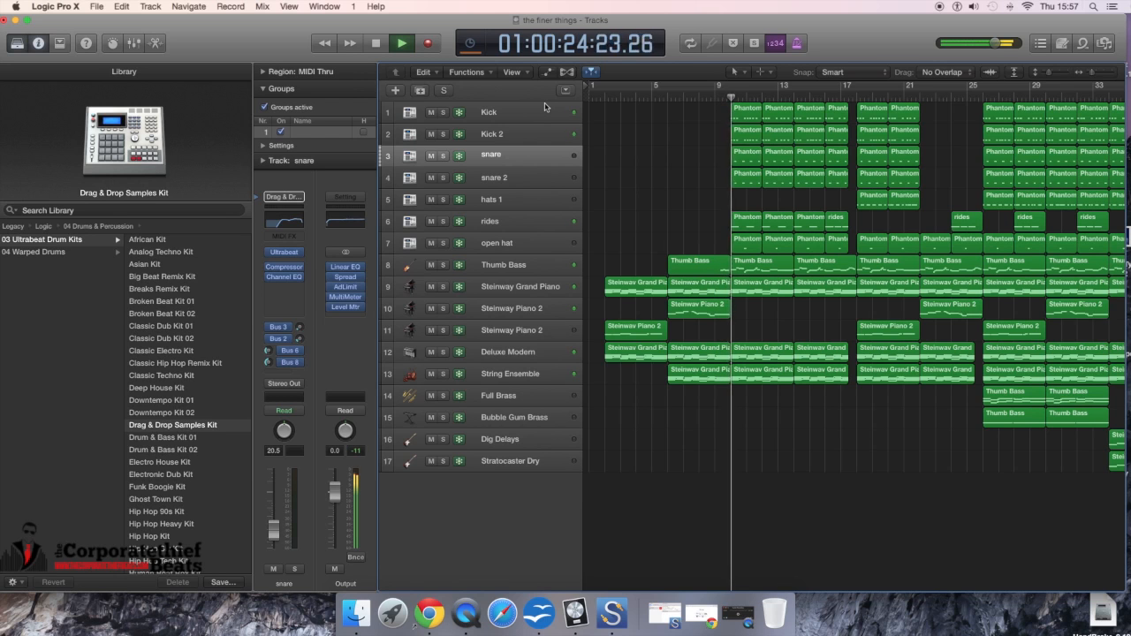
key("space")
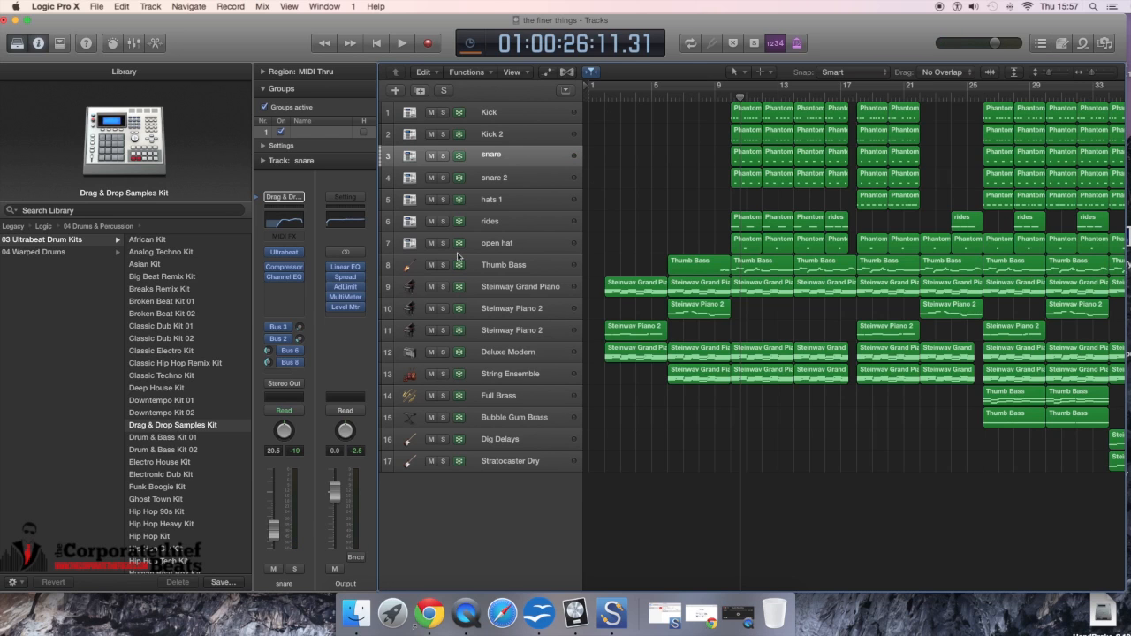
Step: Solo the Steinway Grand Piano track and open its first region in the Piano Roll with the whole region in view
left_click(443, 287)
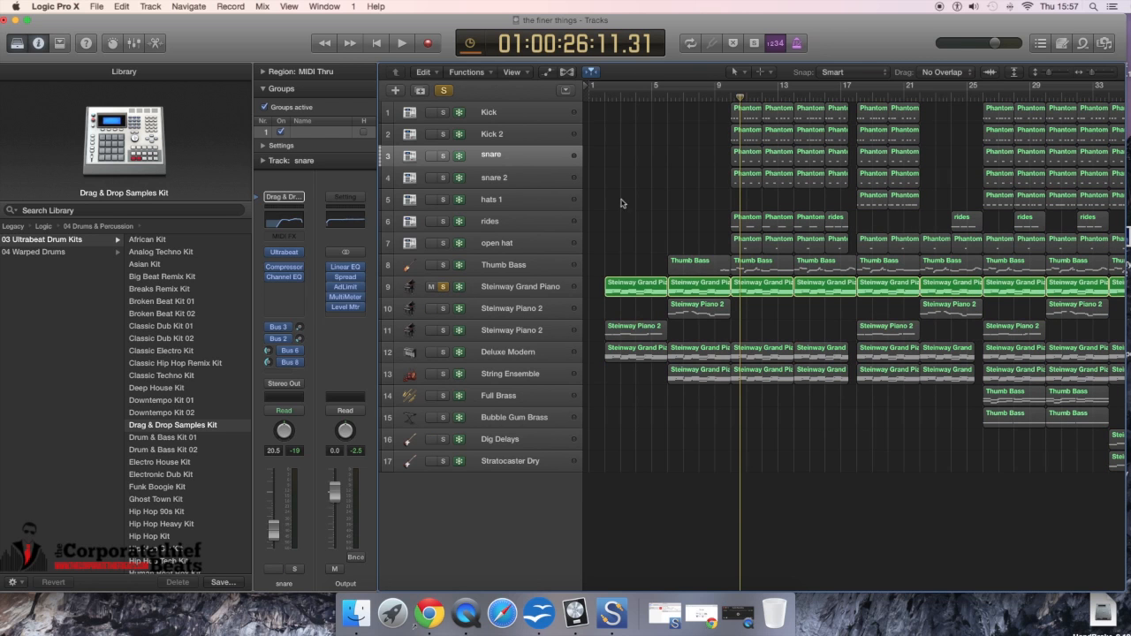
left_click(628, 291)
double_click(627, 291)
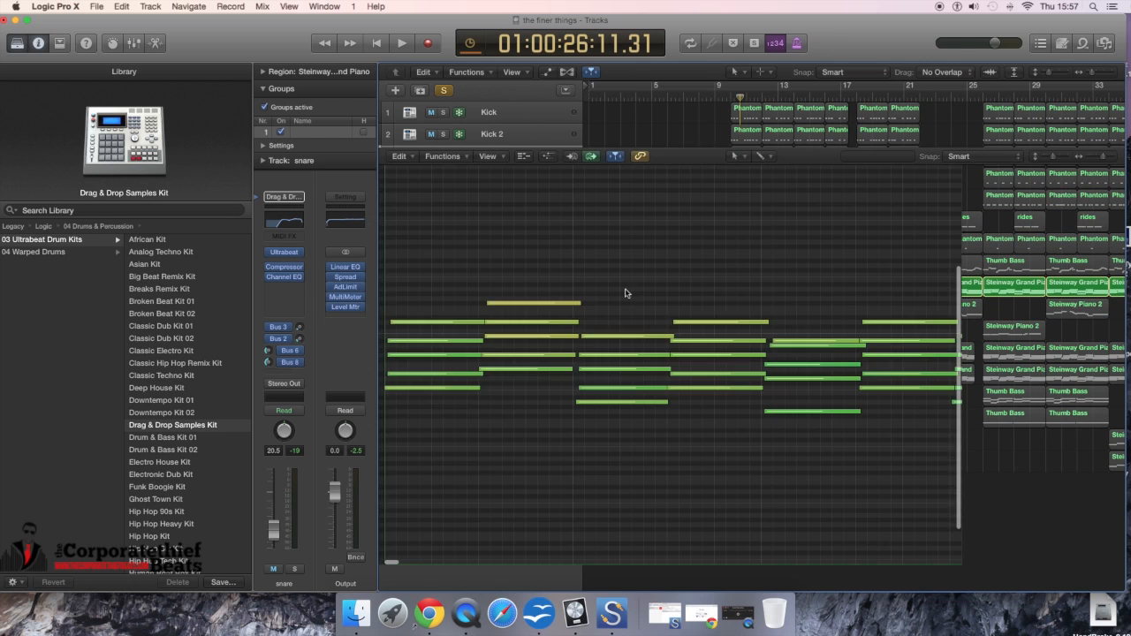
left_click_drag(1012, 24, 1000, 22)
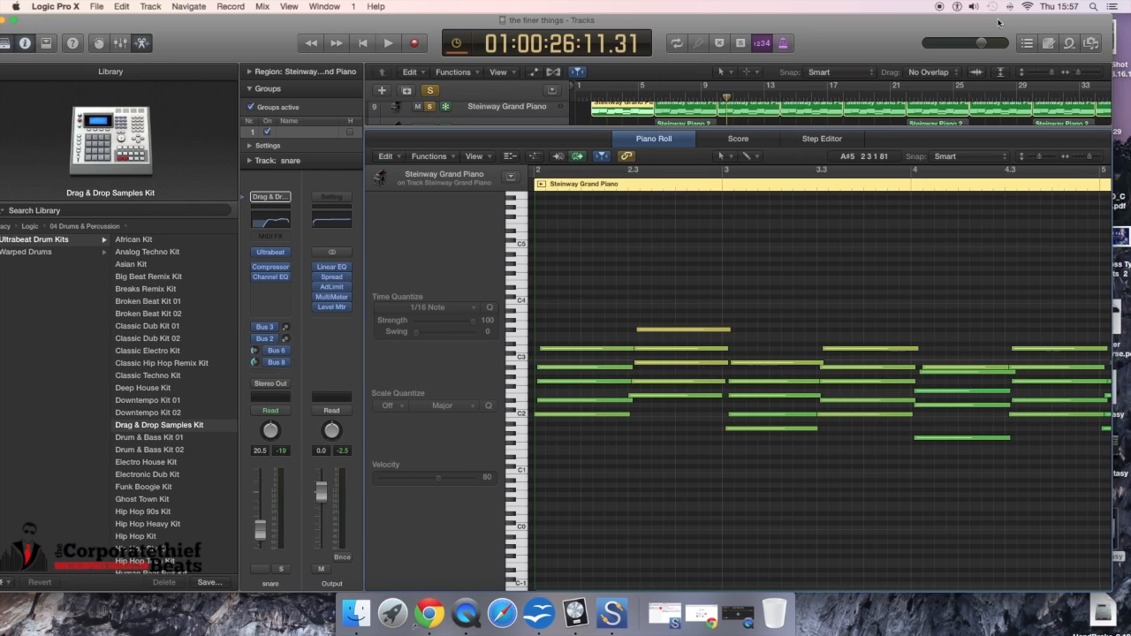
left_click_drag(1092, 161, 1087, 159)
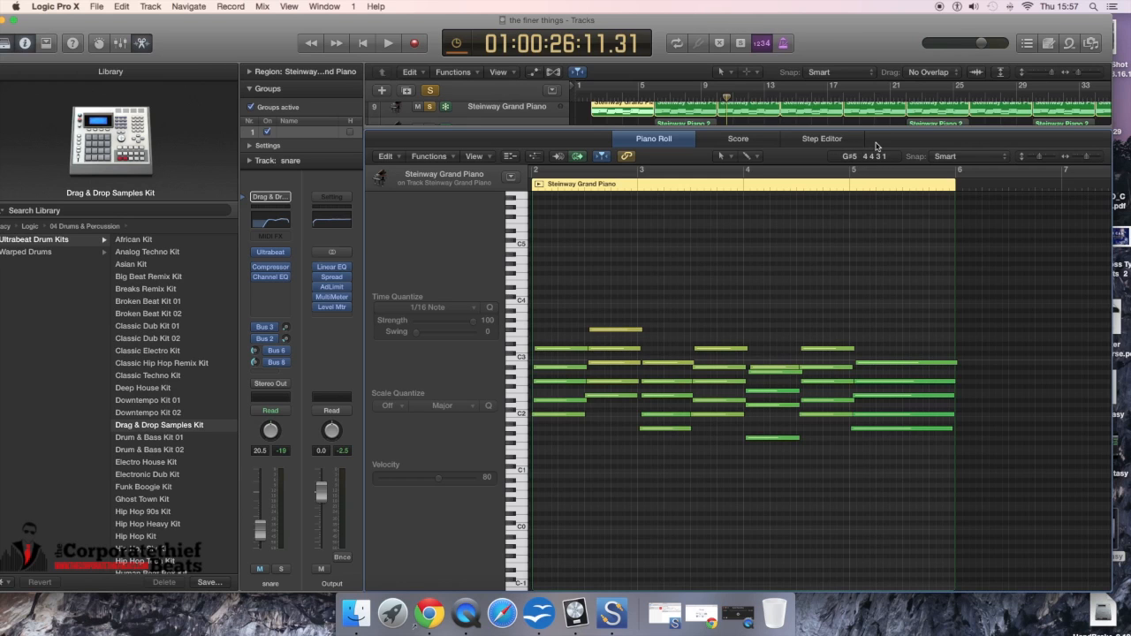
Step: Set the cycle range from bar 2 to bar 6 and listen to the soloed Steinway Grand Piano chords
key("space")
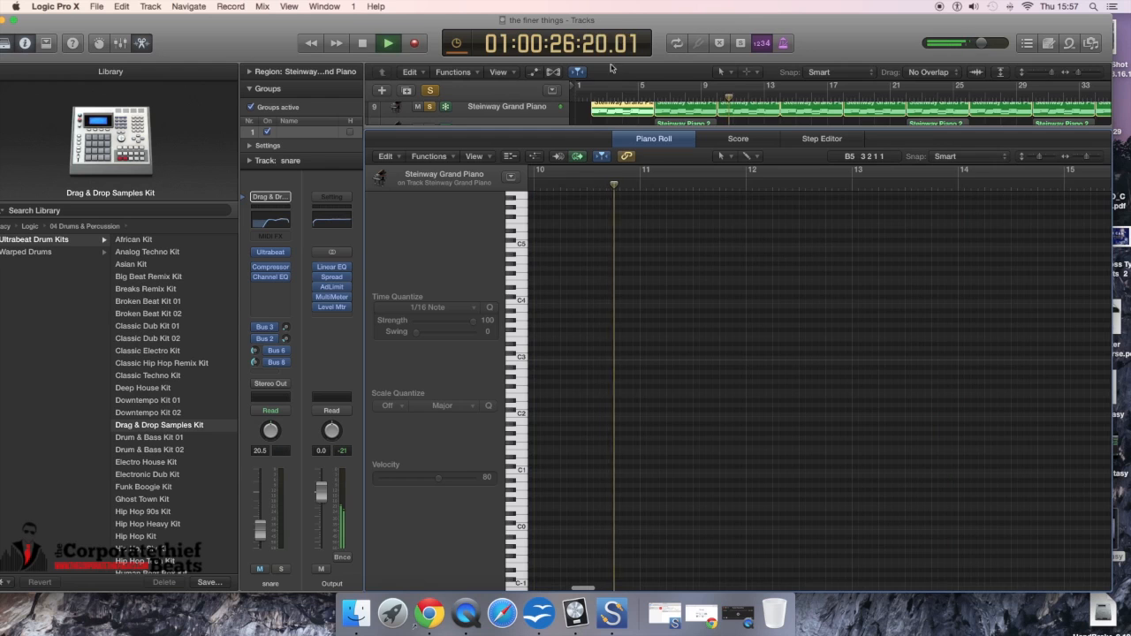
left_click_drag(592, 84, 654, 85)
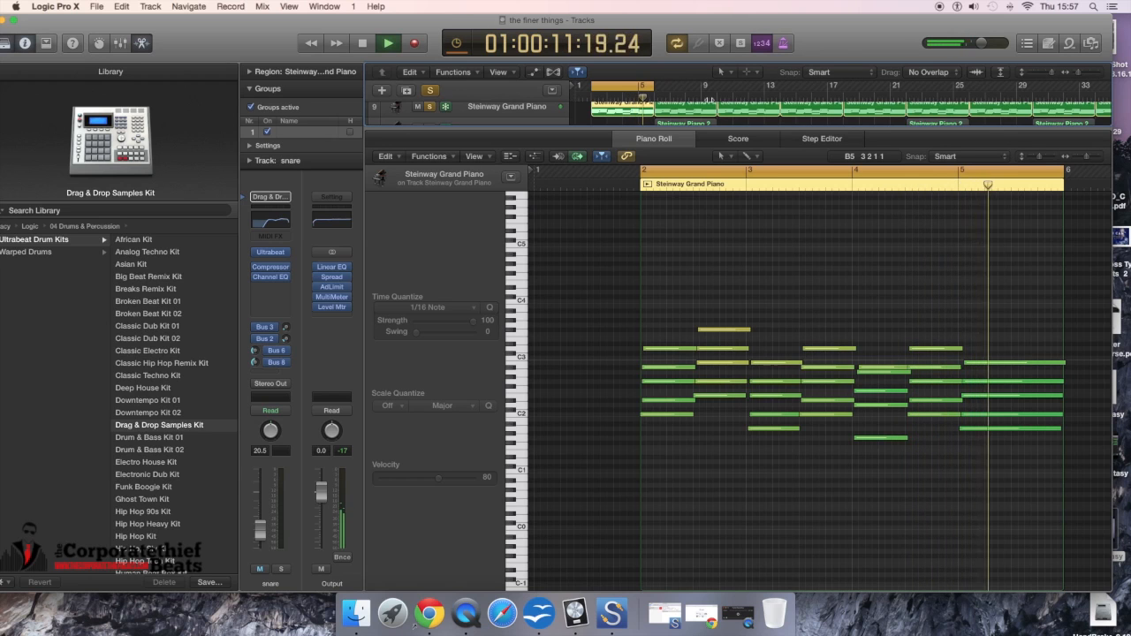
key("space")
Step: Show the note velocities below the piano notes and select the four notes of the second chord
left_click(534, 157)
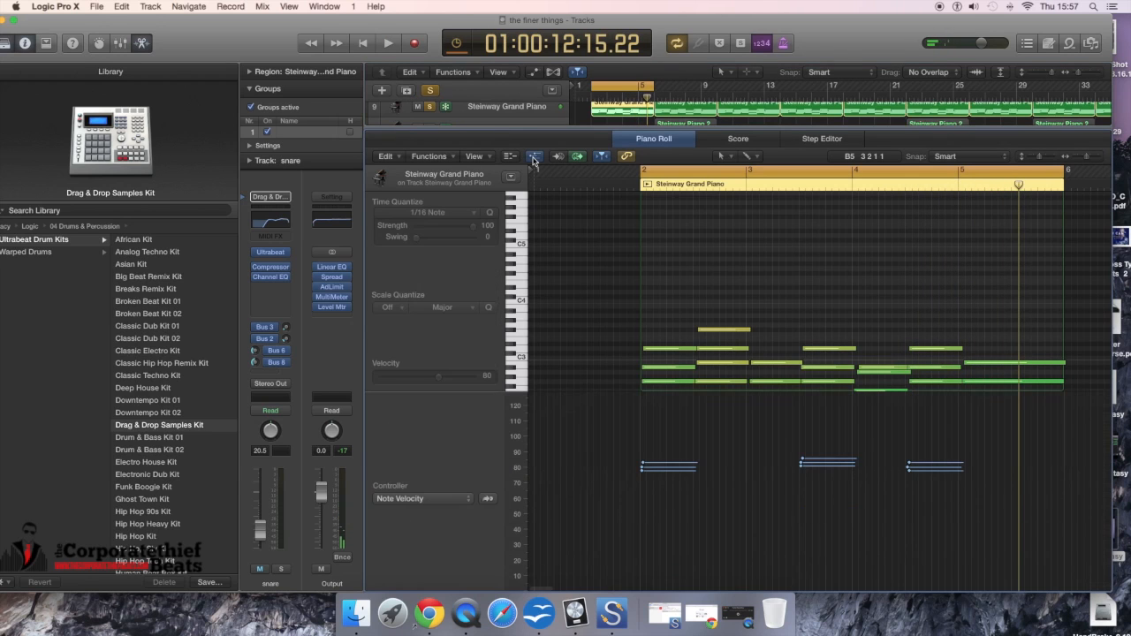
scroll(738, 401, "down", 3)
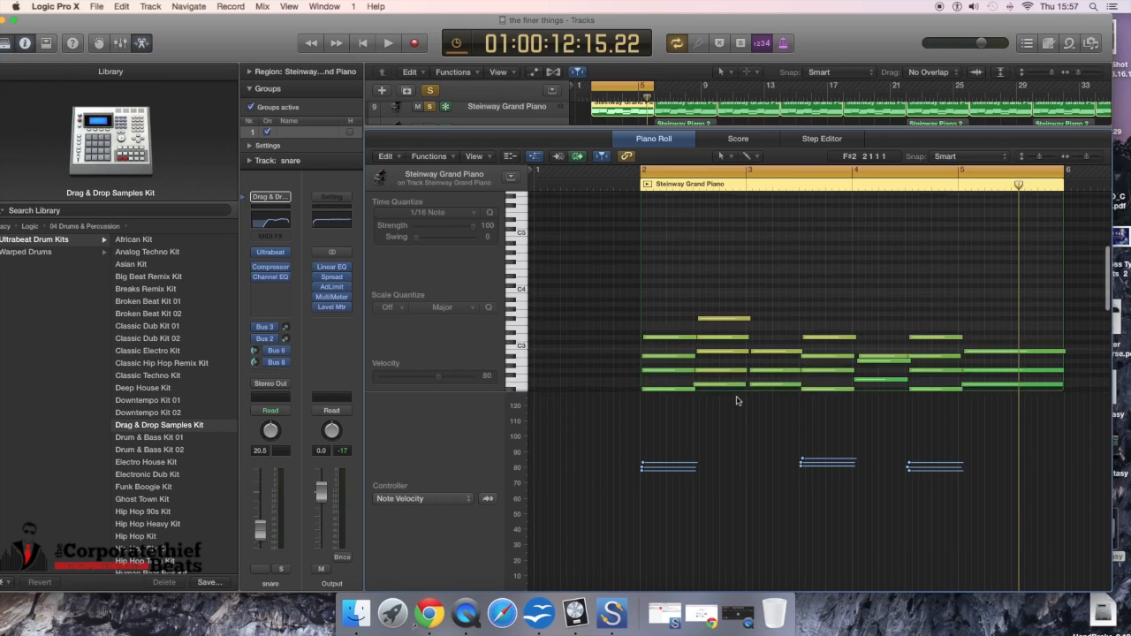
scroll(737, 400, "up", 2)
left_click_drag(729, 302, 731, 378)
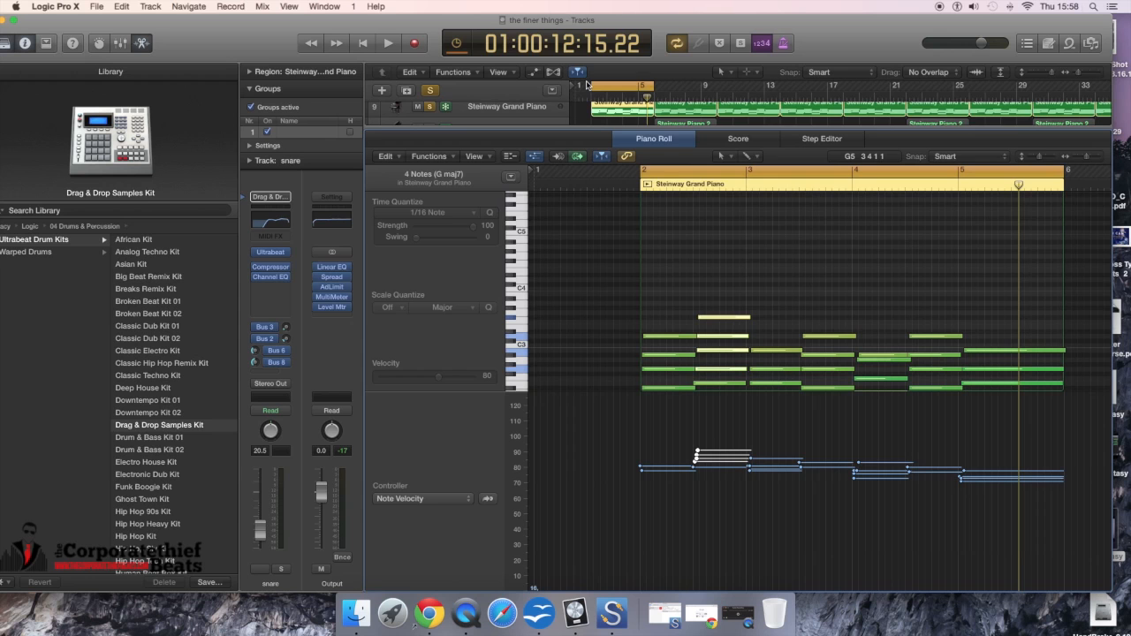
Step: Bring back the mixer, switch the solo from Steinway Grand Piano to Deluxe Modern and listen to it alone
key("x")
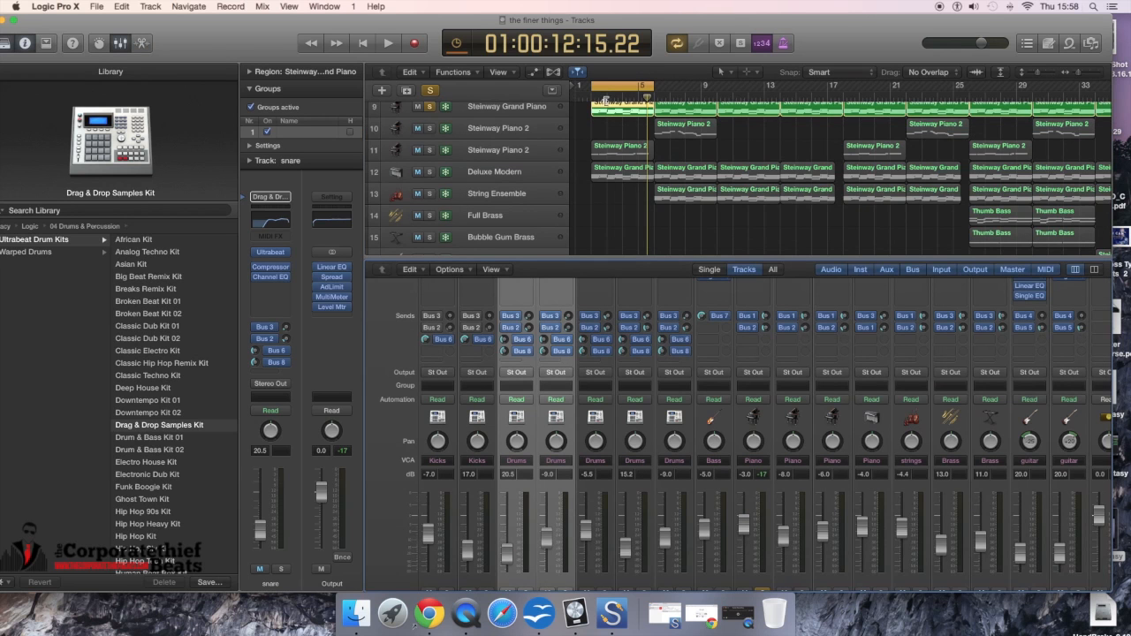
scroll(575, 196, "up", 2)
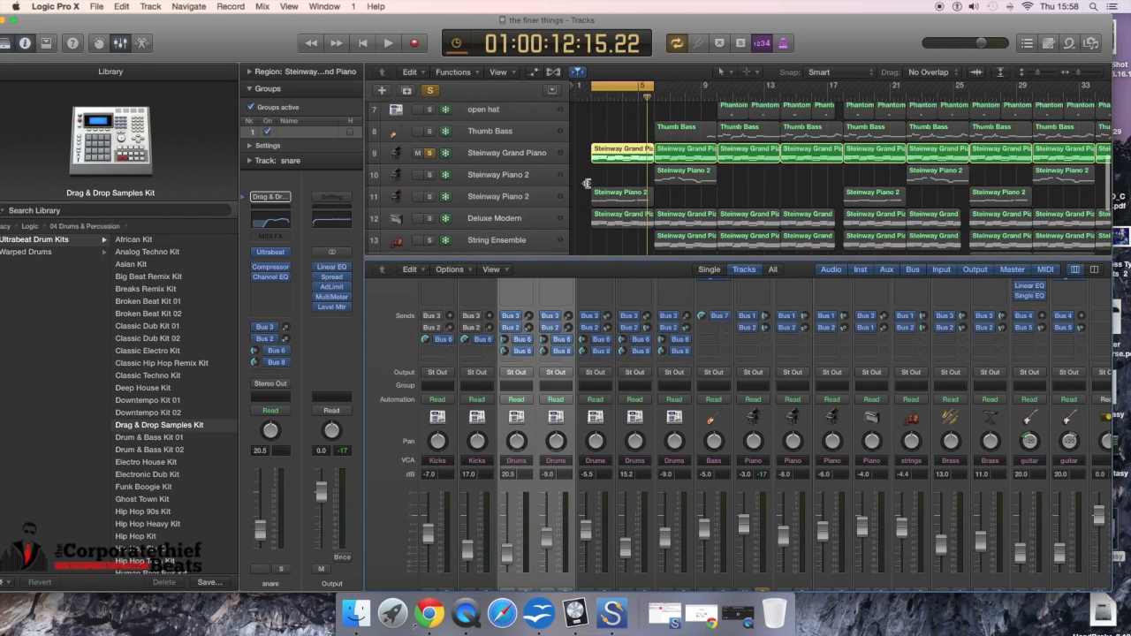
left_click(429, 199)
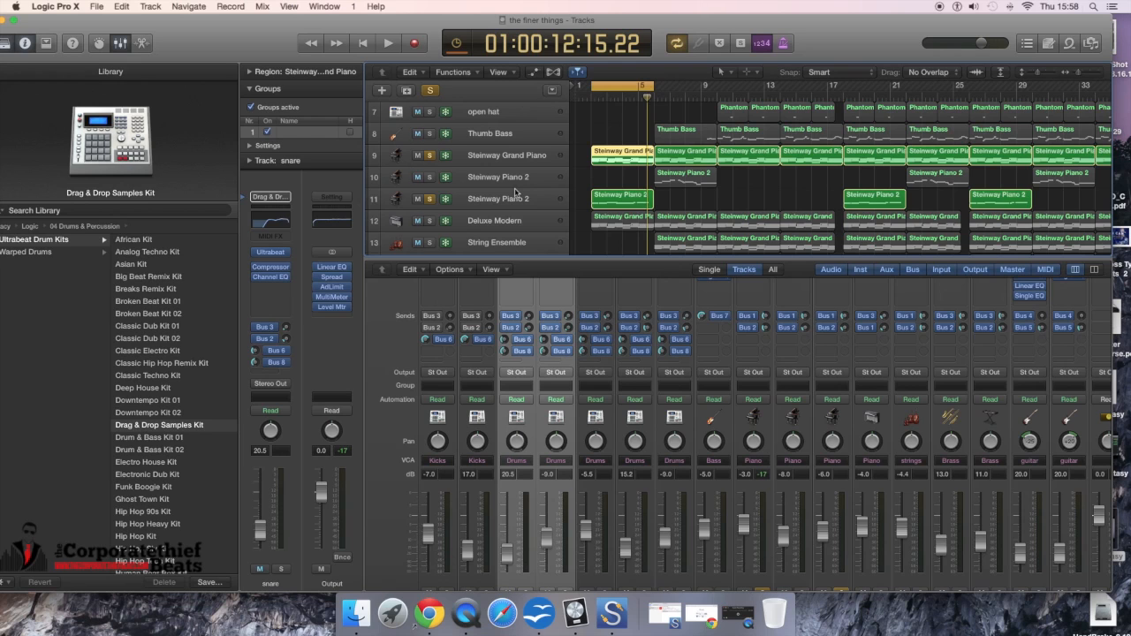
left_click(429, 200)
left_click(432, 220)
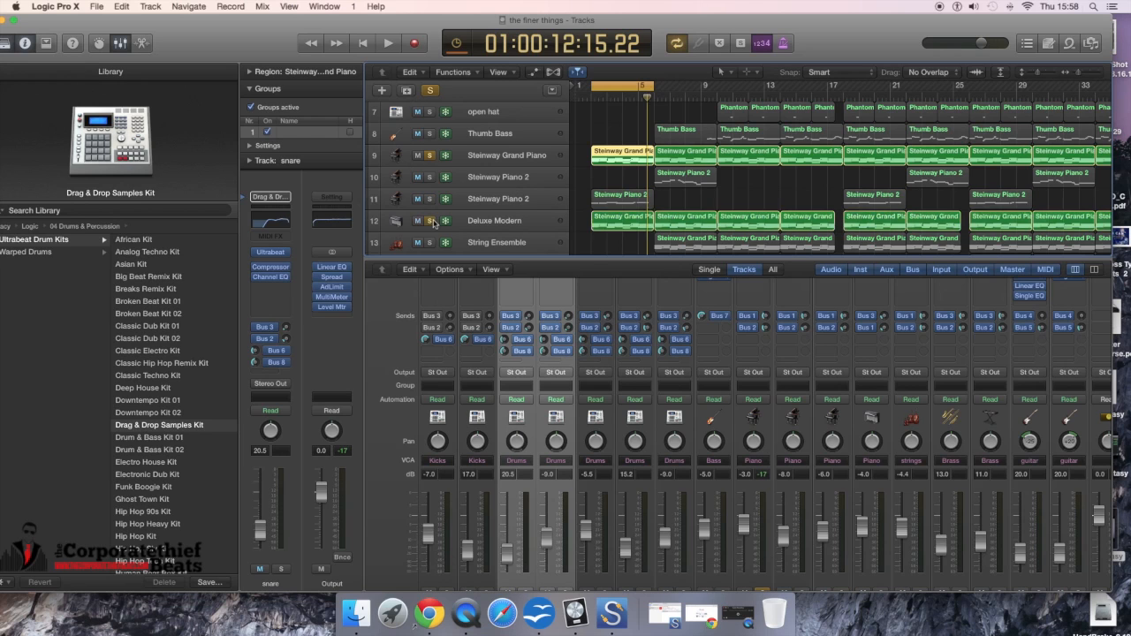
left_click(429, 155)
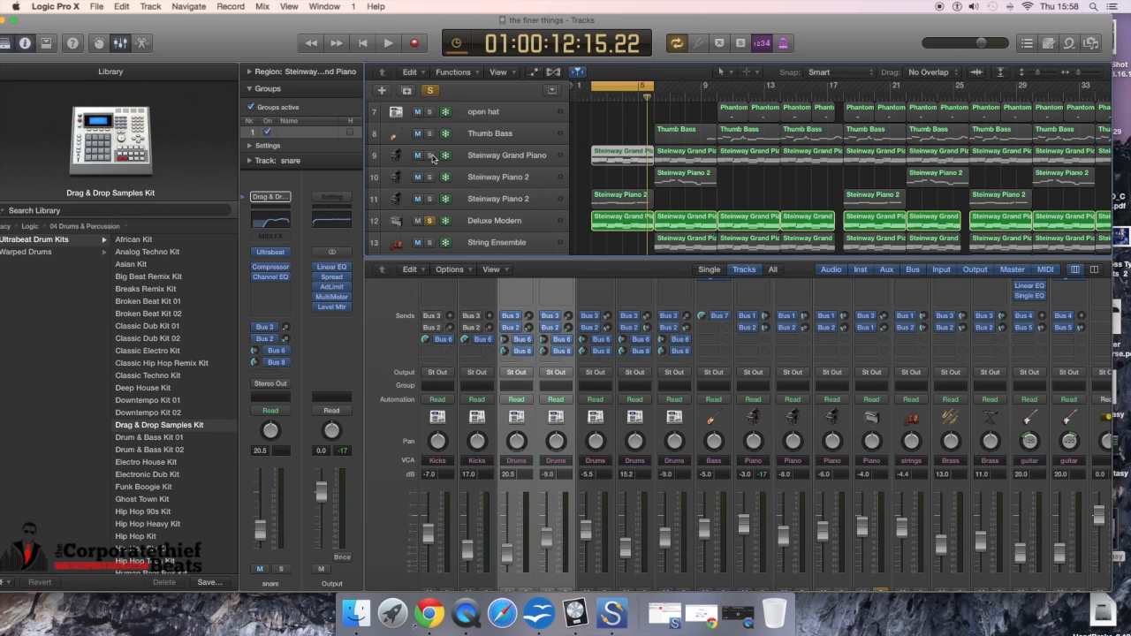
key("space")
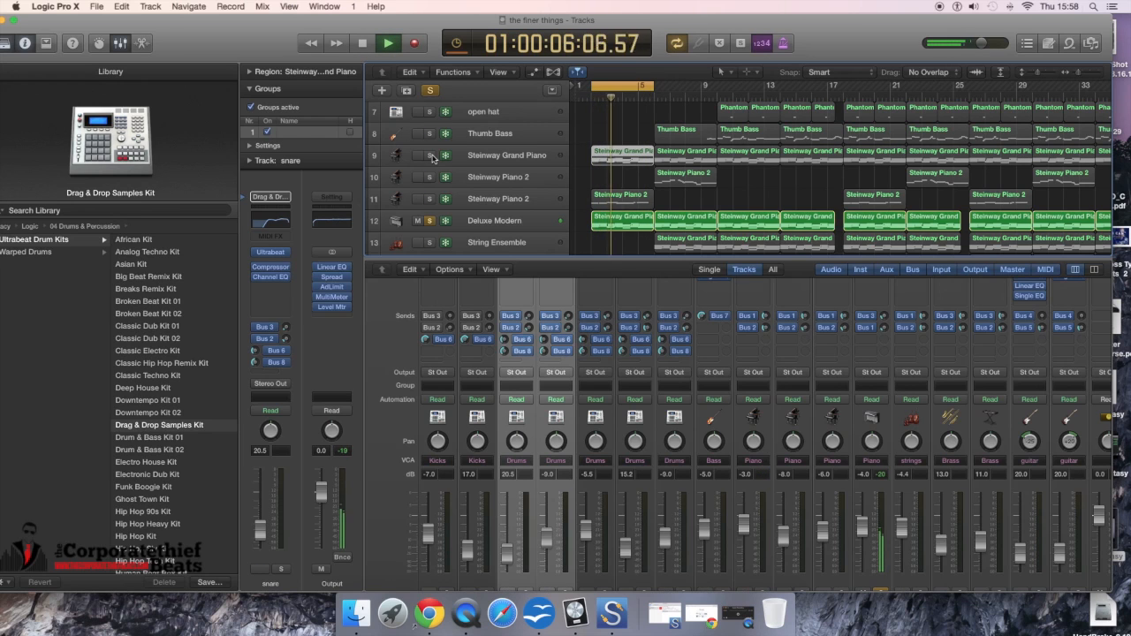
key("space")
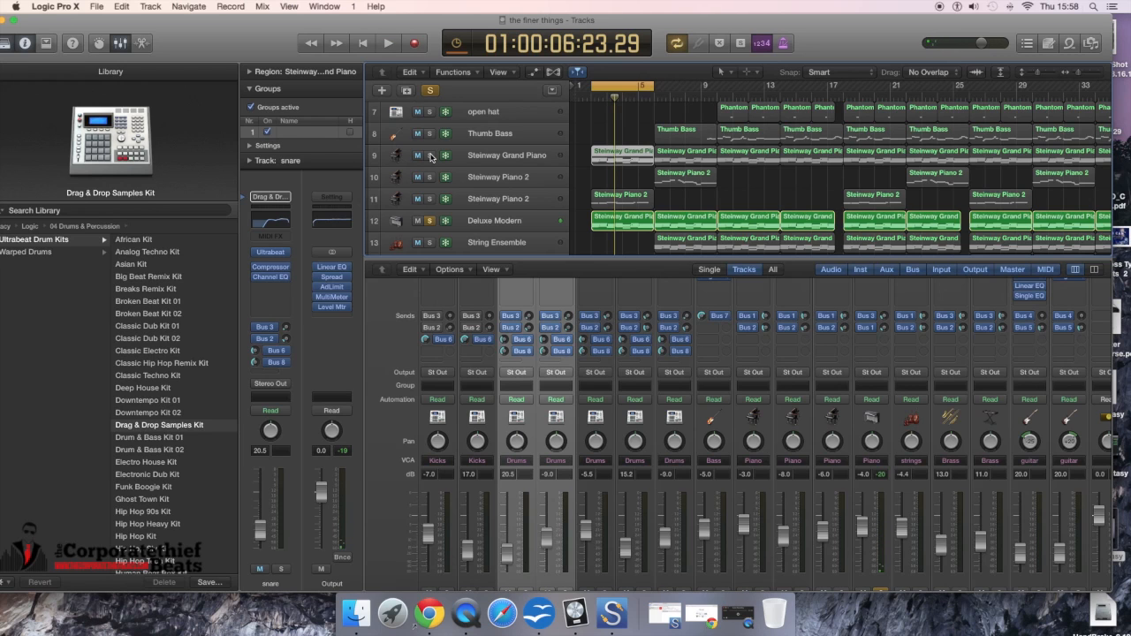
Step: Solo Steinway Grand Piano together with Deluxe Modern and listen to both layers, selecting each track in turn
left_click(430, 156)
key("space")
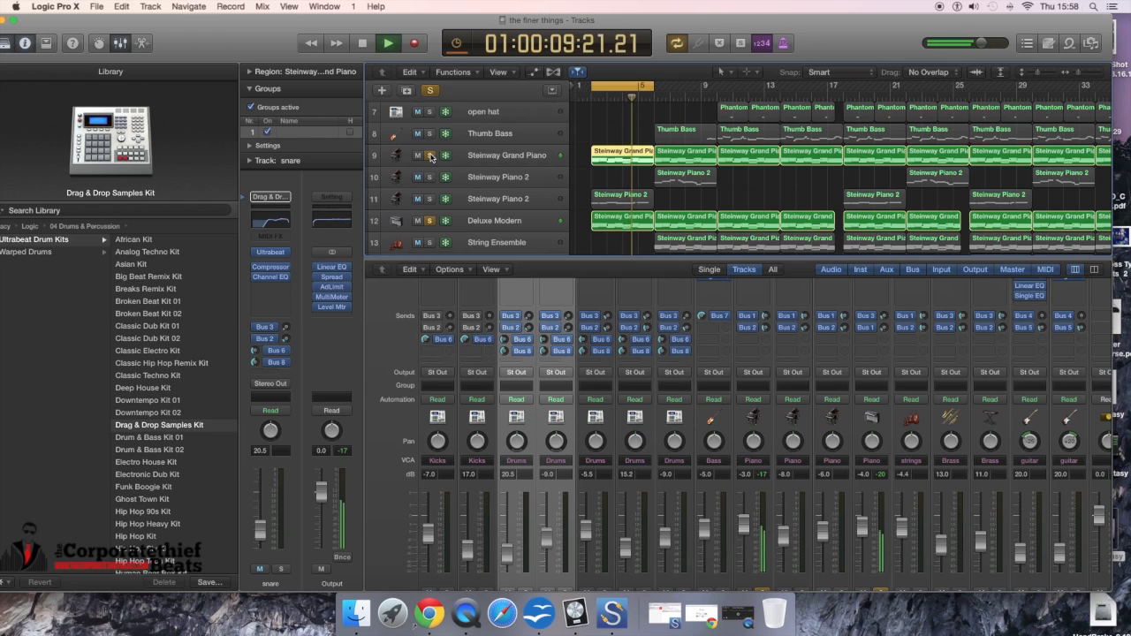
left_click(508, 156)
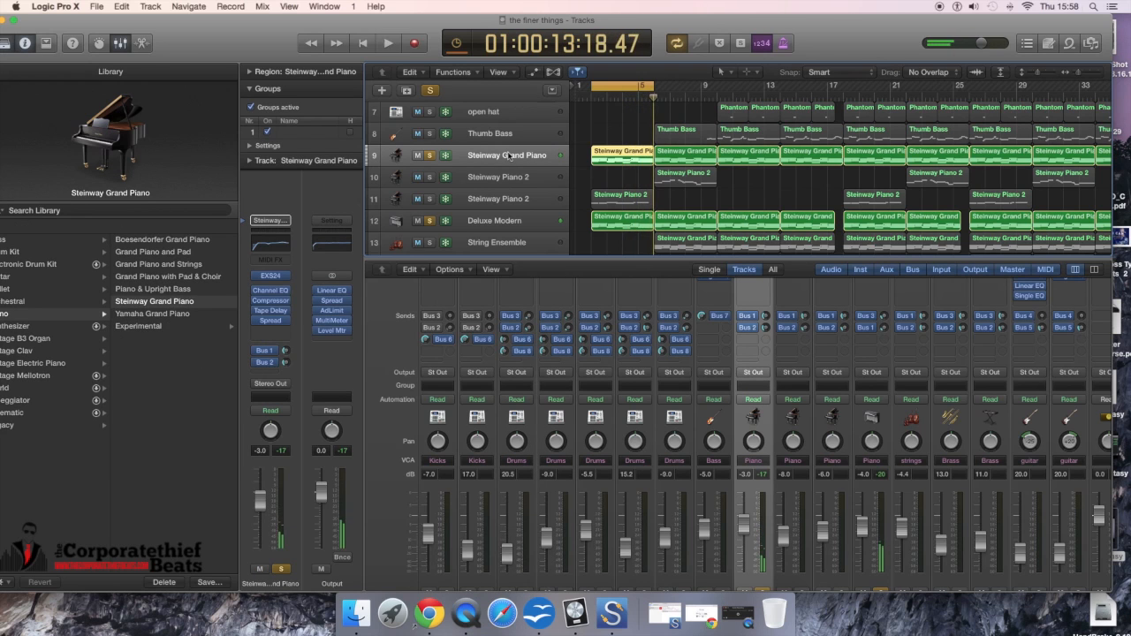
left_click(496, 221)
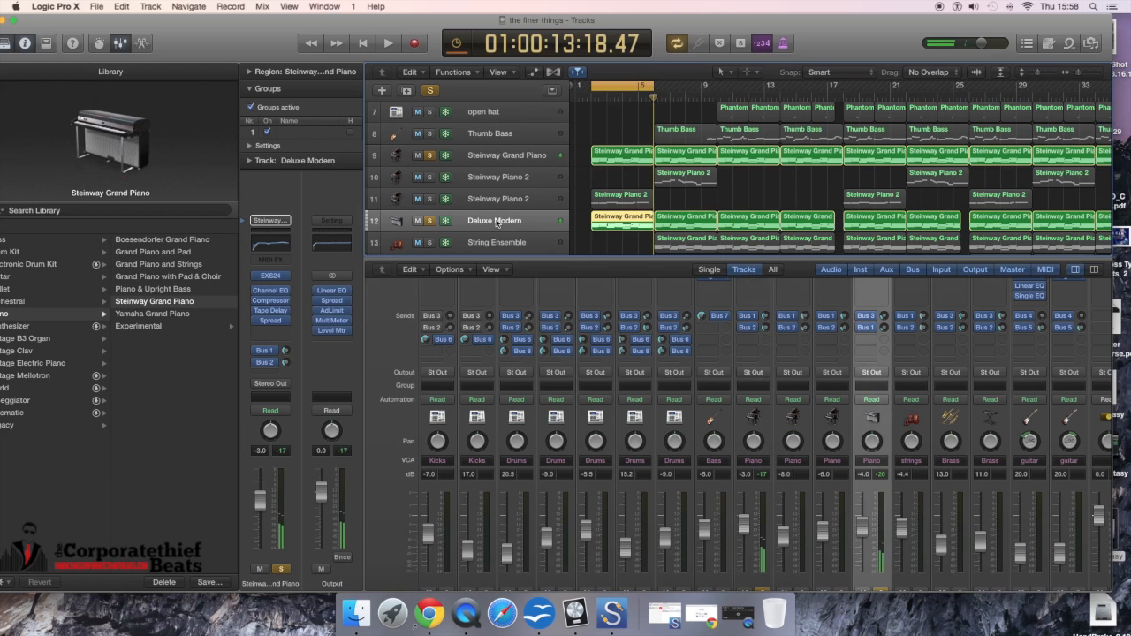
key("space")
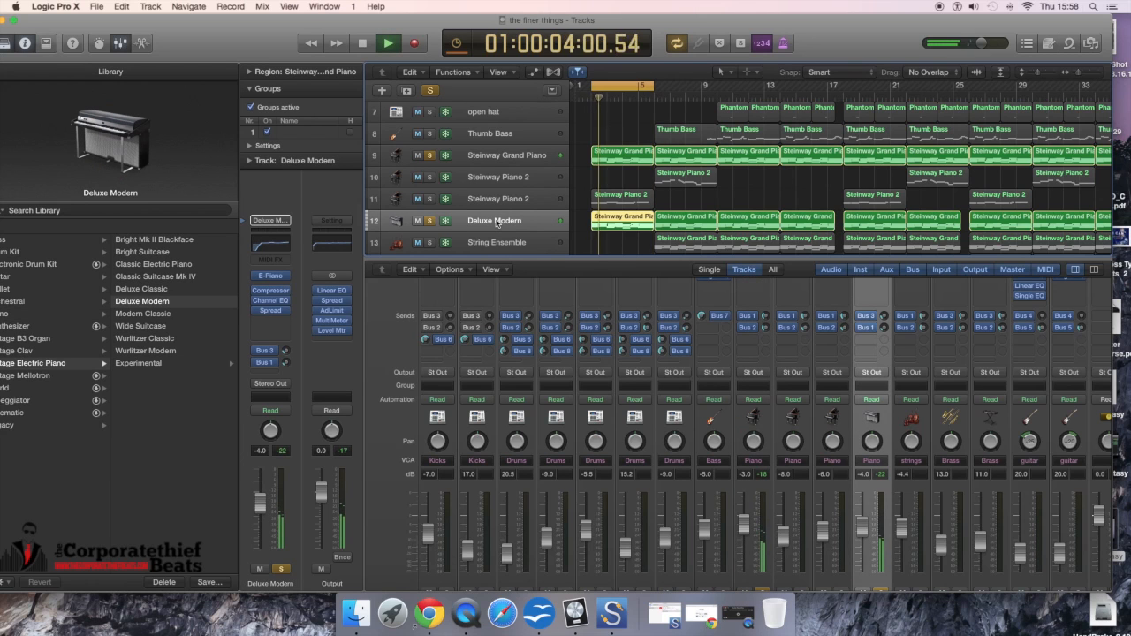
key("space")
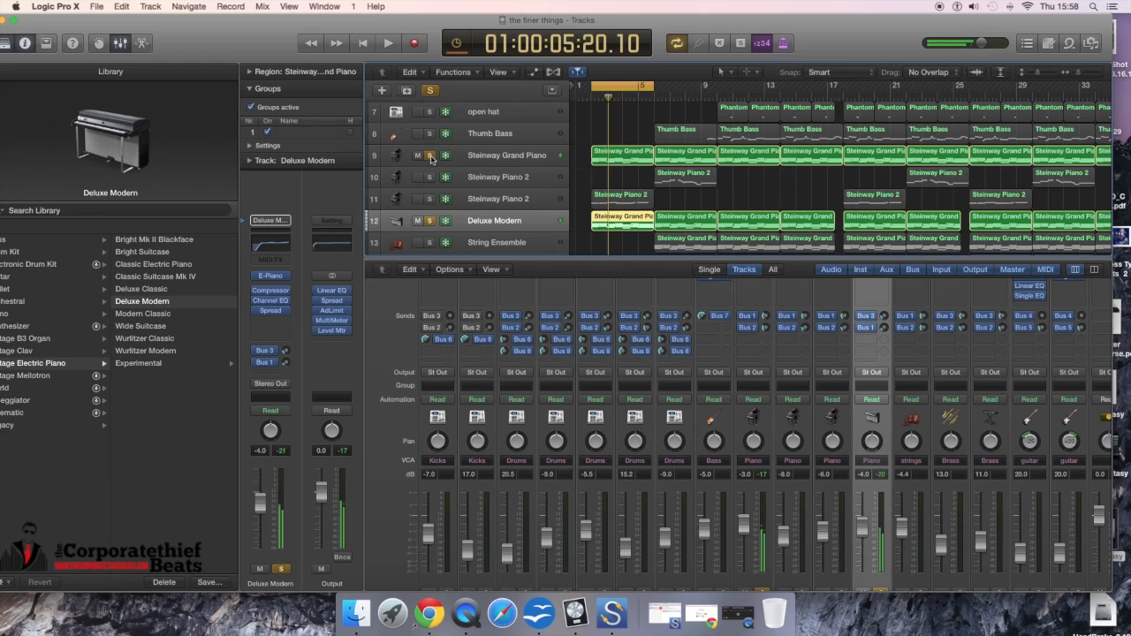
Step: Unsolo Steinway Grand Piano, open Deluxe Modern's first region in the Piano Roll and play it
left_click(430, 156)
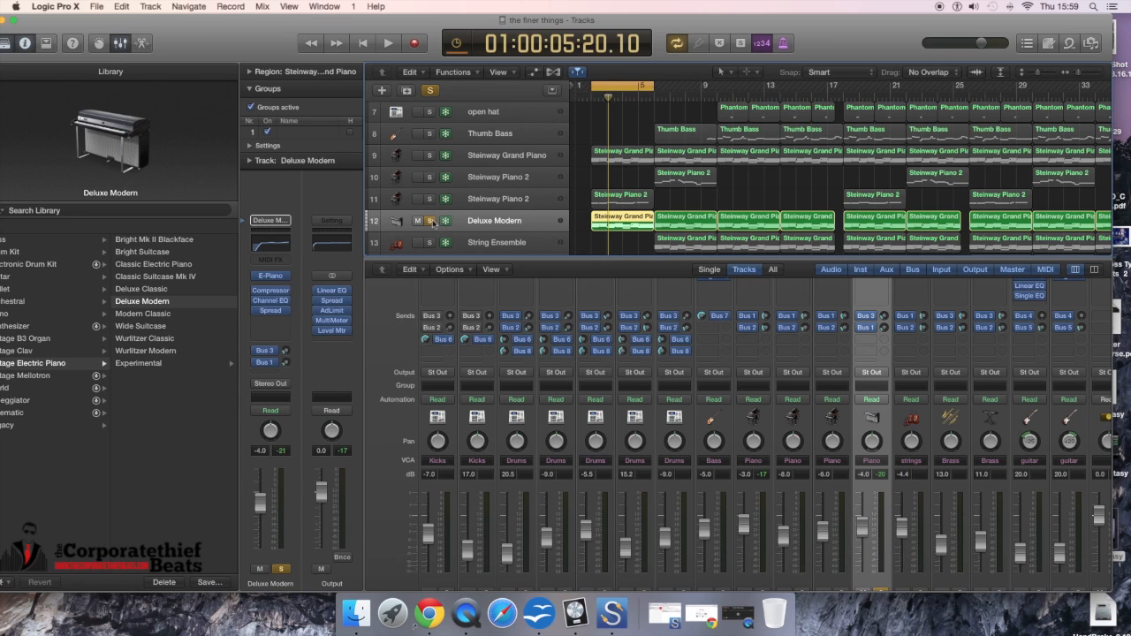
double_click(614, 225)
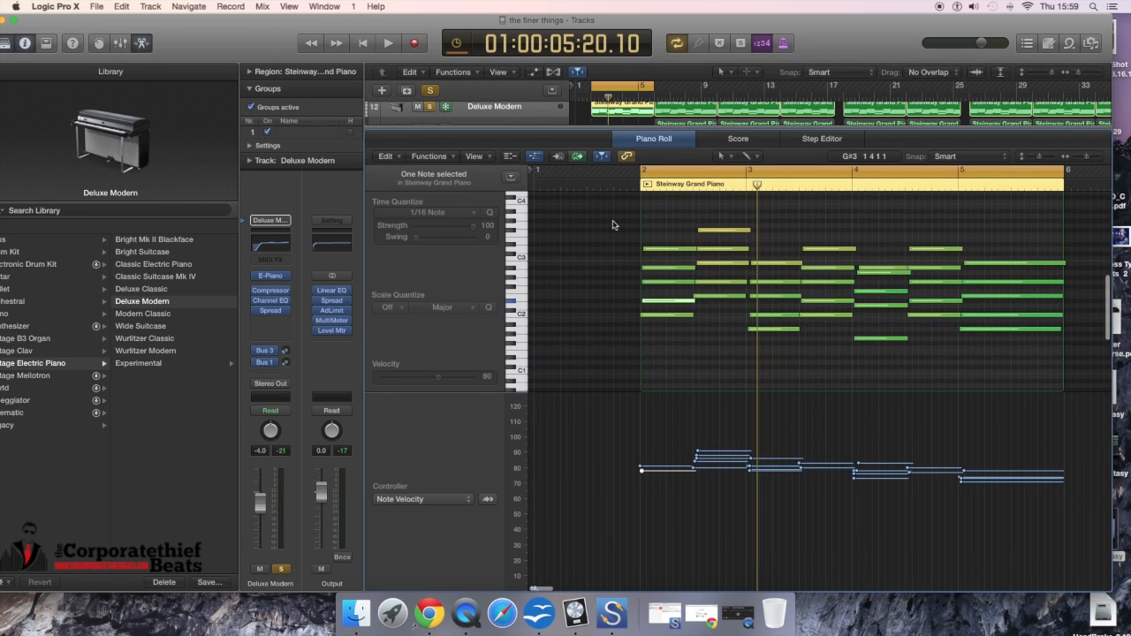
key("space")
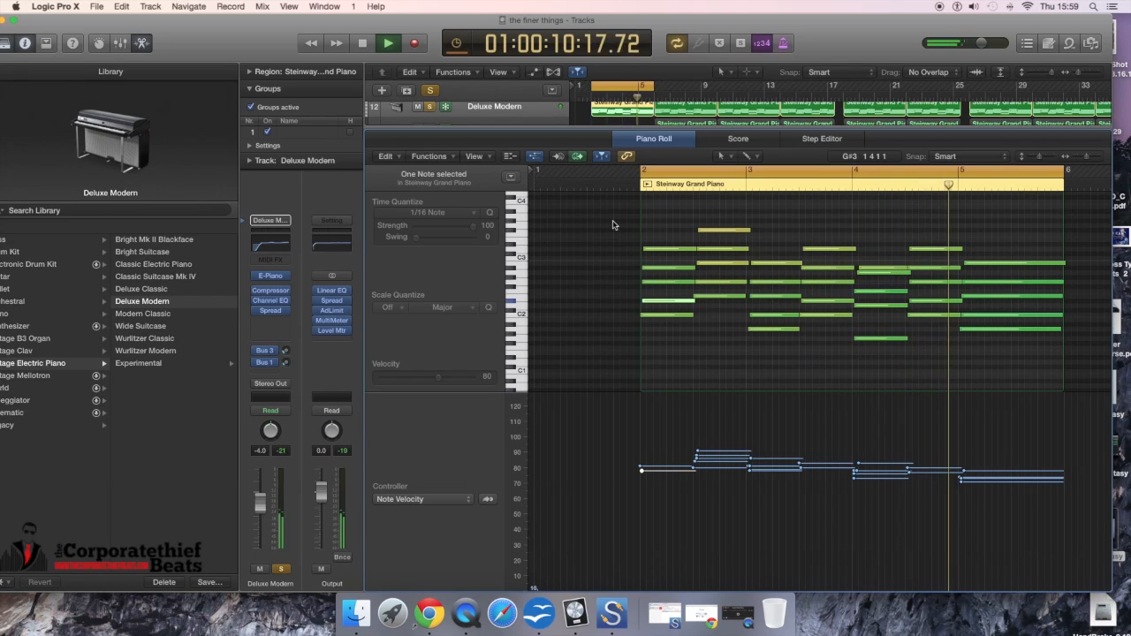
key("space")
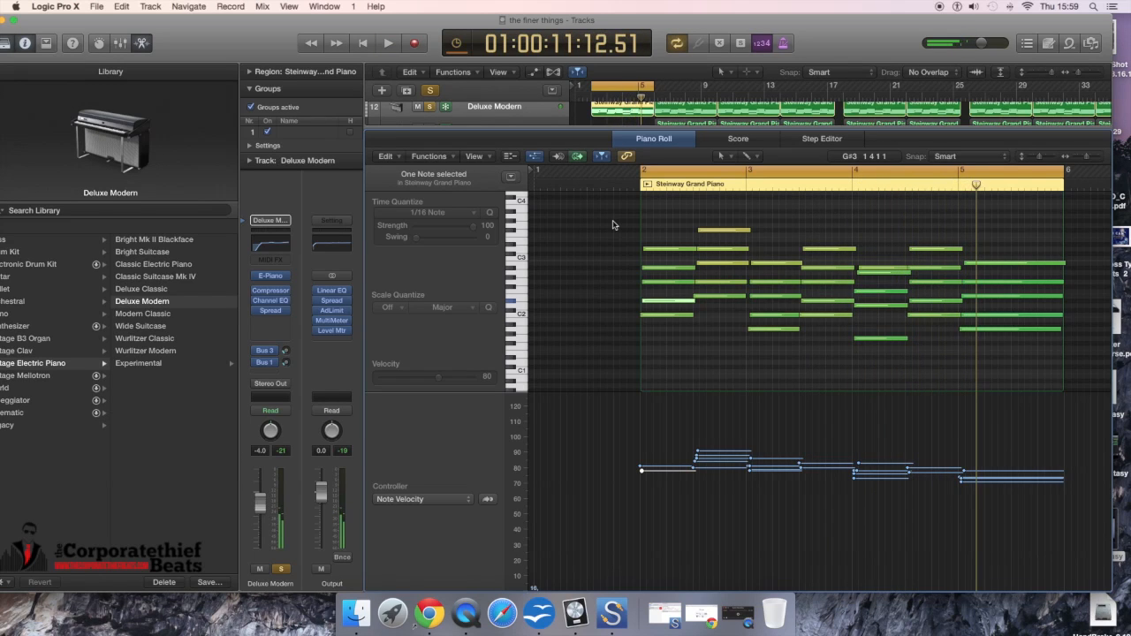
Step: Return to the full track list and play Deluxe Modern with track 11 Steinway Piano 2 and Steinway Grand Piano also soloed
key("x")
key("x")
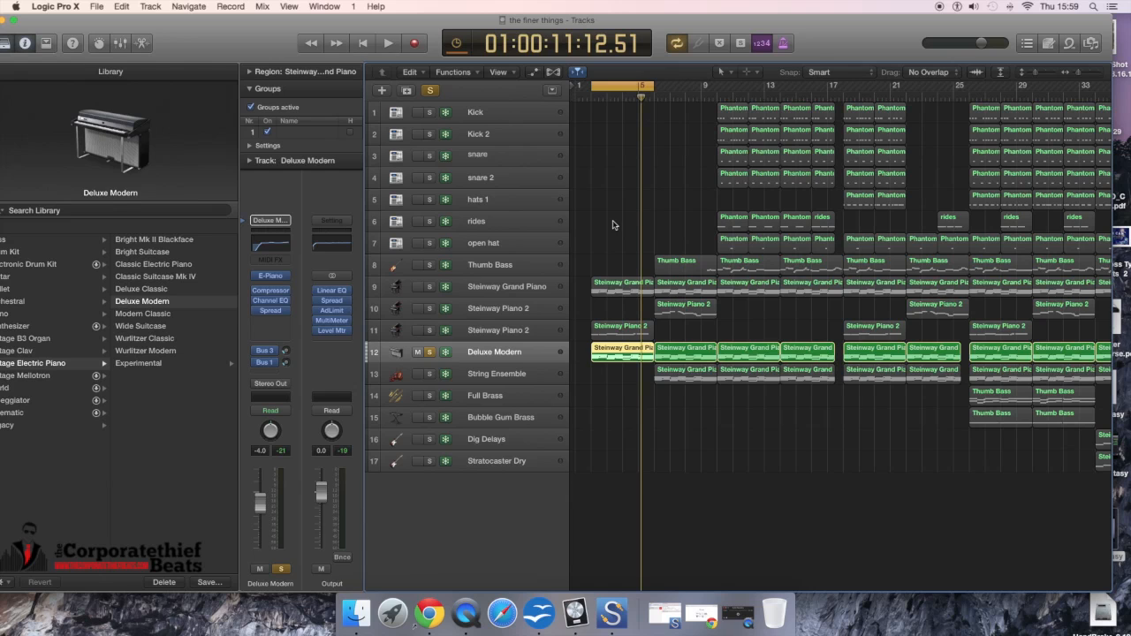
left_click(429, 331)
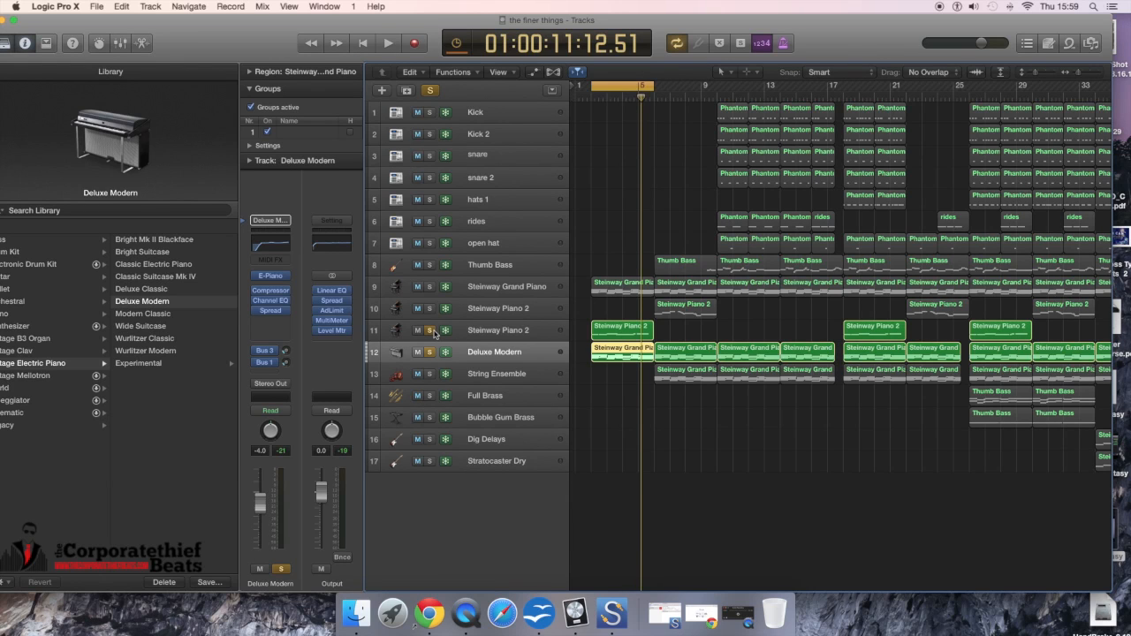
key("space")
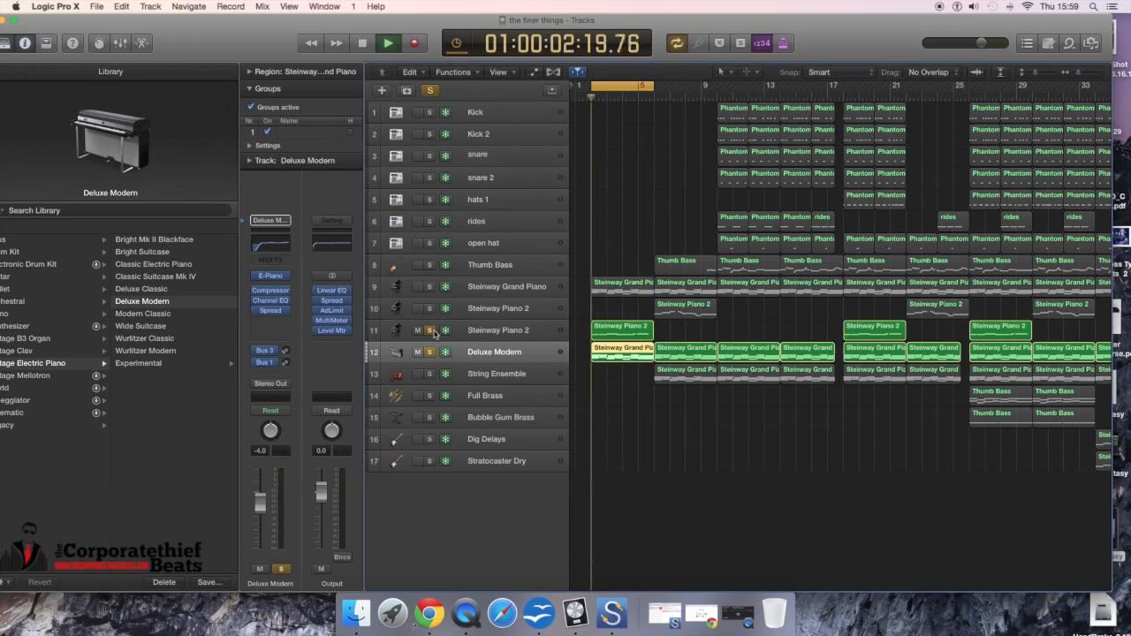
left_click(430, 286)
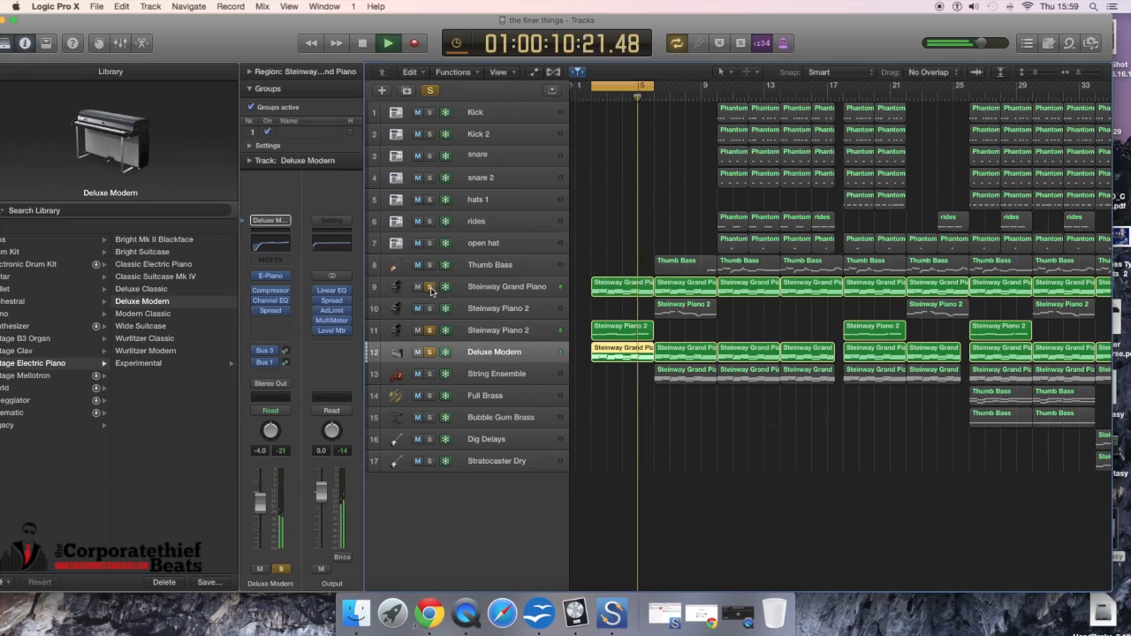
key("space")
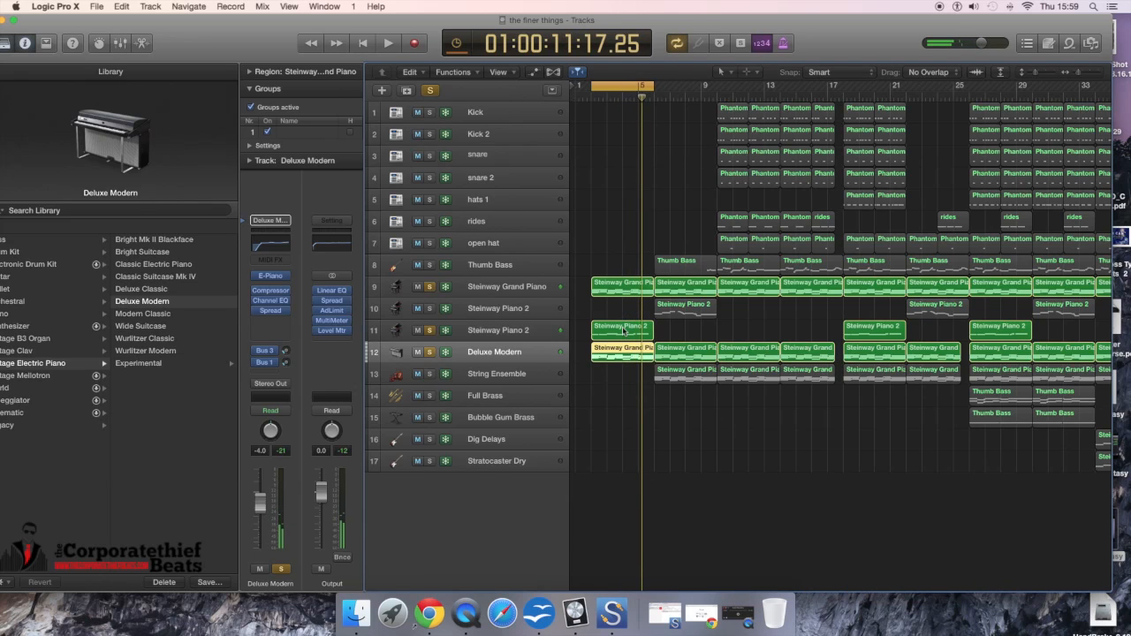
Step: Open the first region of track 11, Steinway Piano 2, in the Piano Roll
left_click(623, 330)
double_click(623, 330)
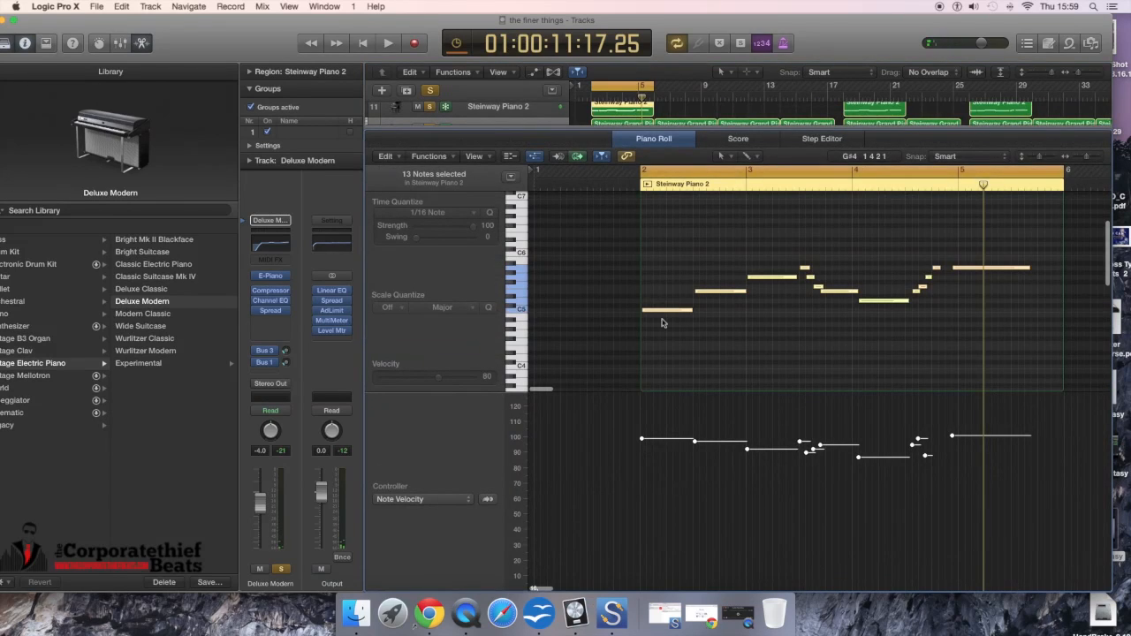
Step: Play track 11's first Steinway Piano 2 region in the Piano Roll, checking its notes and velocities
mouse_move(706, 296)
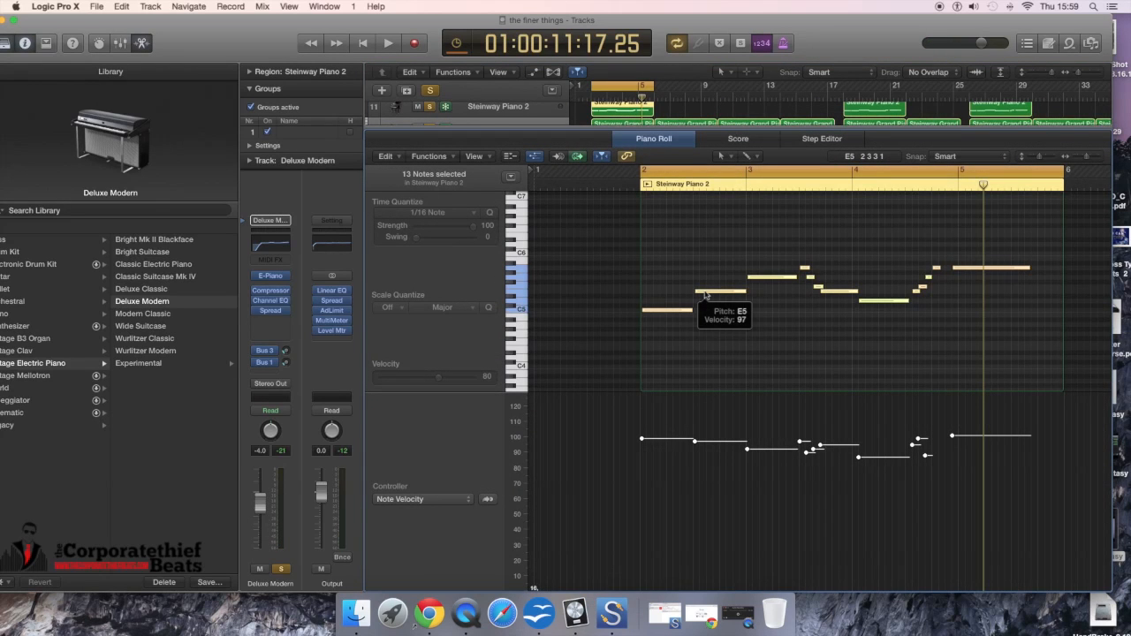
key("space")
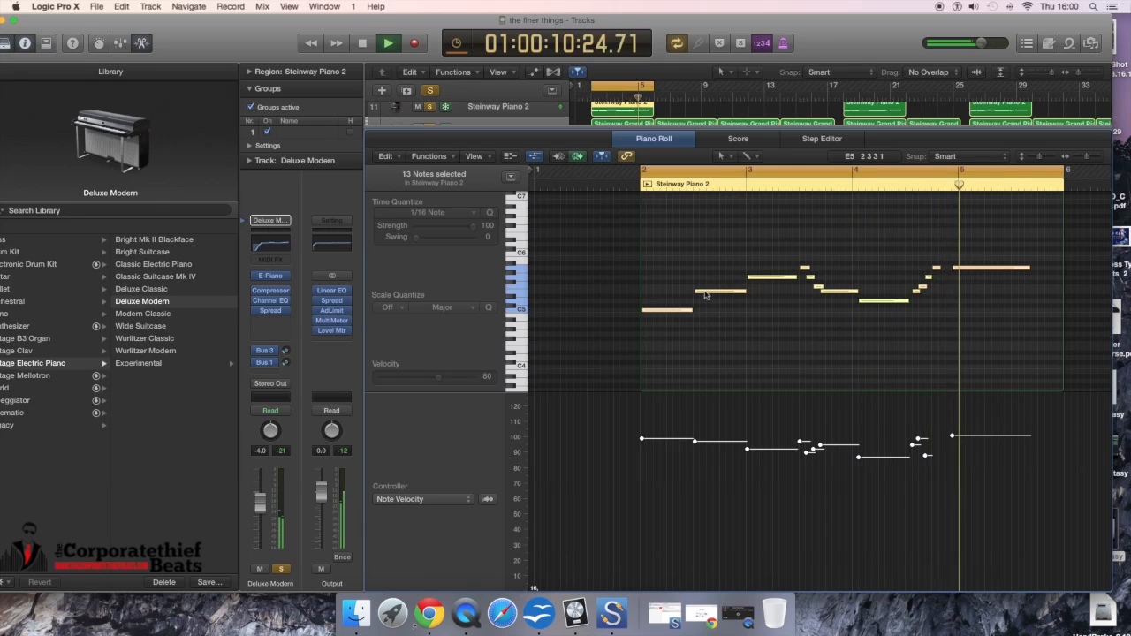
key("space")
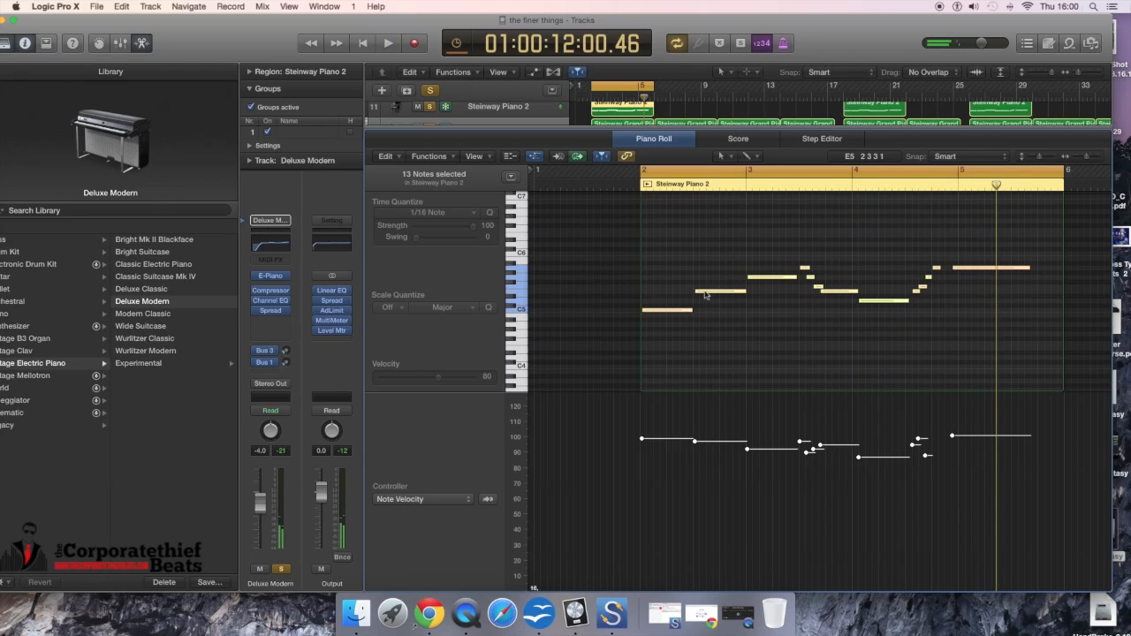
Step: Return to the full track list, solo track 10, Steinway Piano 2, with the other piano layers and start a brief playback
key("x")
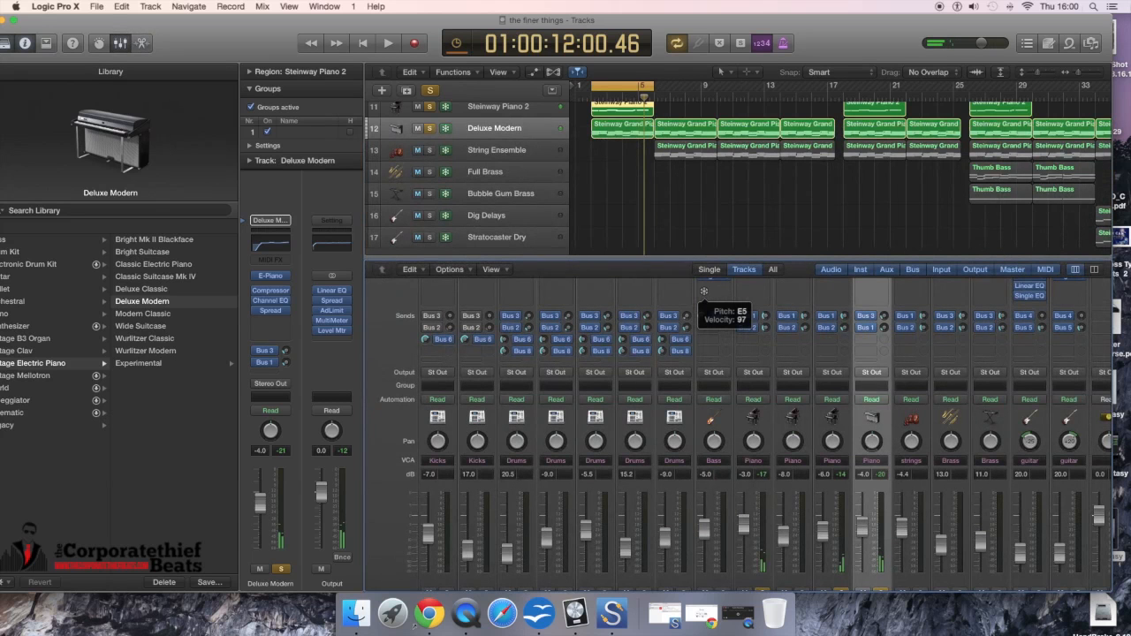
key("x")
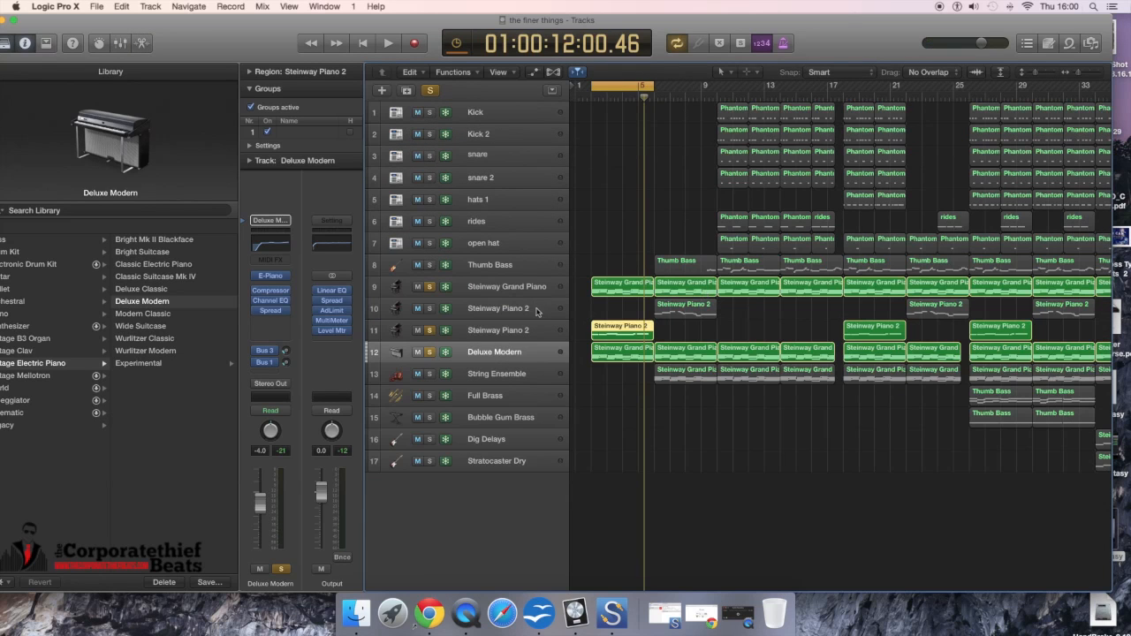
left_click(431, 311)
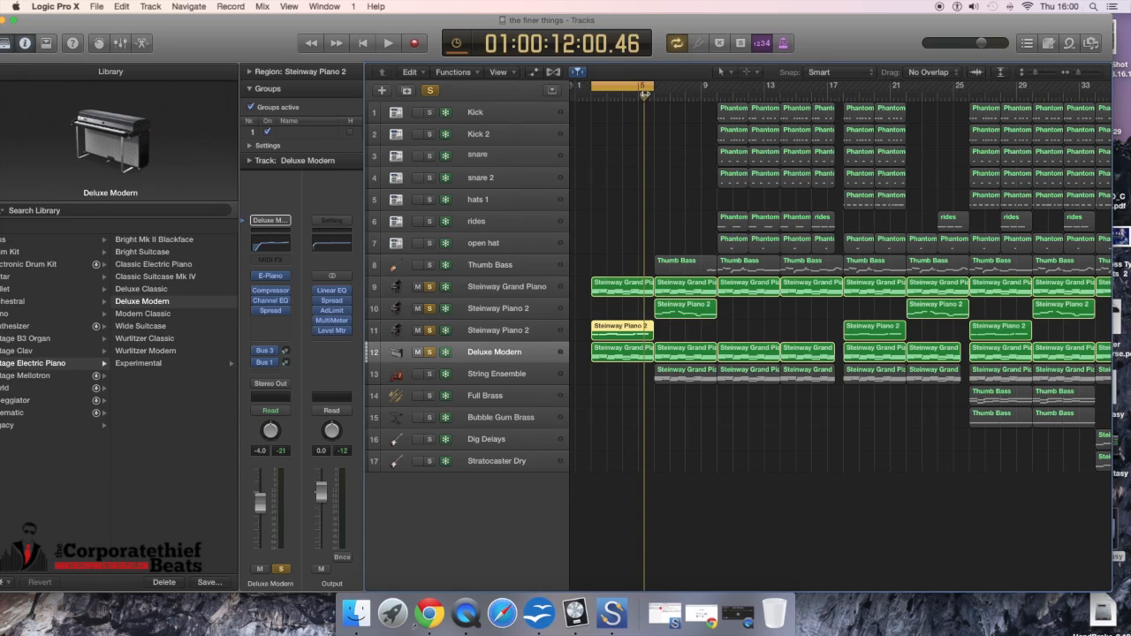
key("space")
key("space")
Step: Shift the cycle range to start at bar 6 and end just past bar 9, and play the soloed piano layers
left_click_drag(650, 88, 704, 90)
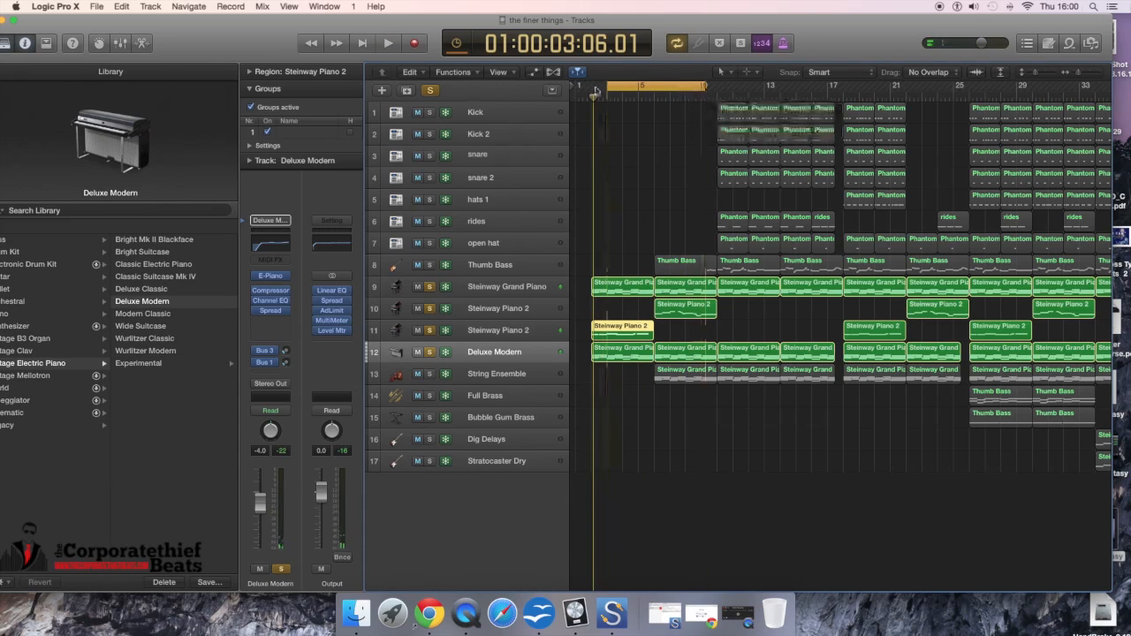
left_click_drag(607, 89, 660, 88)
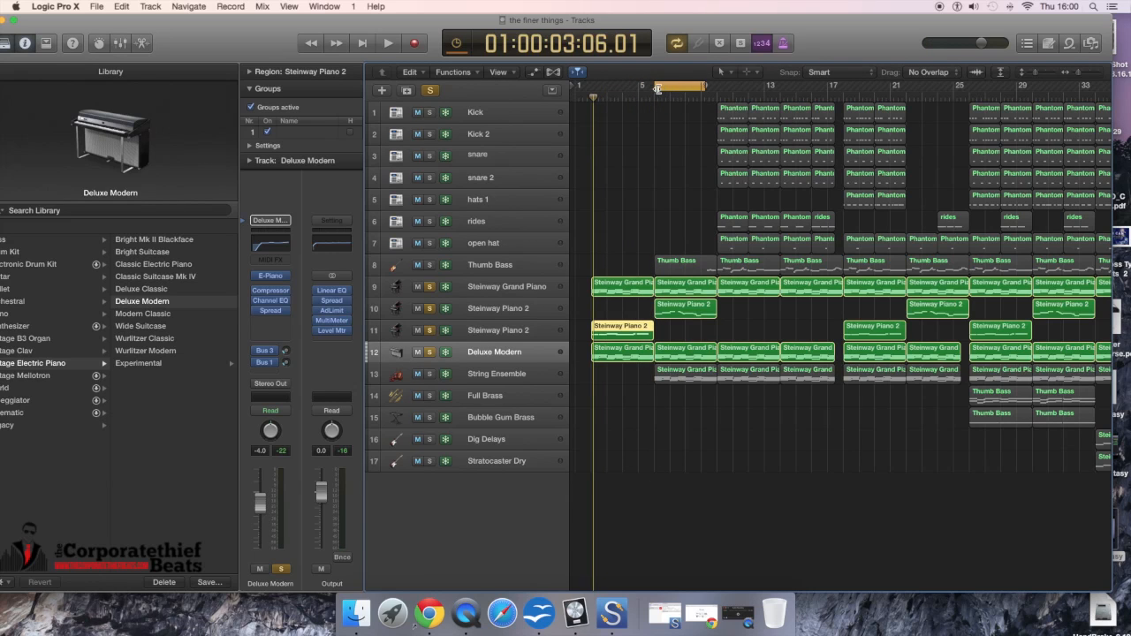
key("space")
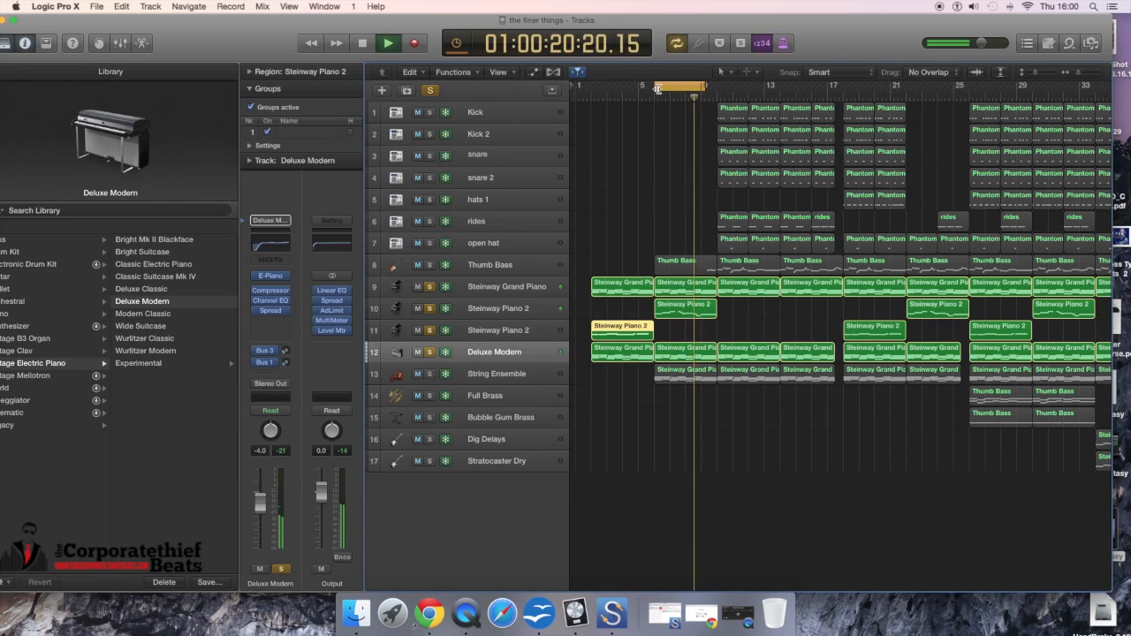
key("space")
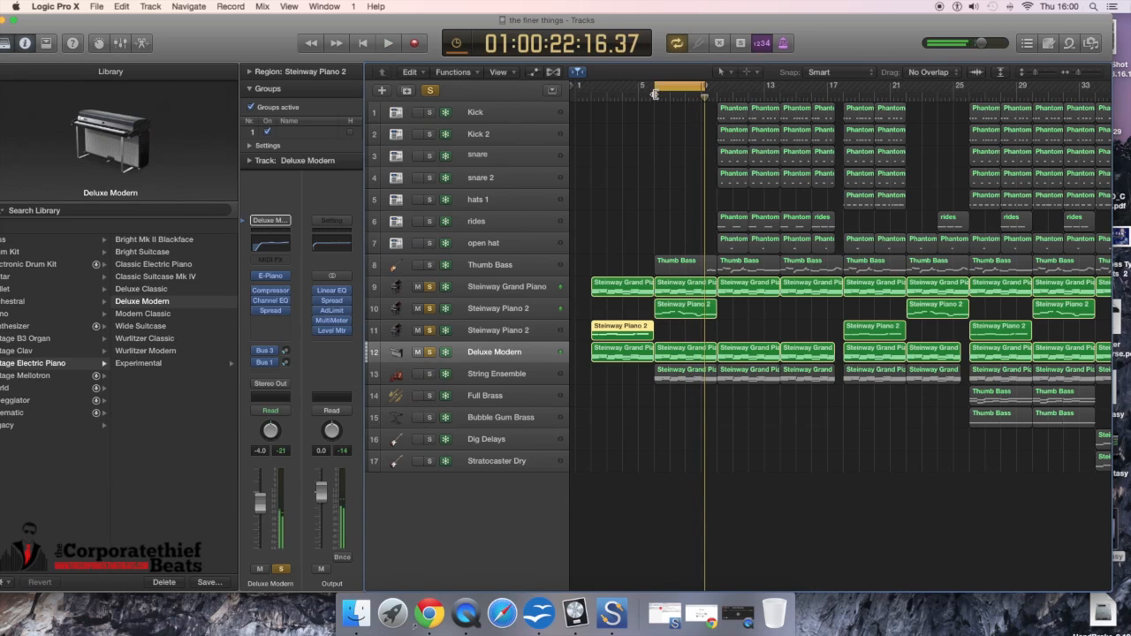
Step: Review the notes of track 11's first Steinway Piano 2 region in the Piano Roll and return to the track list
double_click(628, 326)
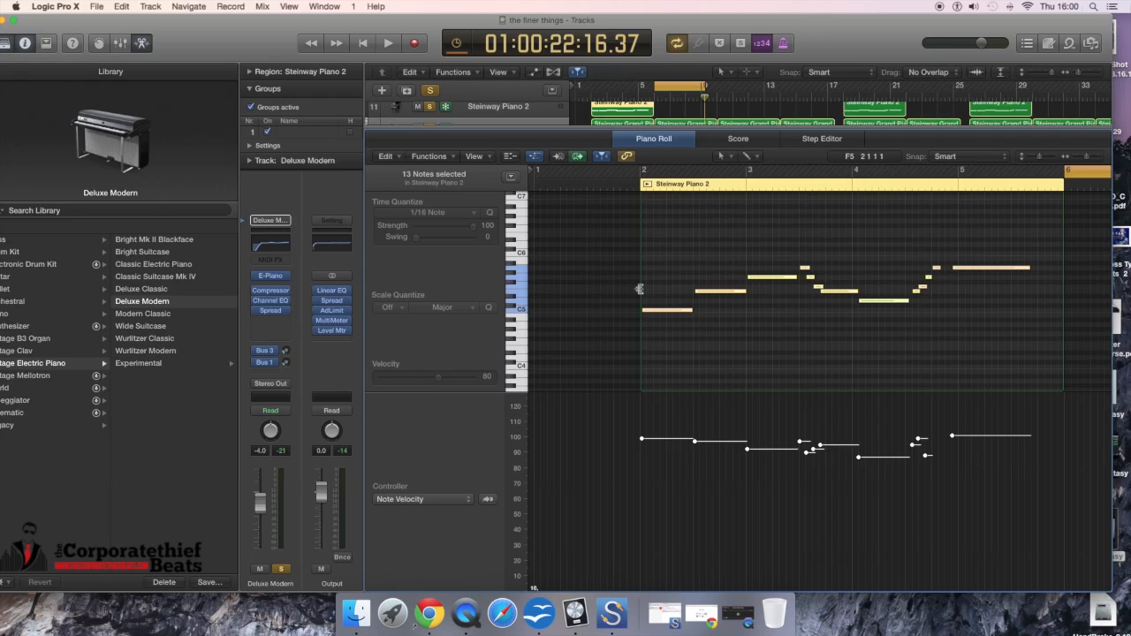
key("x")
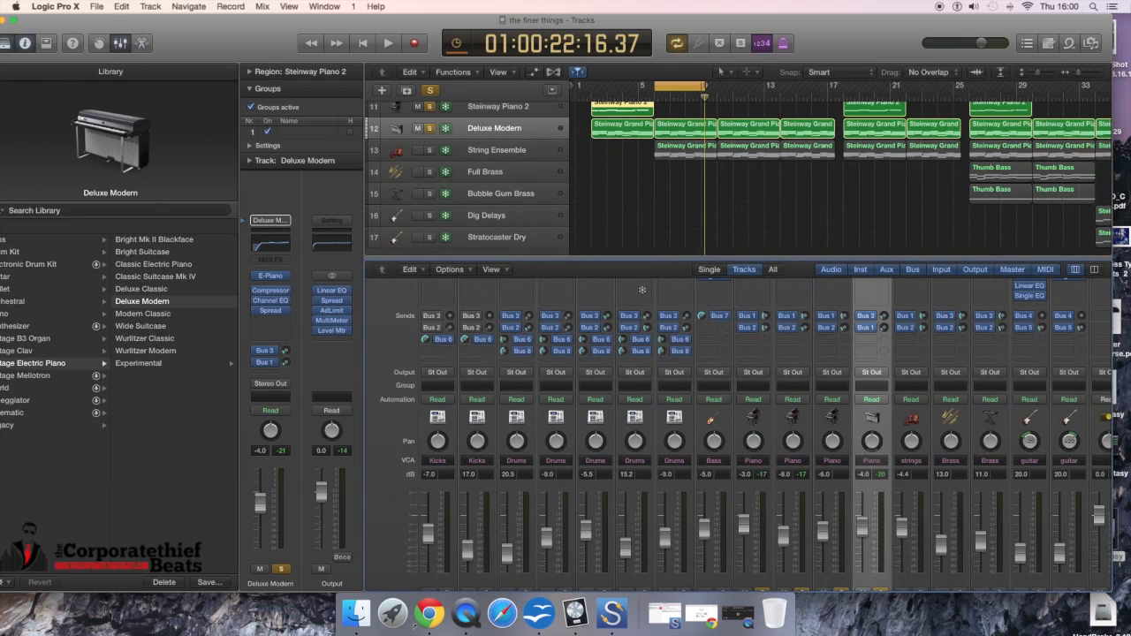
key("x")
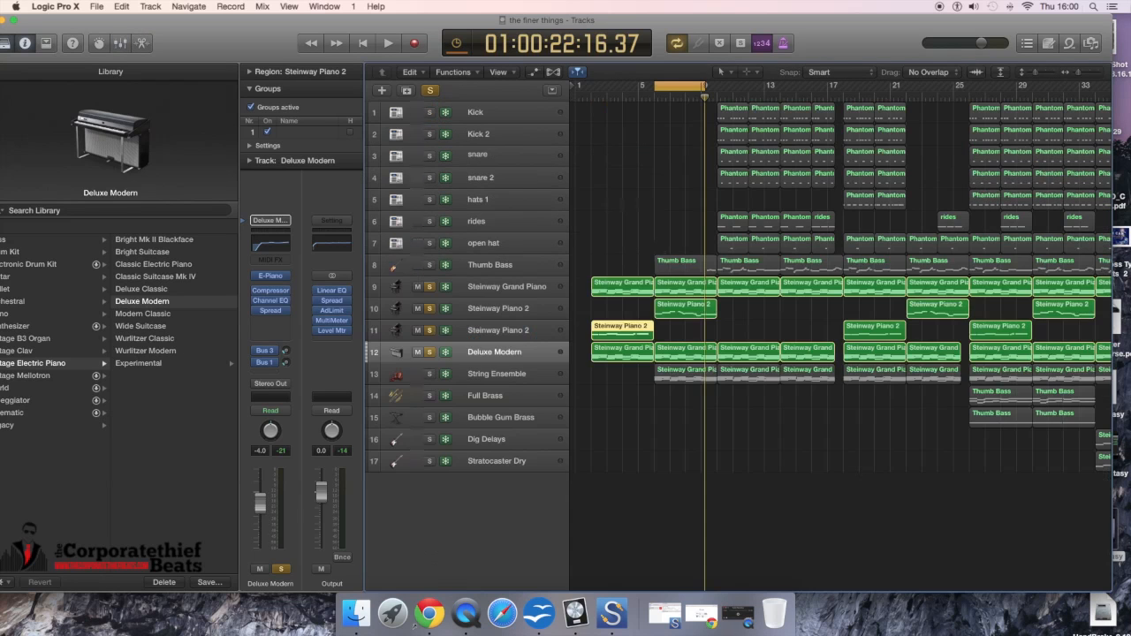
Step: Open the first region of track 10, Steinway Piano 2, in the Piano Roll and play it from bar 6
left_click(680, 306)
double_click(678, 309)
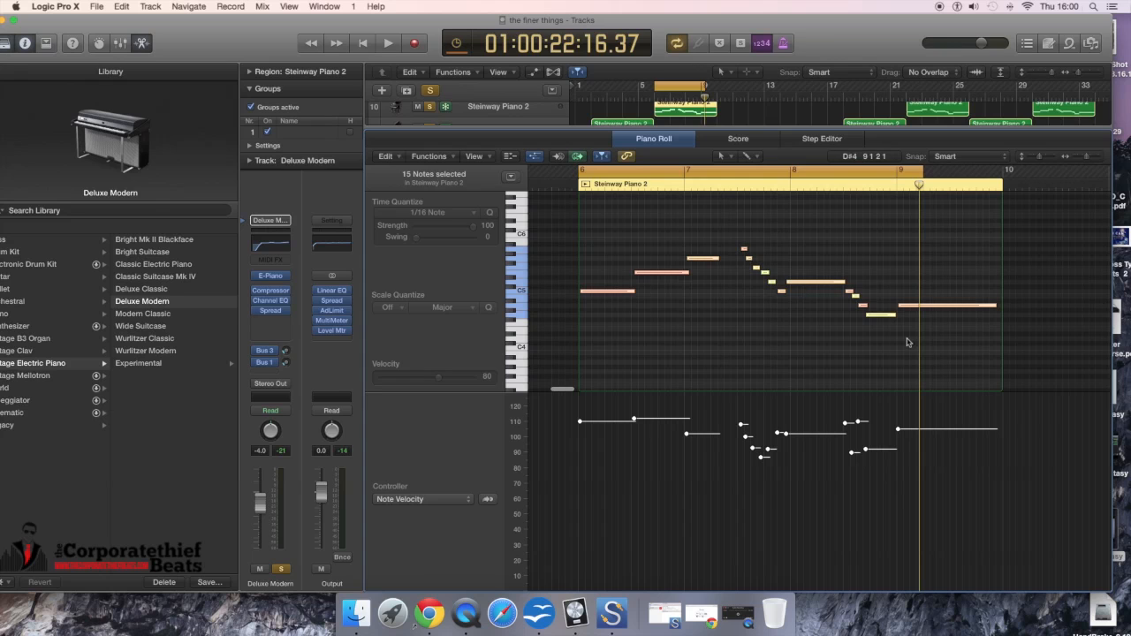
left_click(653, 98)
key("space")
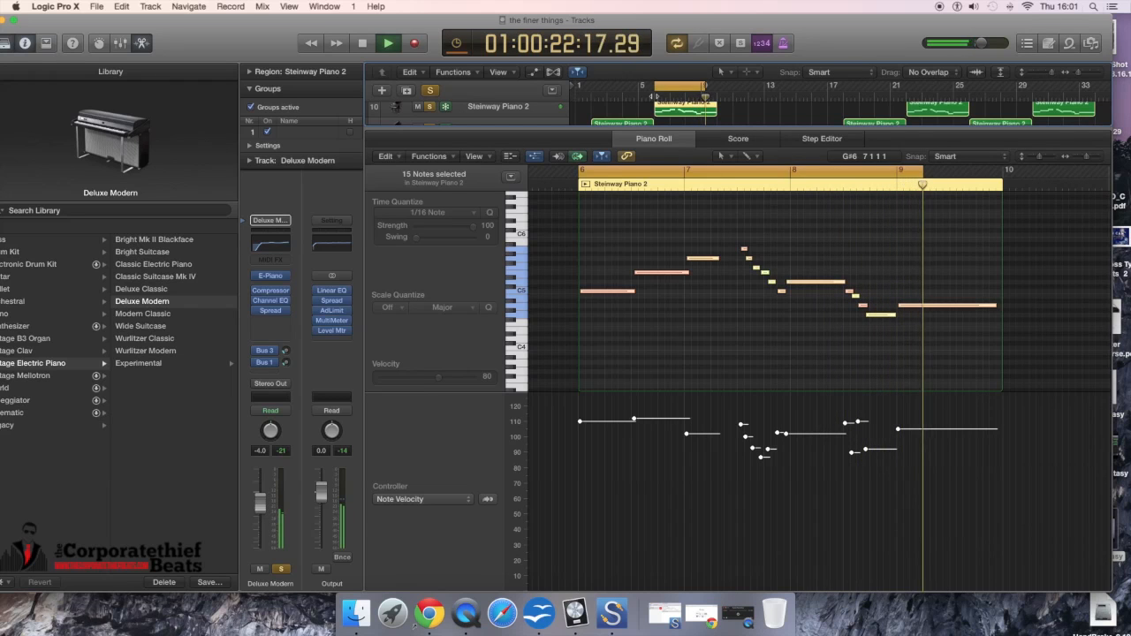
key("space")
Step: Bring back the mixer, turn off cycle mode, and play with String Ensemble soloed alongside the piano layers
key("x")
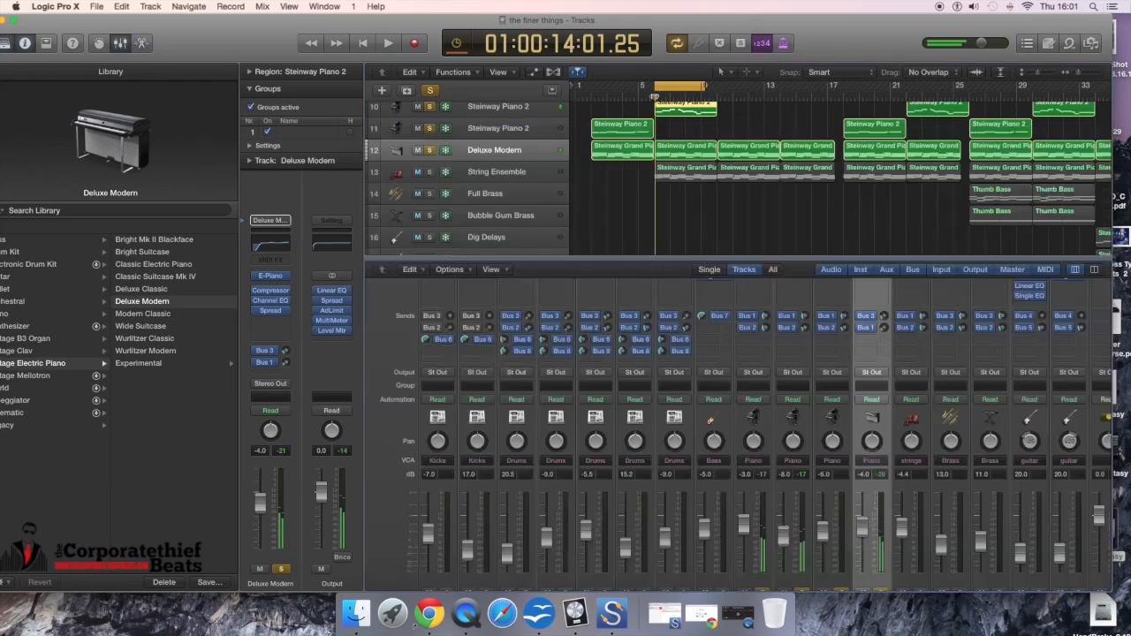
left_click(660, 87)
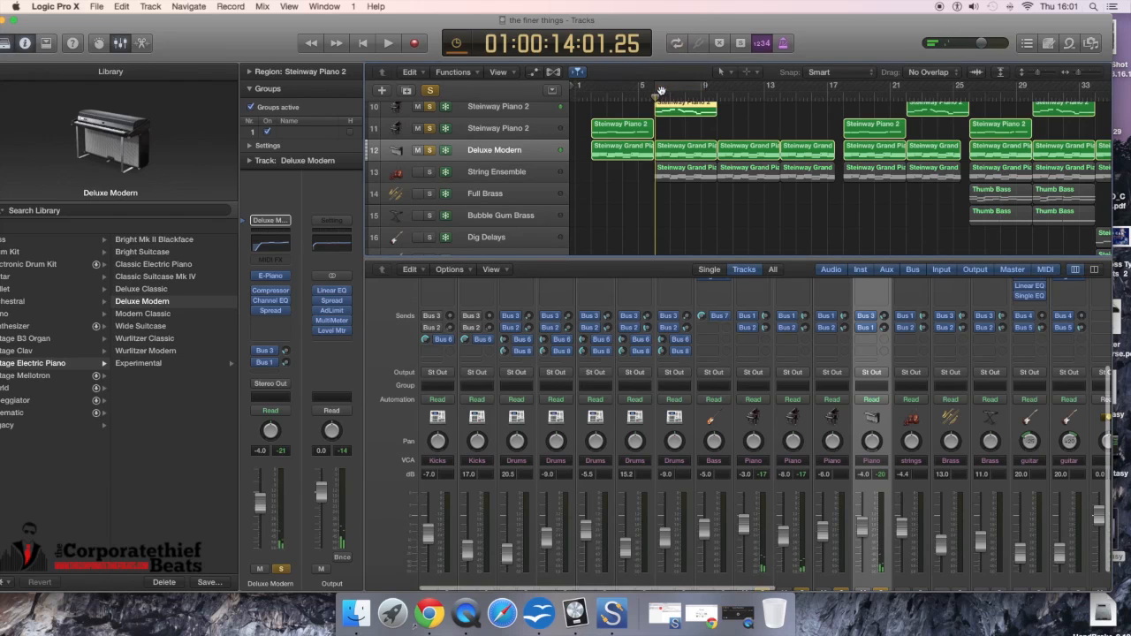
left_click(430, 172)
key("space")
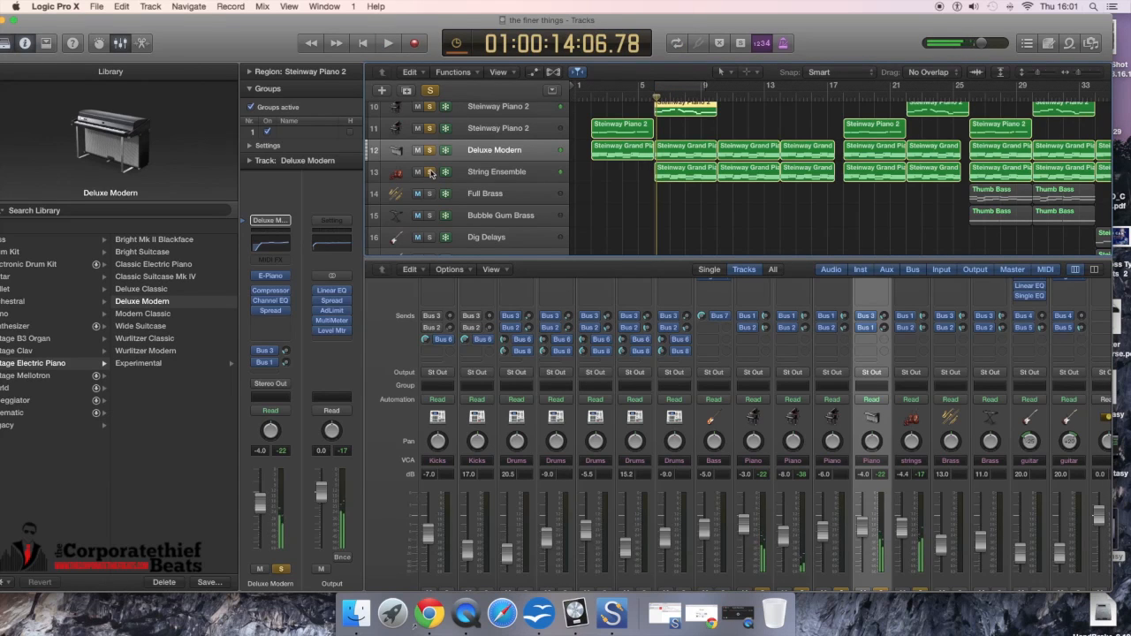
Step: Open String Ensemble's first region in the Piano Roll and play its chords, selecting the track to show its library sound
double_click(687, 174)
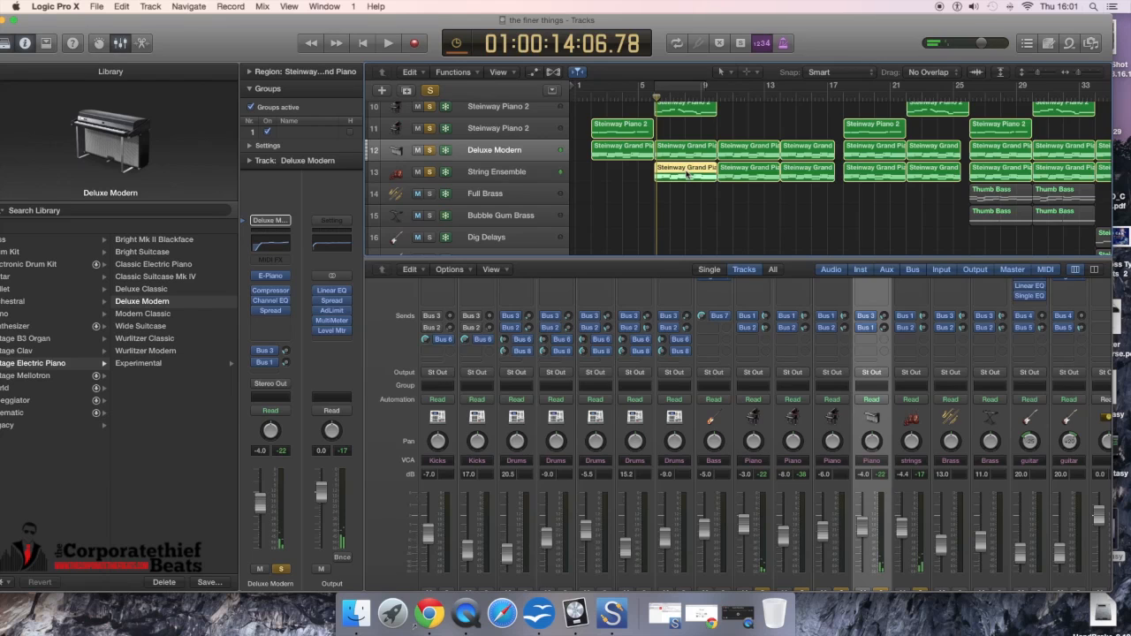
key("space")
key("space")
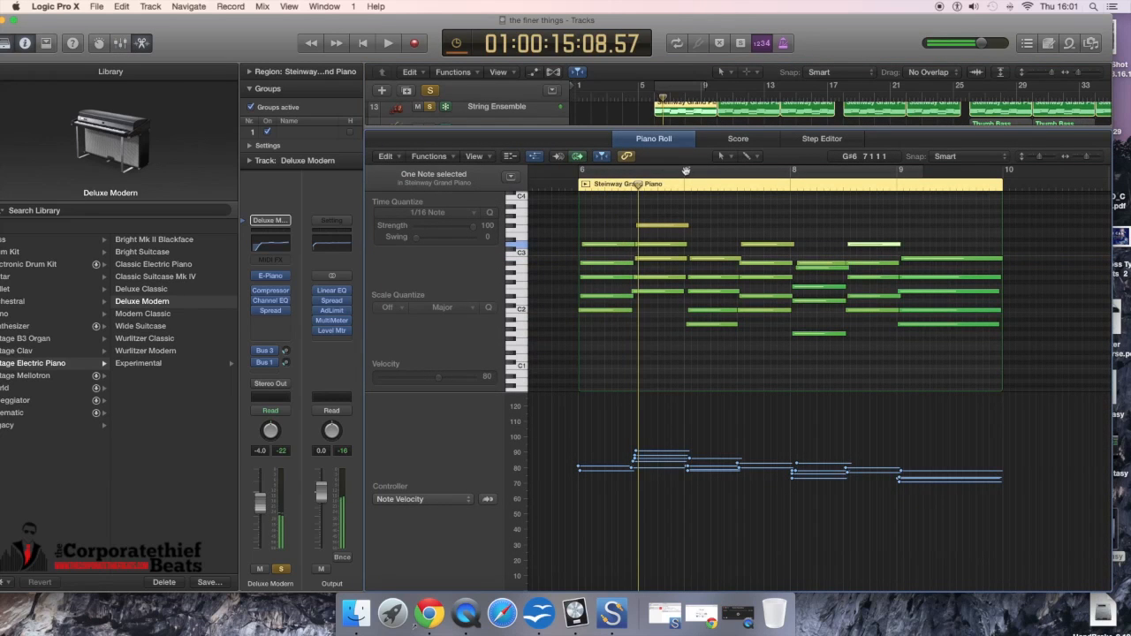
key("space")
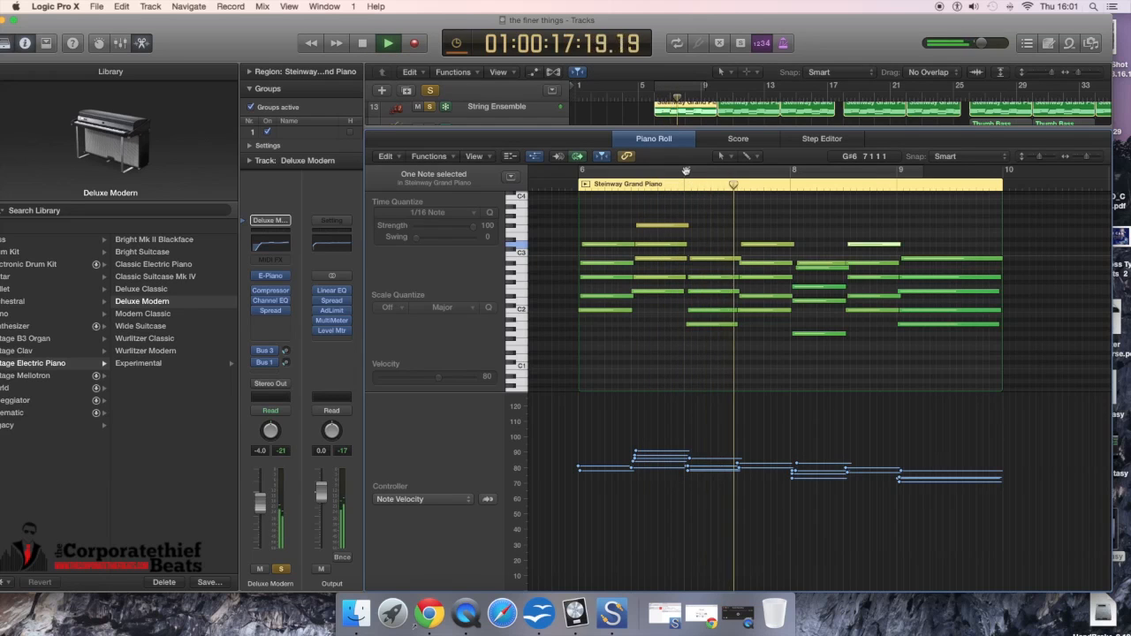
left_click(504, 108)
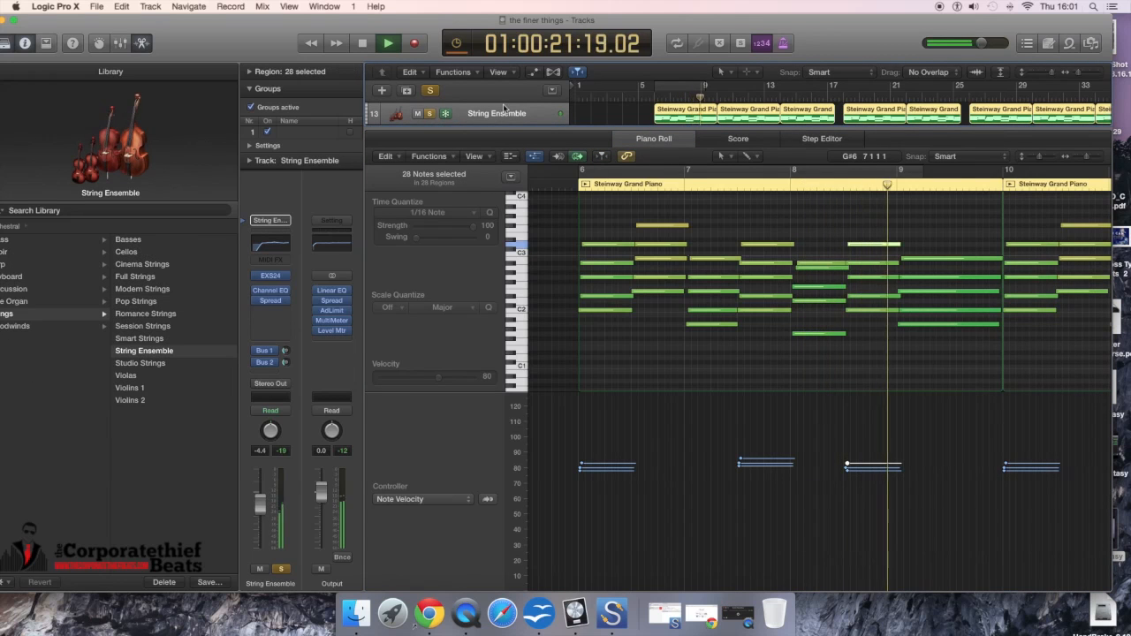
key("space")
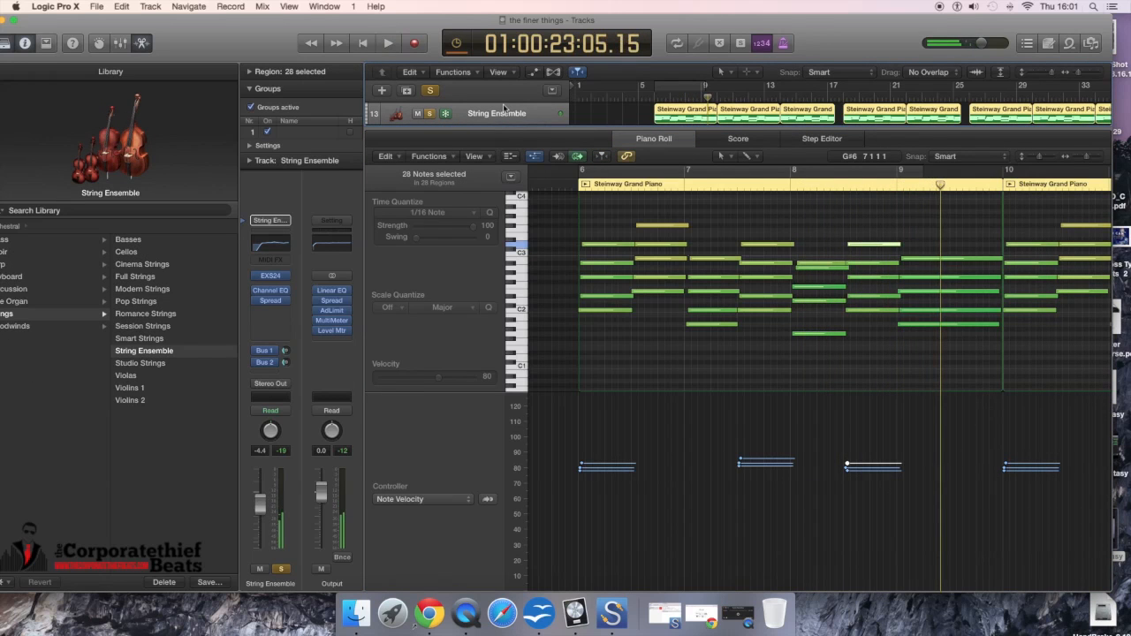
Step: Return to the tracks and mixer, select Thumb Bass's first region and add Thumb Bass to the soloed tracks
key("x")
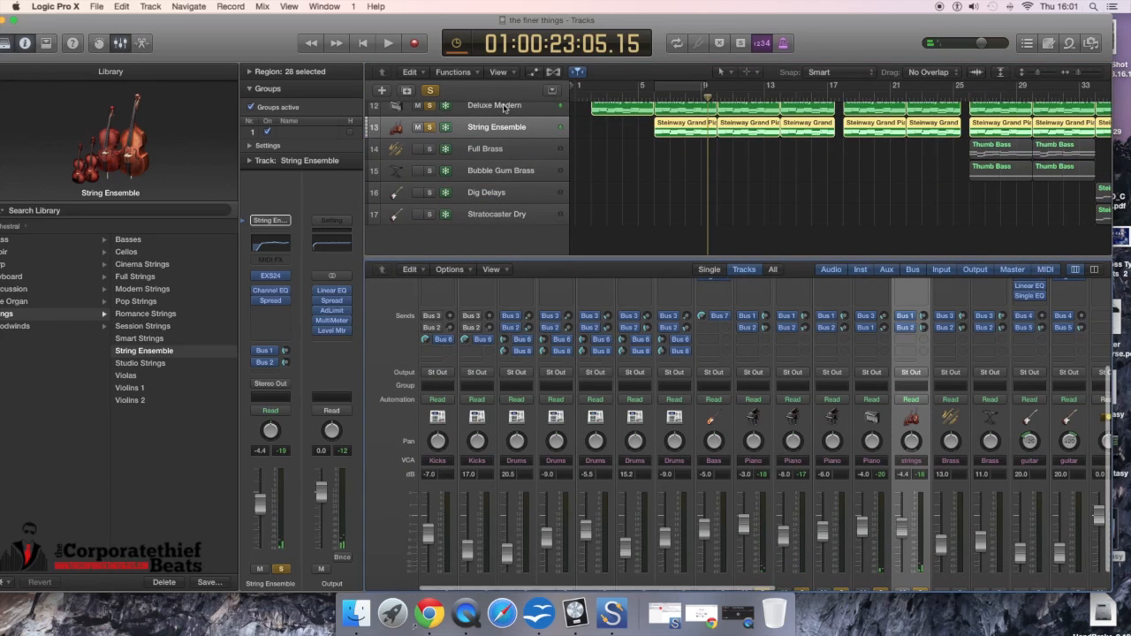
scroll(505, 107, "up", 5)
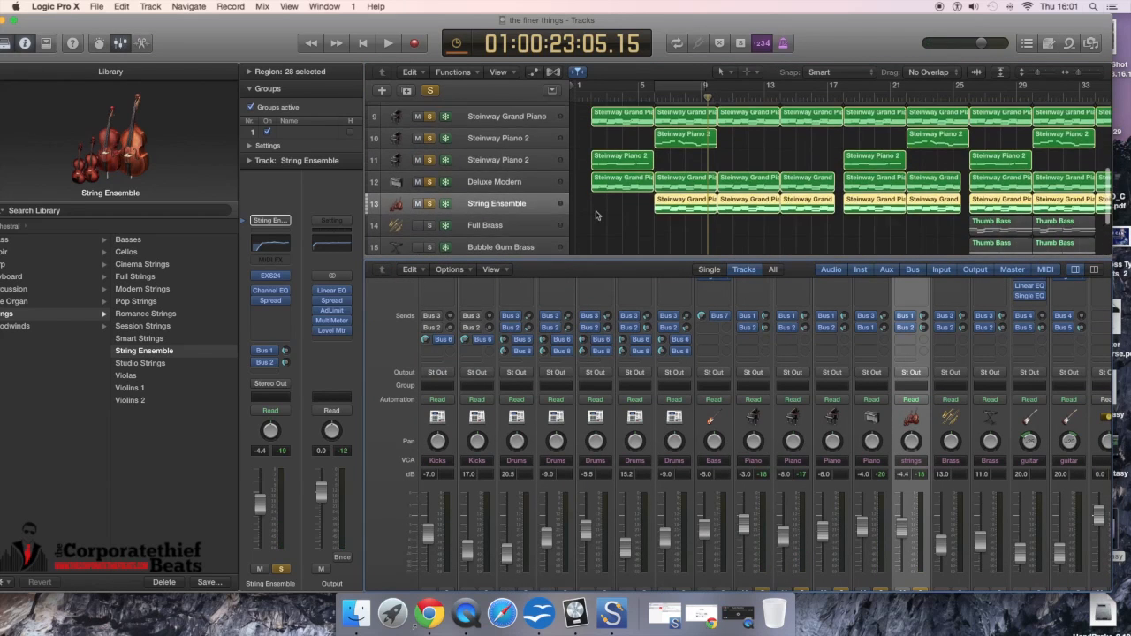
scroll(597, 215, "up", 3)
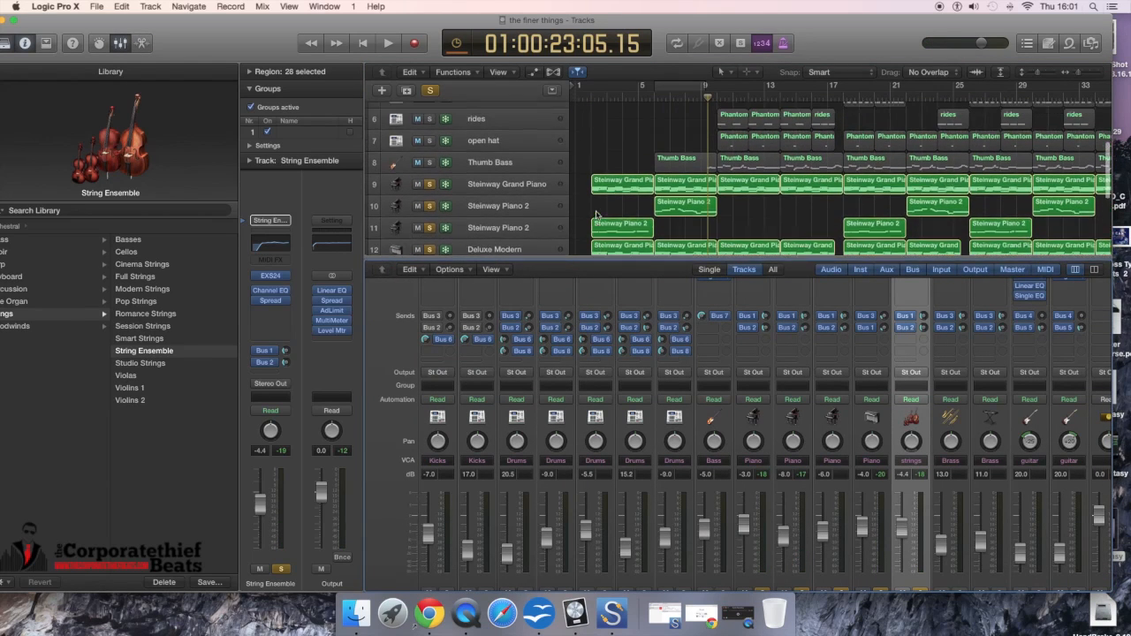
scroll(597, 215, "up", 1)
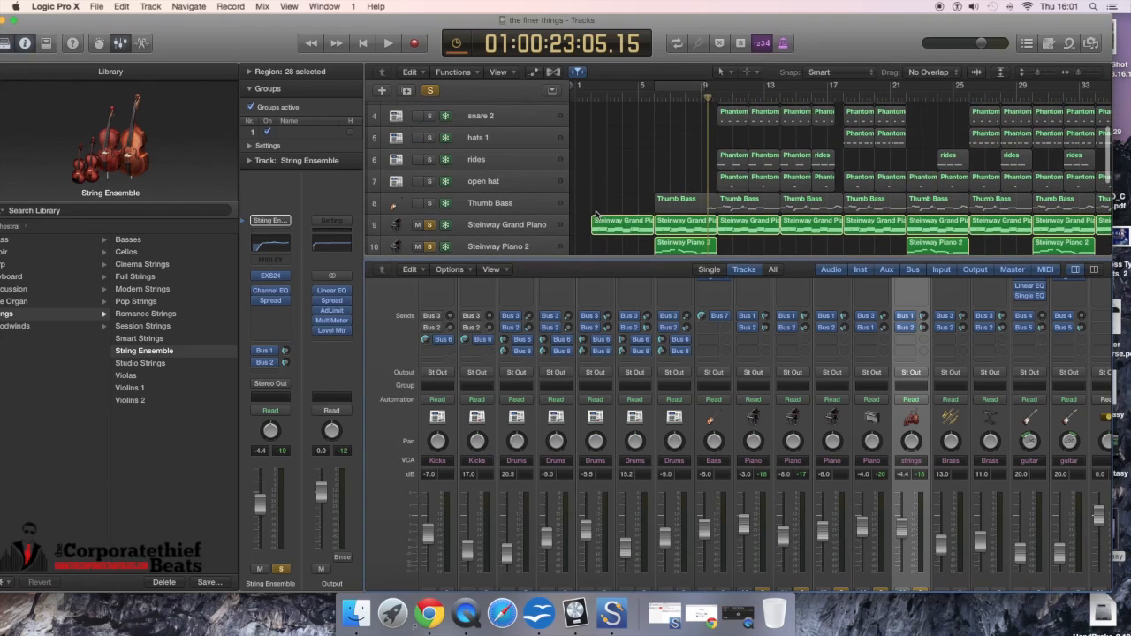
left_click(697, 206)
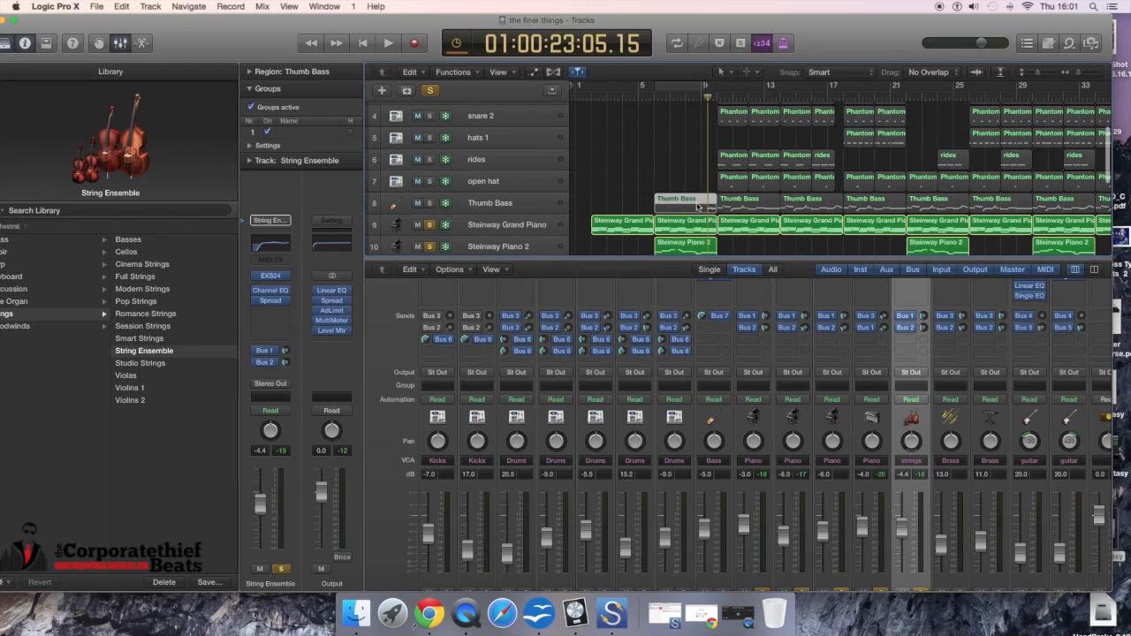
left_click(427, 206)
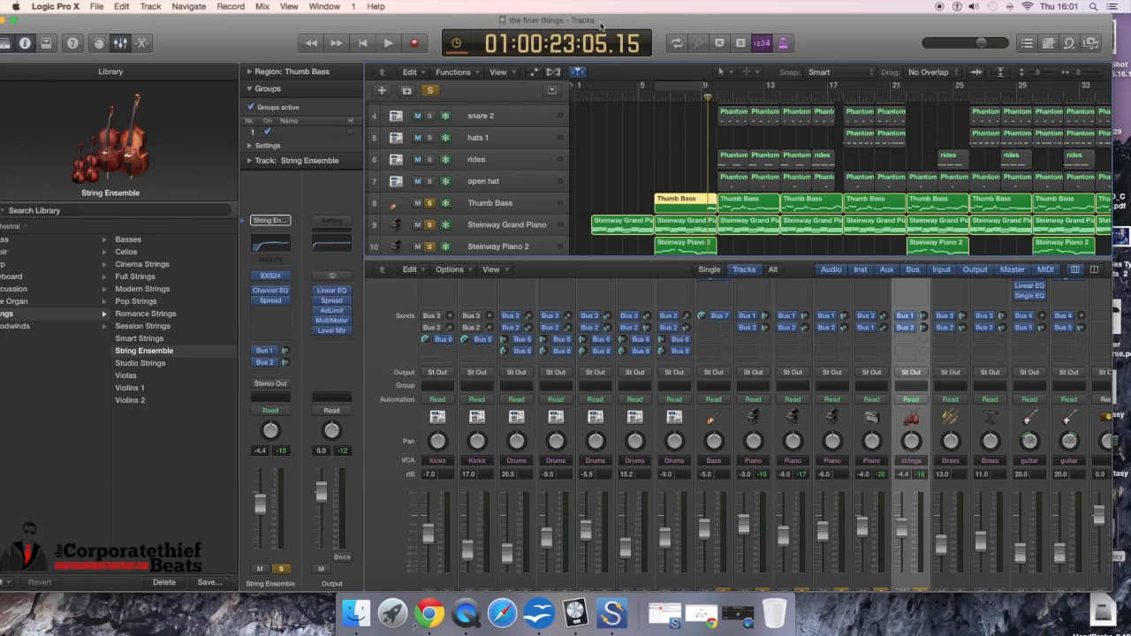
Step: Clear all solos, solo only Thumb Bass and play it
scroll(712, 181, "up", 1)
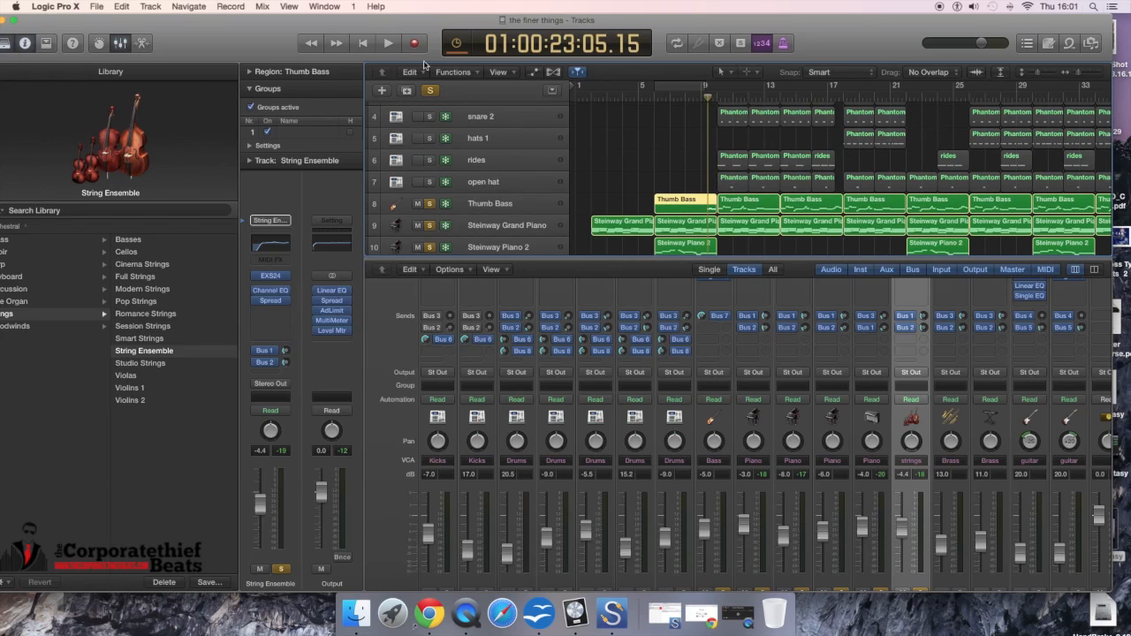
left_click(431, 92)
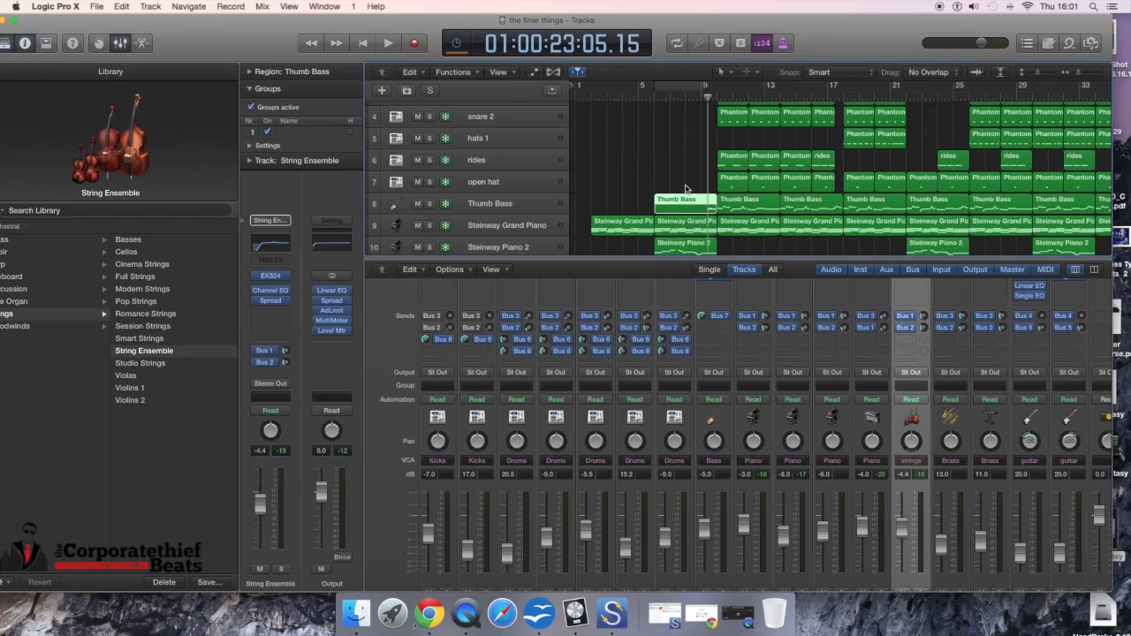
left_click(431, 204)
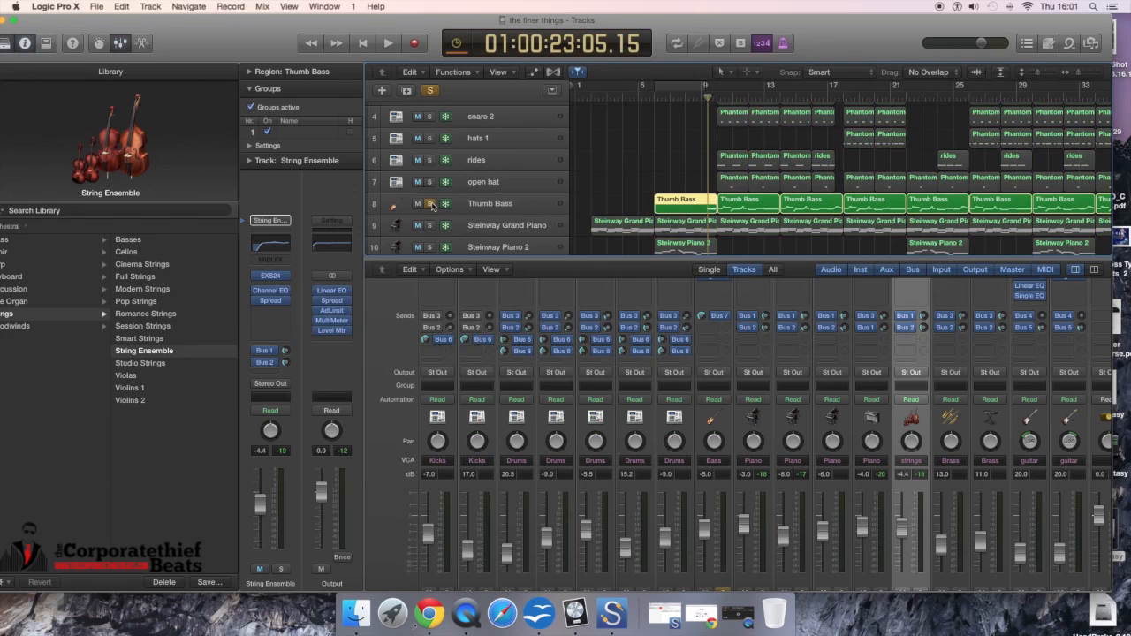
key("space")
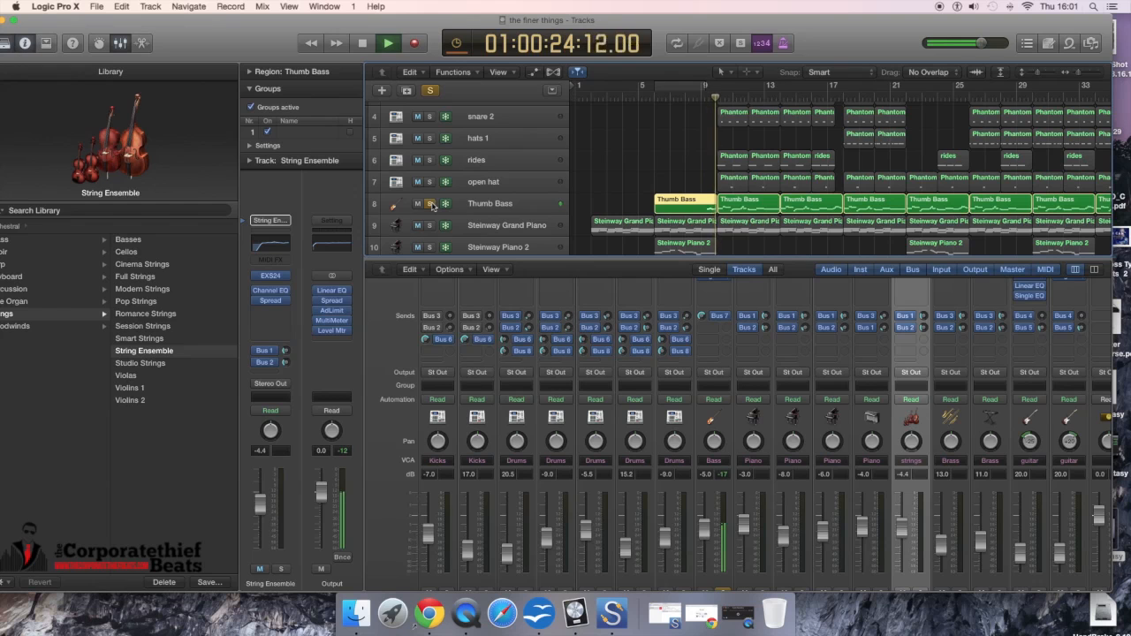
Step: Open Thumb Bass's first region in the Piano Roll to examine its notes
double_click(702, 203)
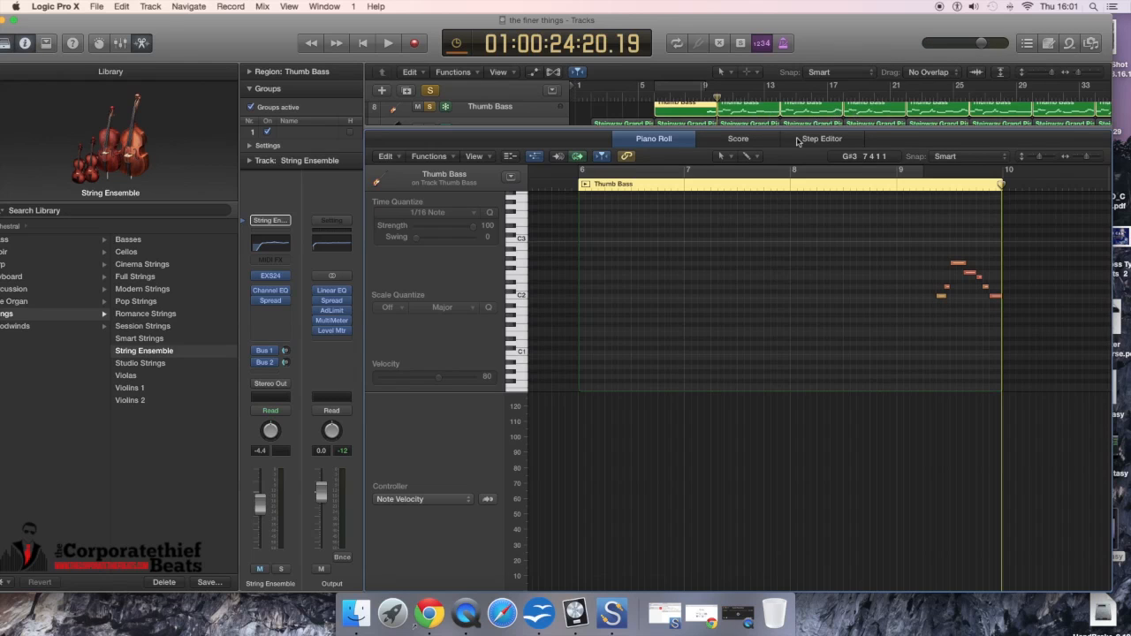
scroll(843, 117, "up", 2)
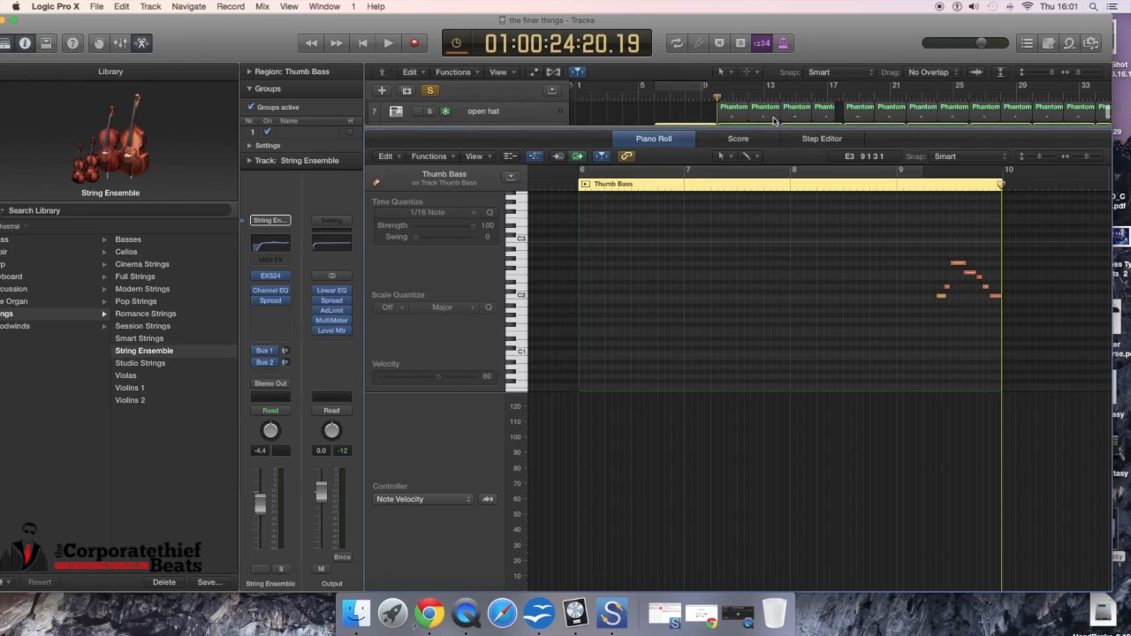
Step: Return to the mixer, play Thumb Bass onward and open its second region in the Piano Roll
scroll(724, 117, "down", 1)
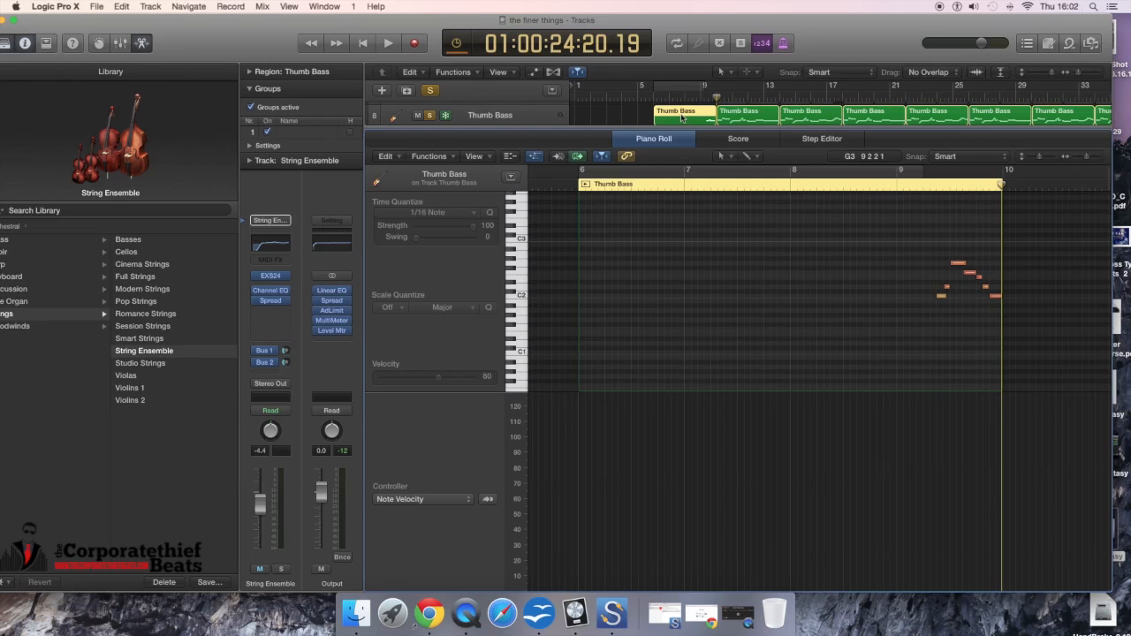
key("x")
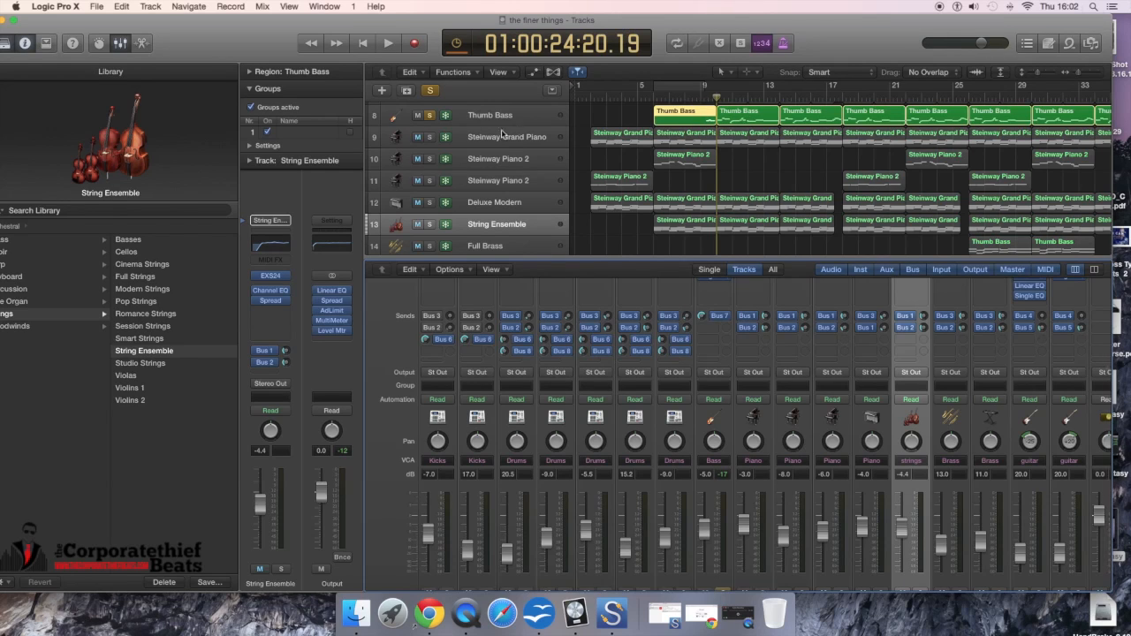
key("space")
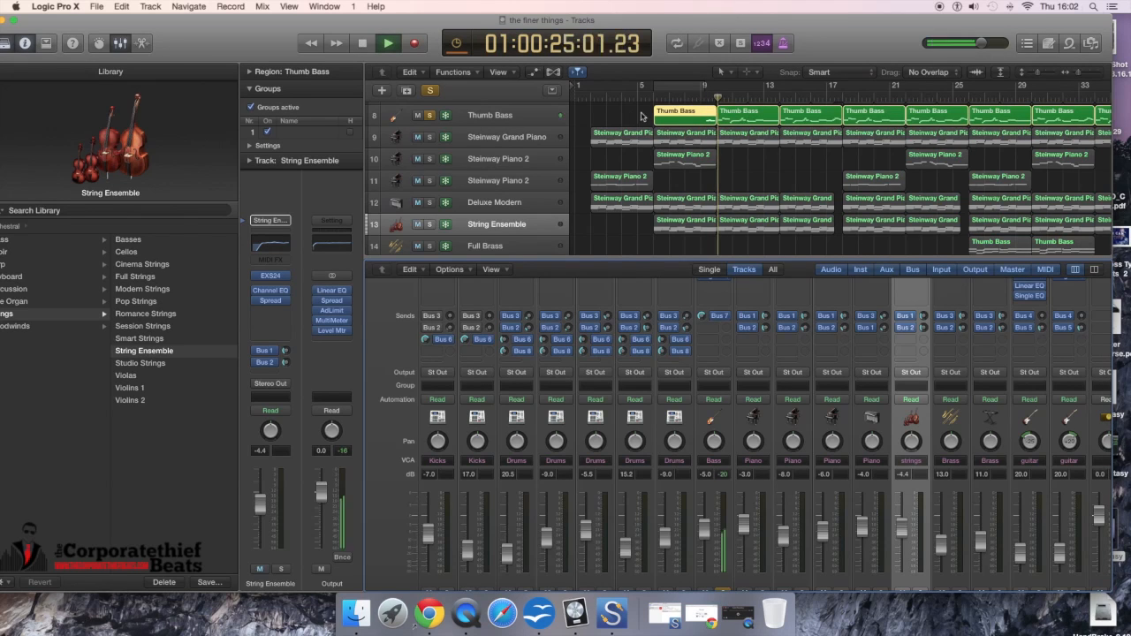
left_click(745, 118)
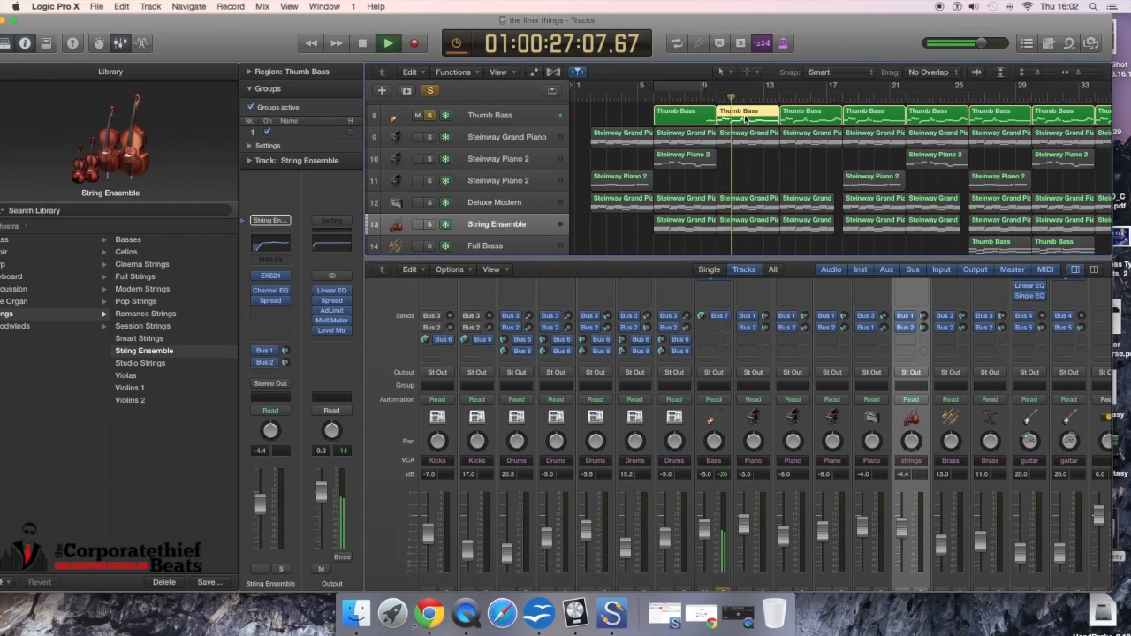
double_click(745, 118)
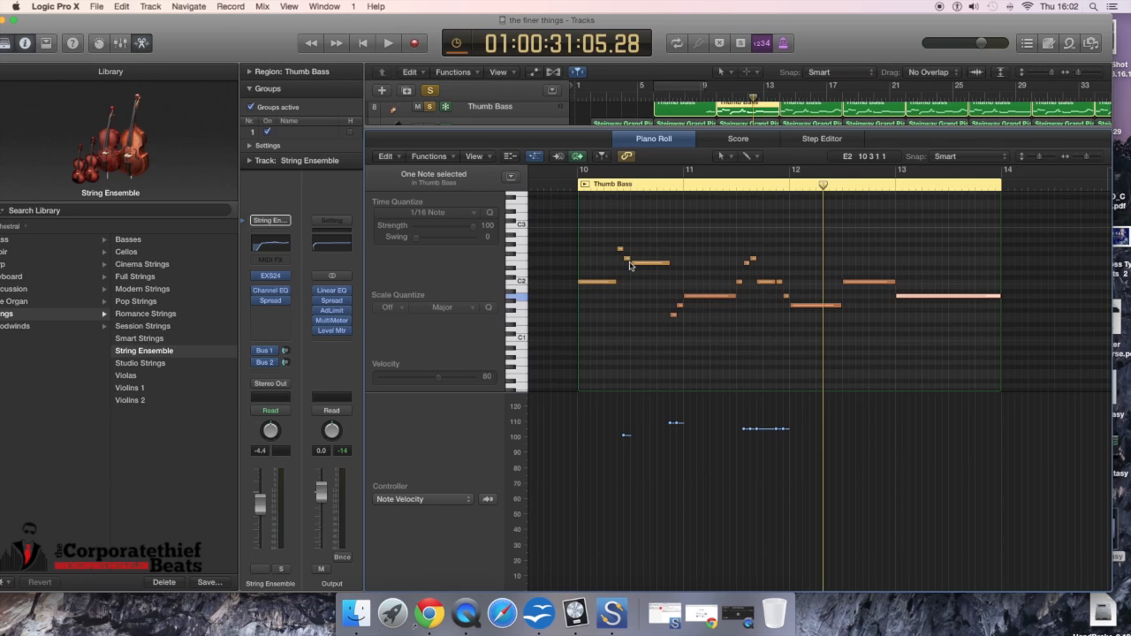
Step: Select all notes of Thumb Bass's second region to show their velocities, and play the region with the cycle range at bars 10 to 14
left_click_drag(597, 233, 954, 372)
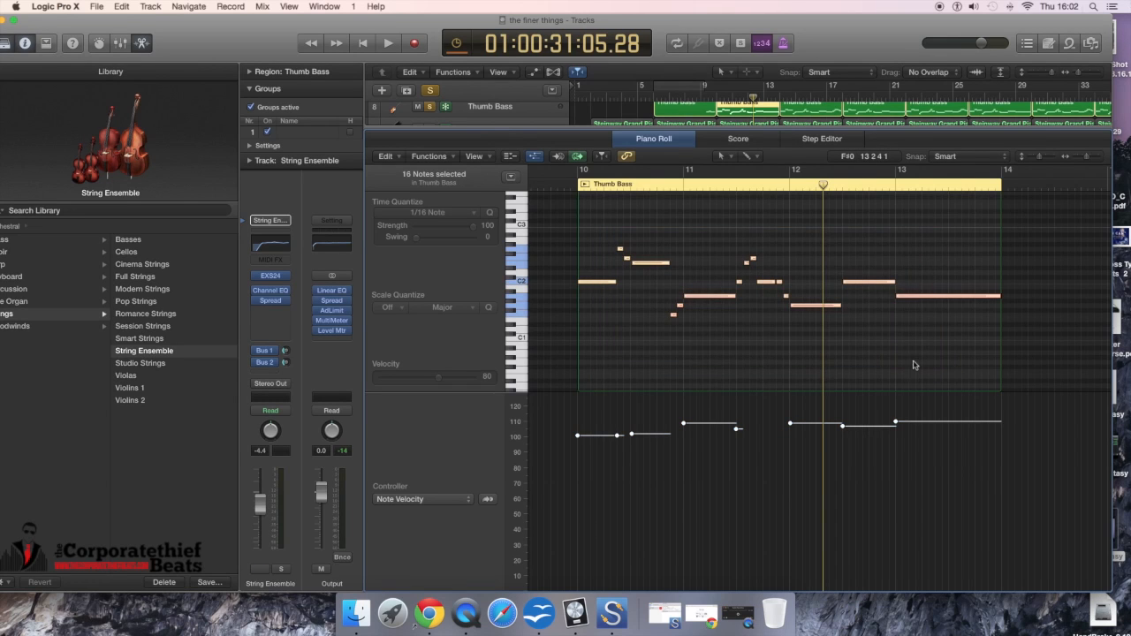
key("space")
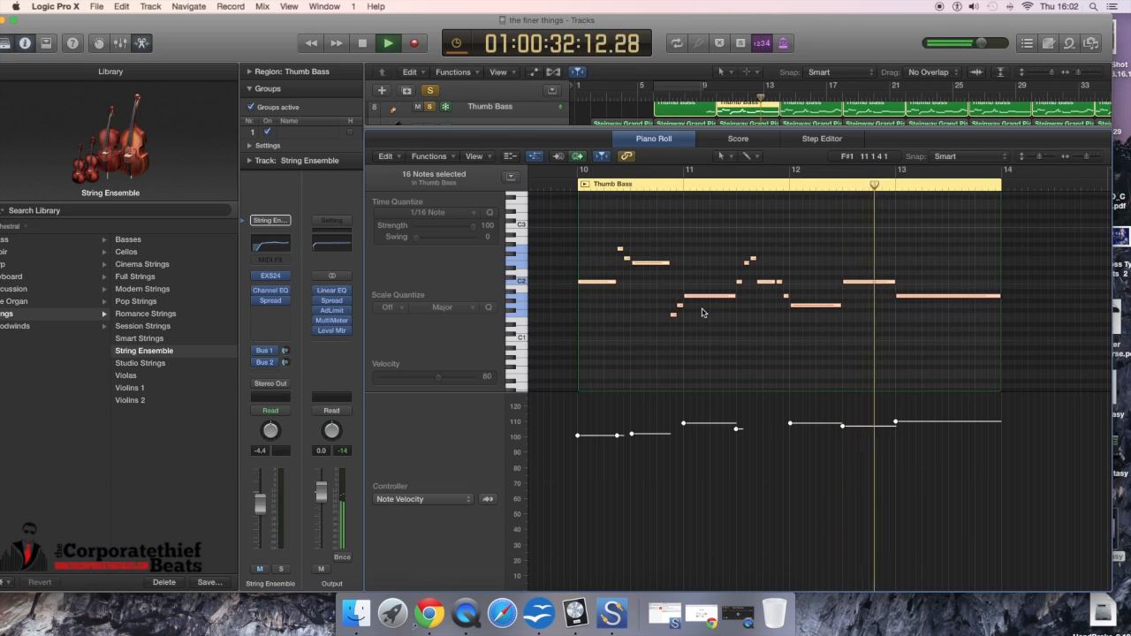
key("space")
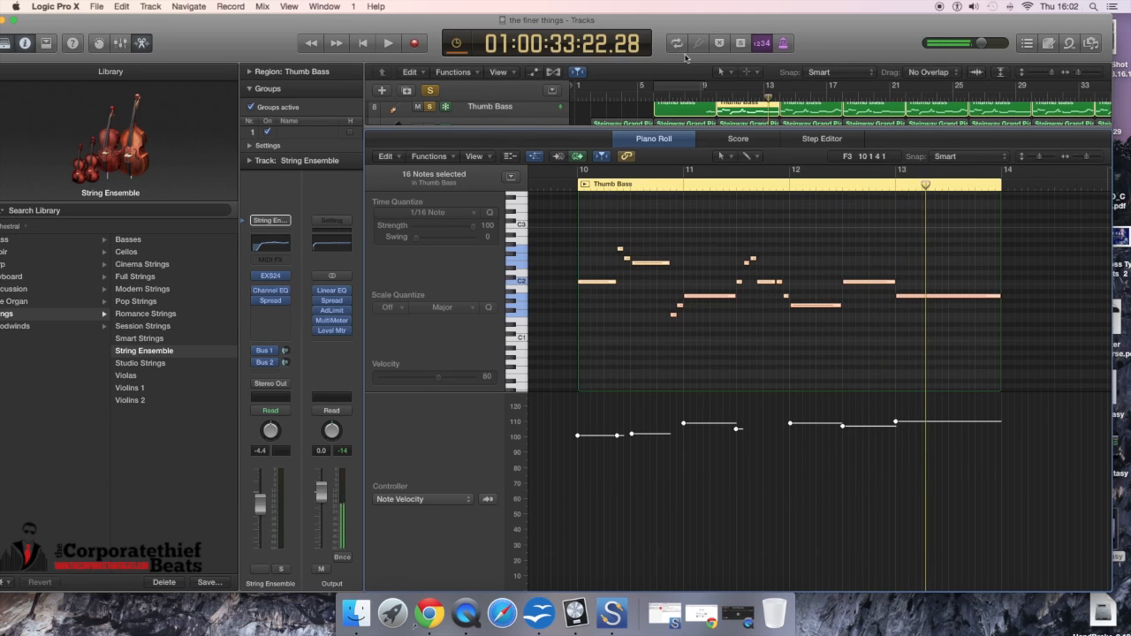
left_click_drag(683, 86, 747, 86)
key("space")
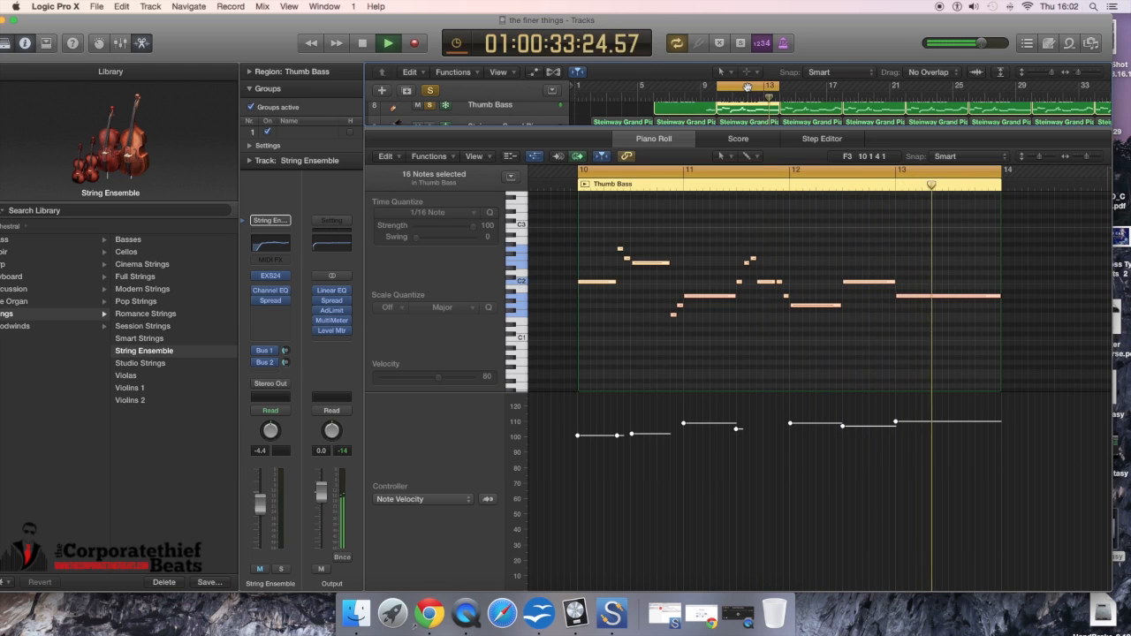
key("space")
Step: Move the cycle range to bars 14 to 18, show Thumb Bass's third region in a shorter Piano Roll and play it
left_click_drag(742, 87, 800, 91)
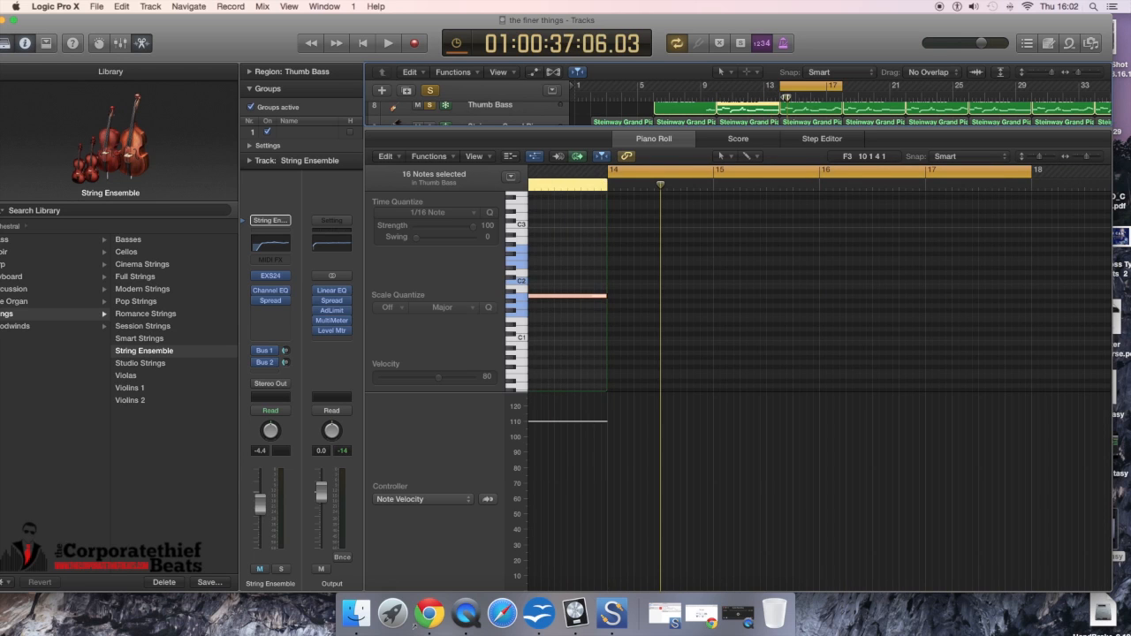
left_click_drag(788, 99, 776, 98)
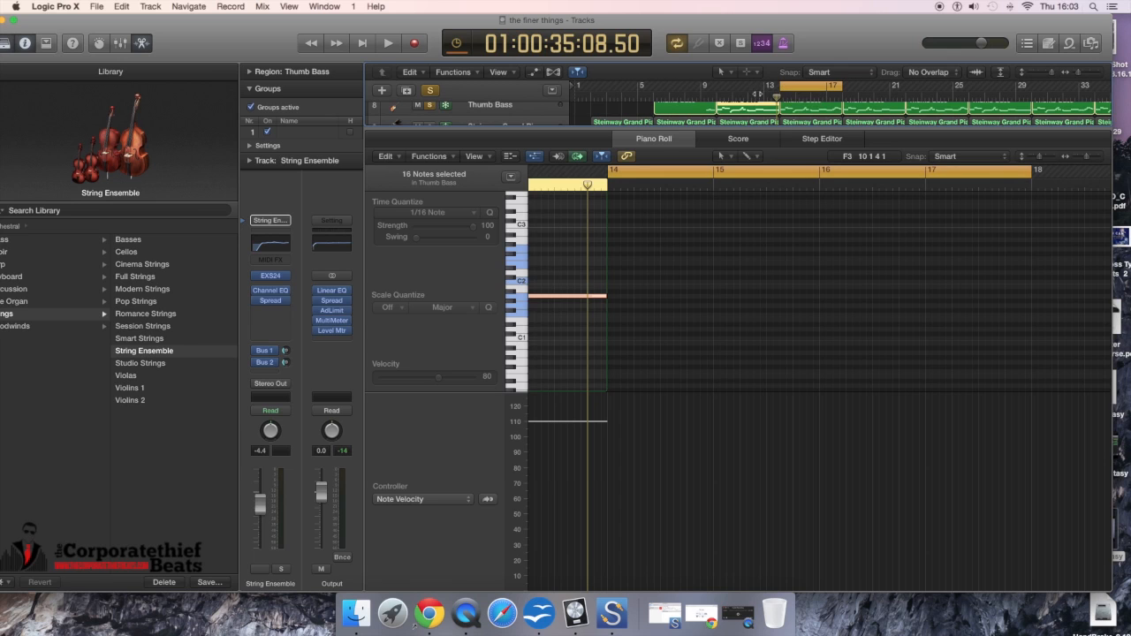
left_click(806, 111)
left_click_drag(806, 130, 775, 267)
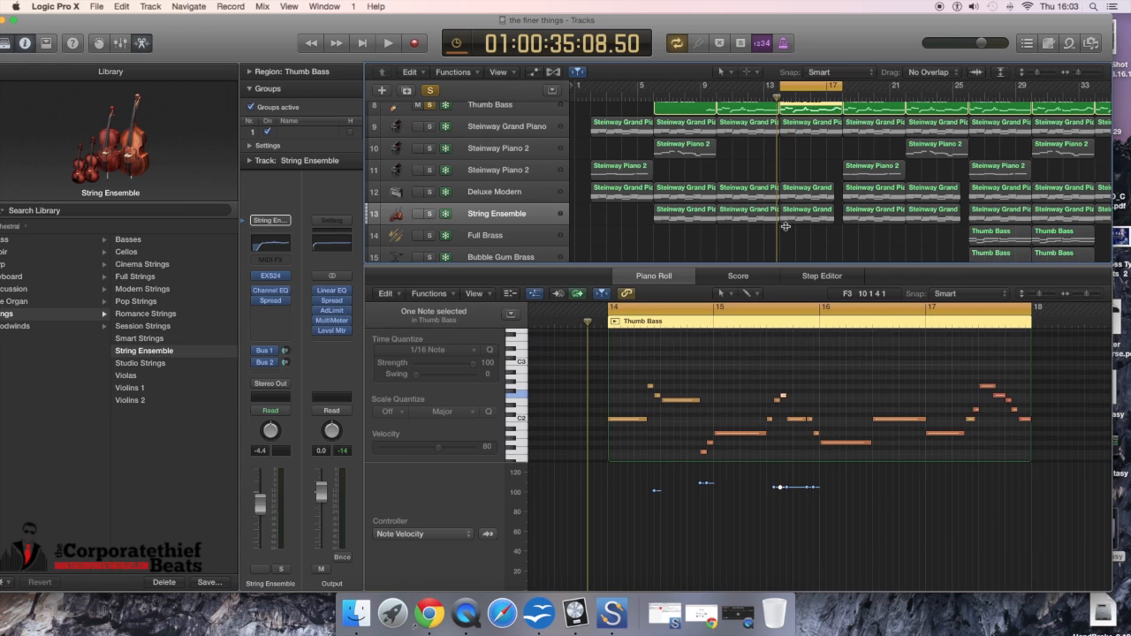
scroll(783, 177, "up", 1)
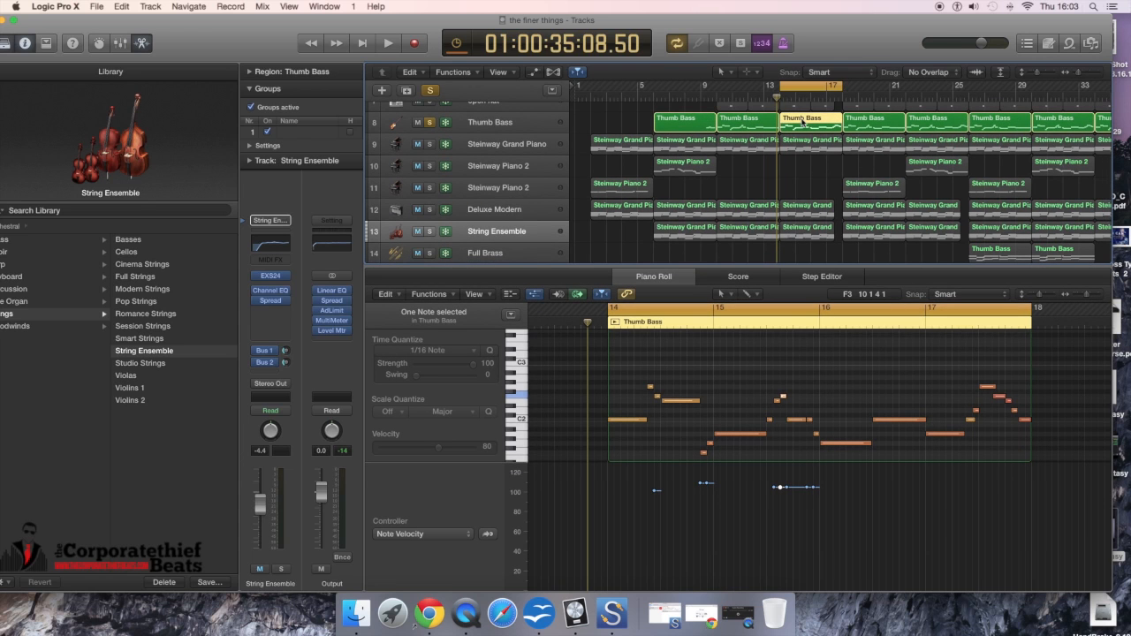
key("space")
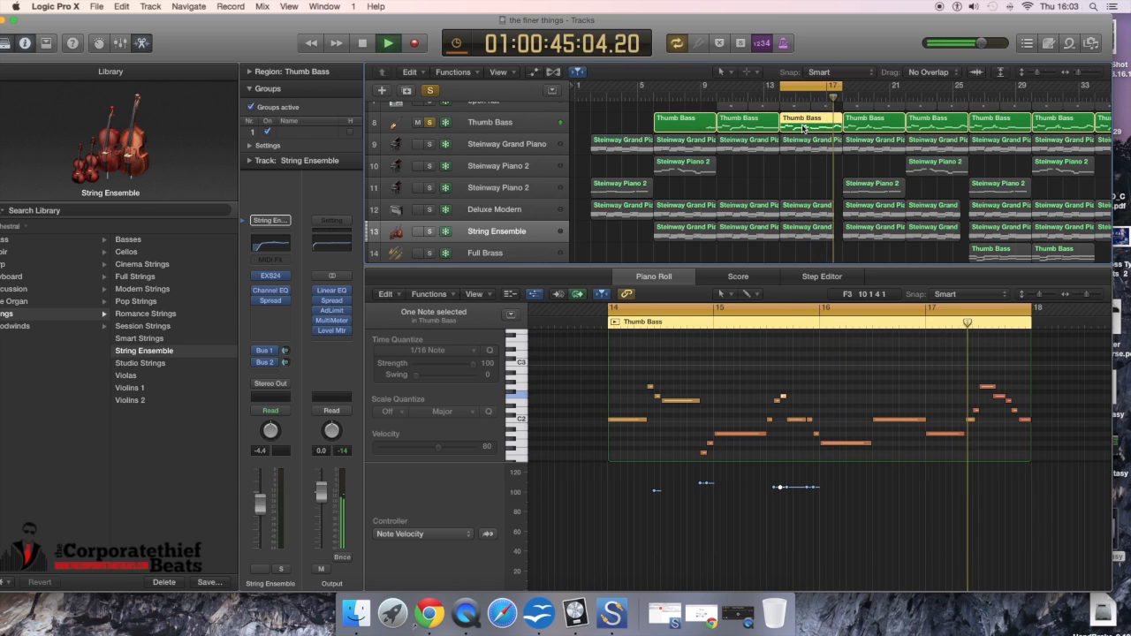
key("space")
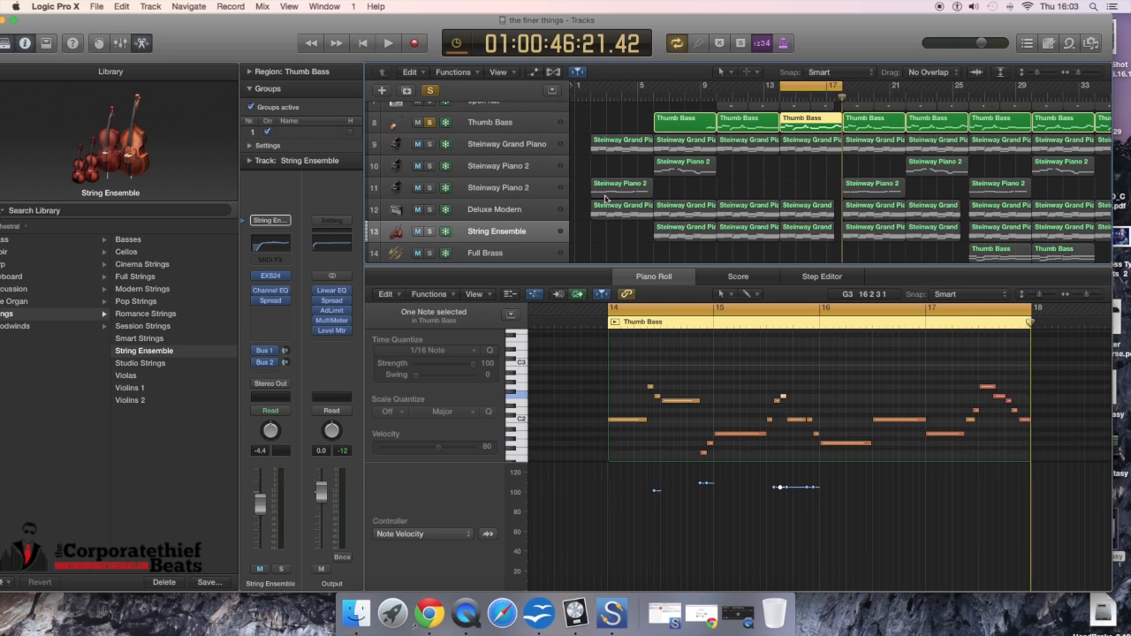
Step: Show the full track list without an editor, extend the cycle range to bars 10 to 18, clear all solos and play the beat
key("x")
key("x")
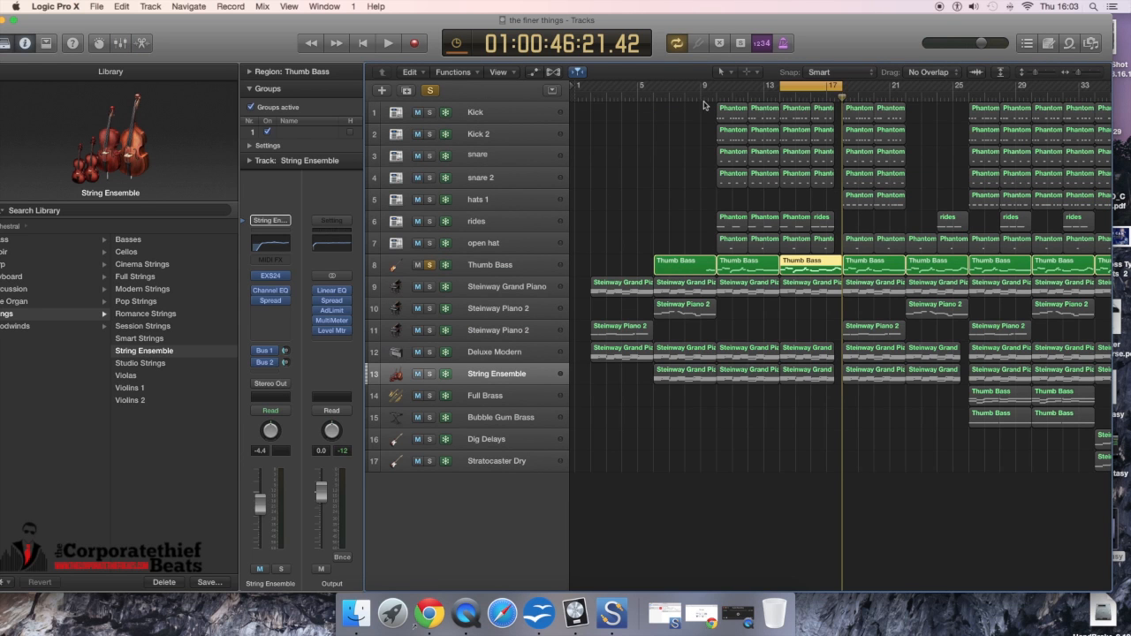
left_click_drag(811, 86, 843, 86)
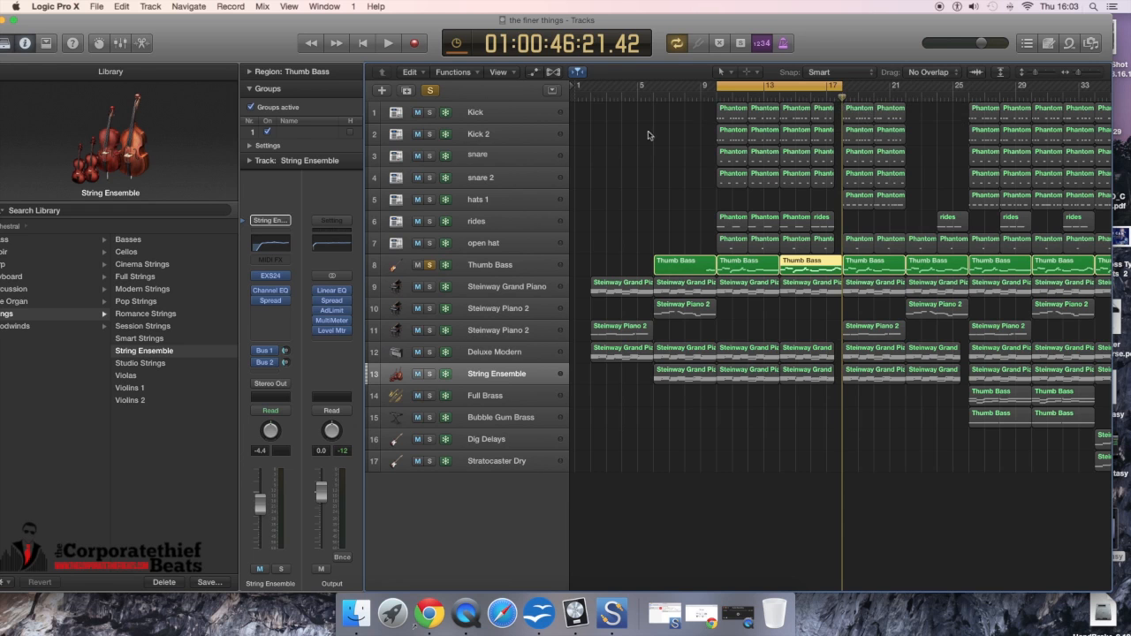
left_click(431, 92)
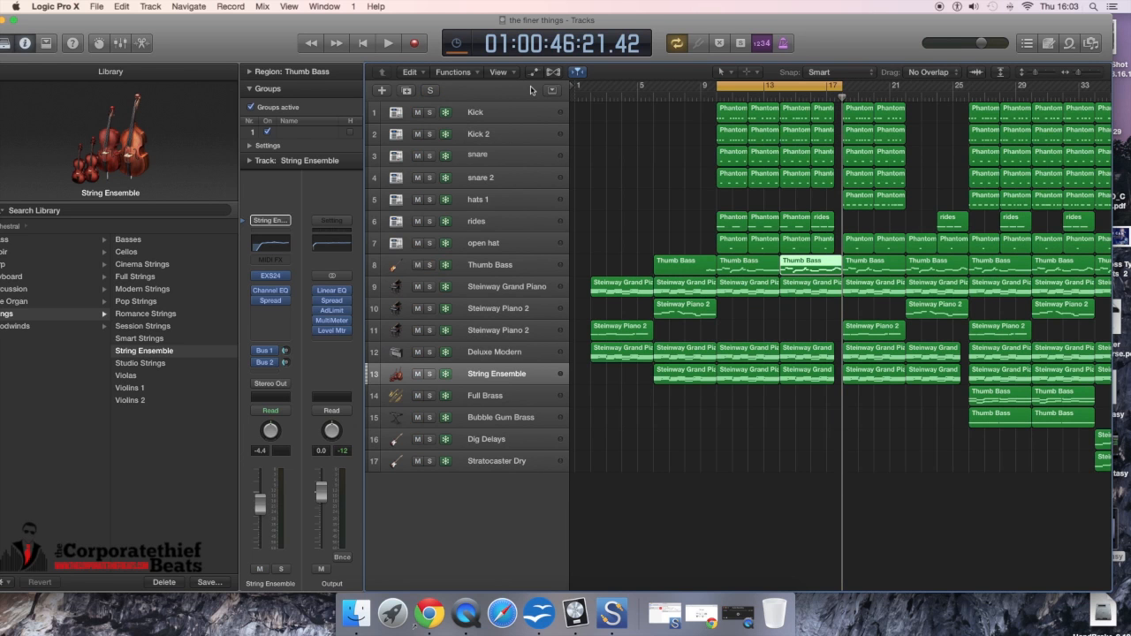
key("space")
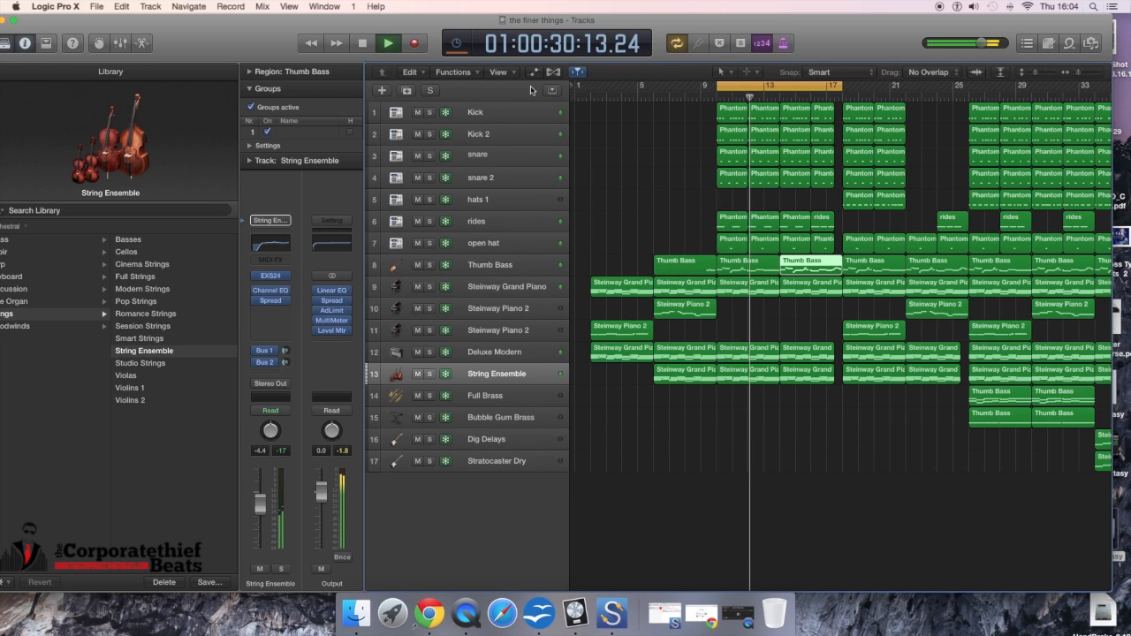
Step: Mute String Ensemble and Deluxe Modern during playback, and briefly solo Steinway Grand Piano
left_click(418, 374)
left_click(418, 352)
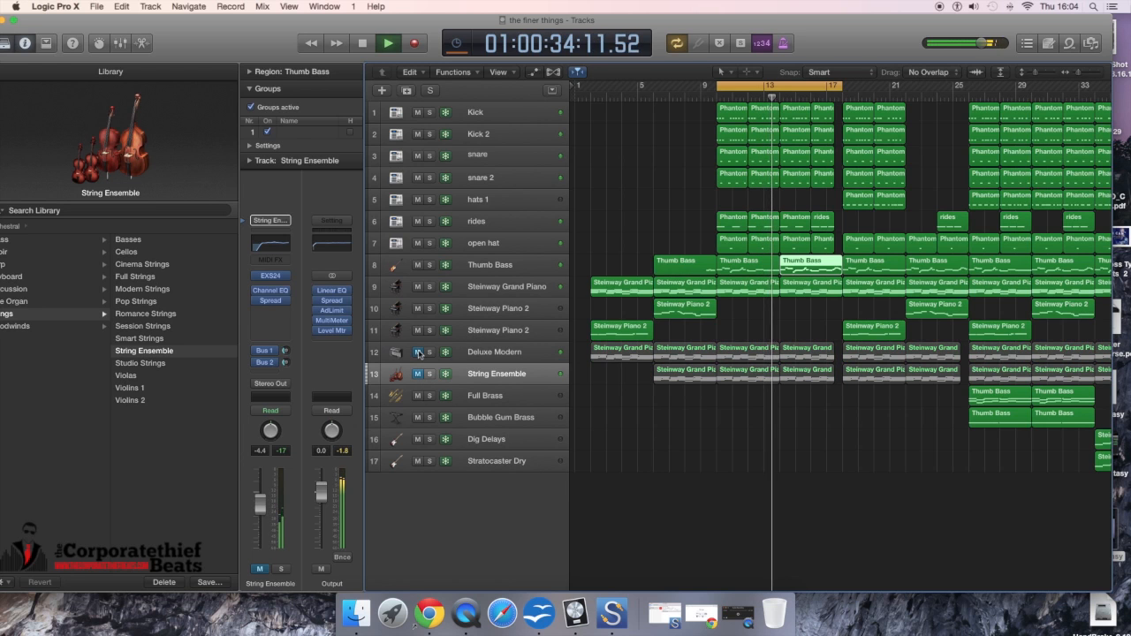
left_click(429, 286)
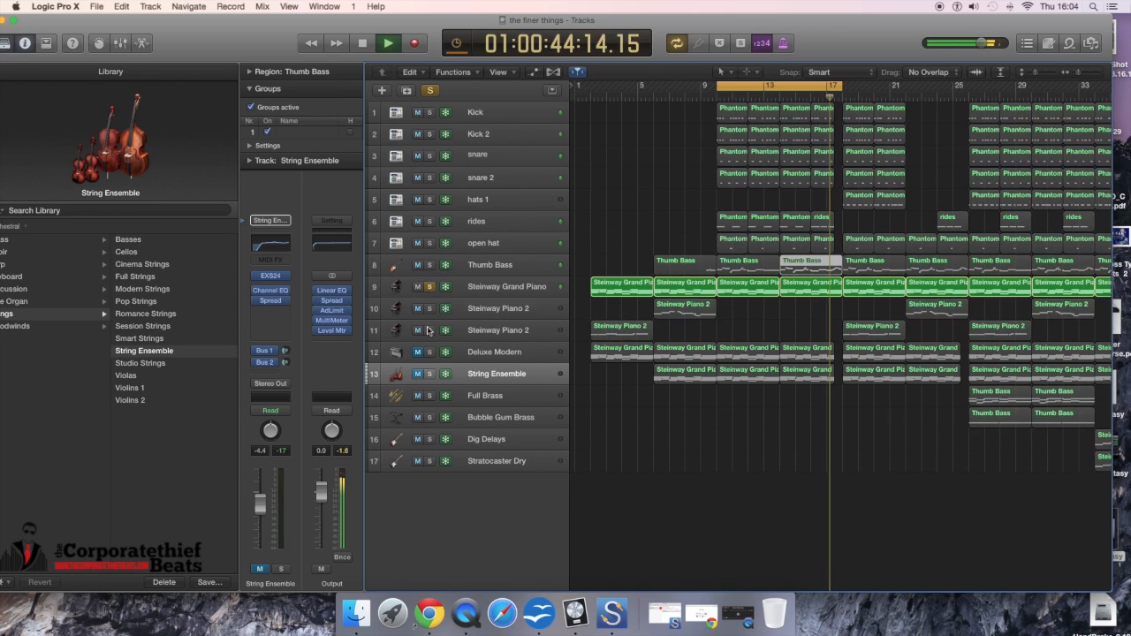
left_click(430, 286)
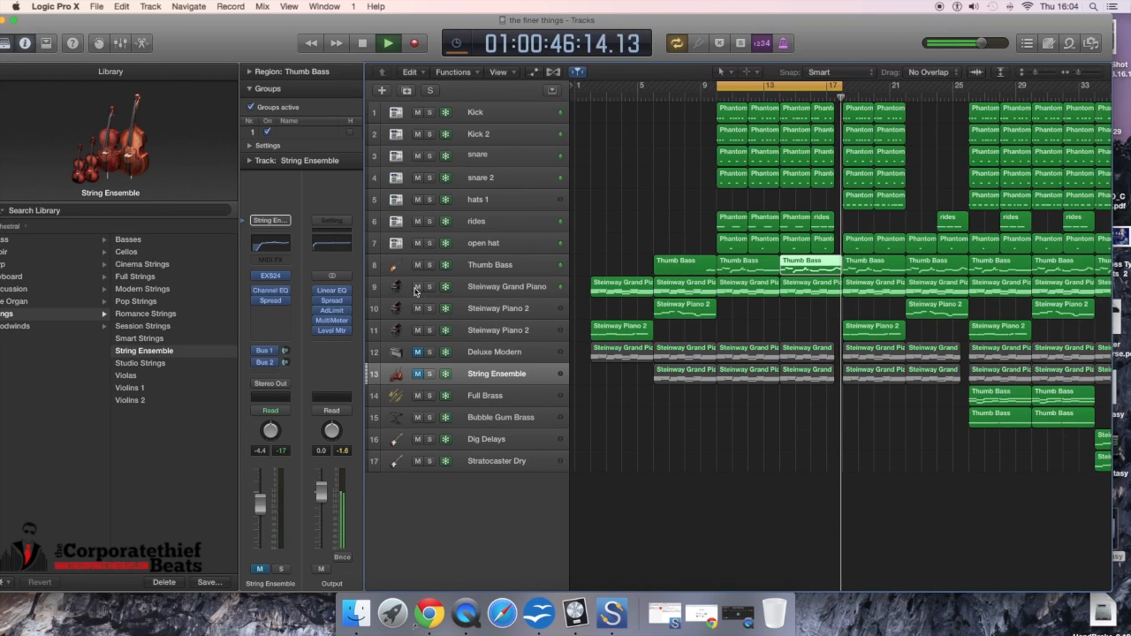
Step: Mute Steinway Grand Piano as well and play the drums with the bass
key("space")
left_click(418, 288)
key("space")
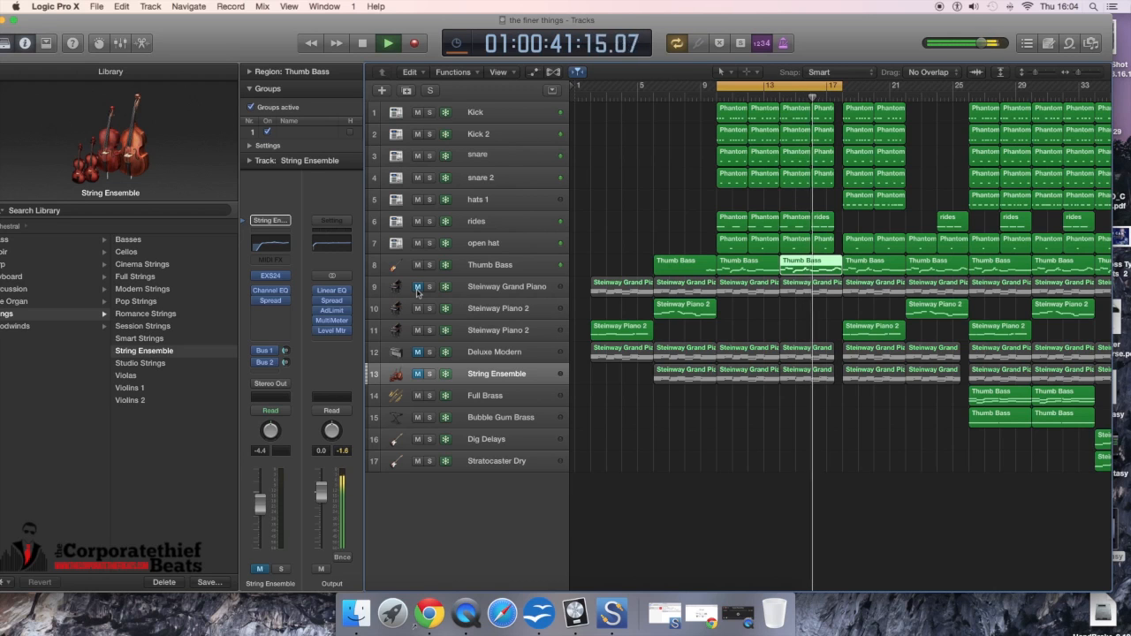
key("space")
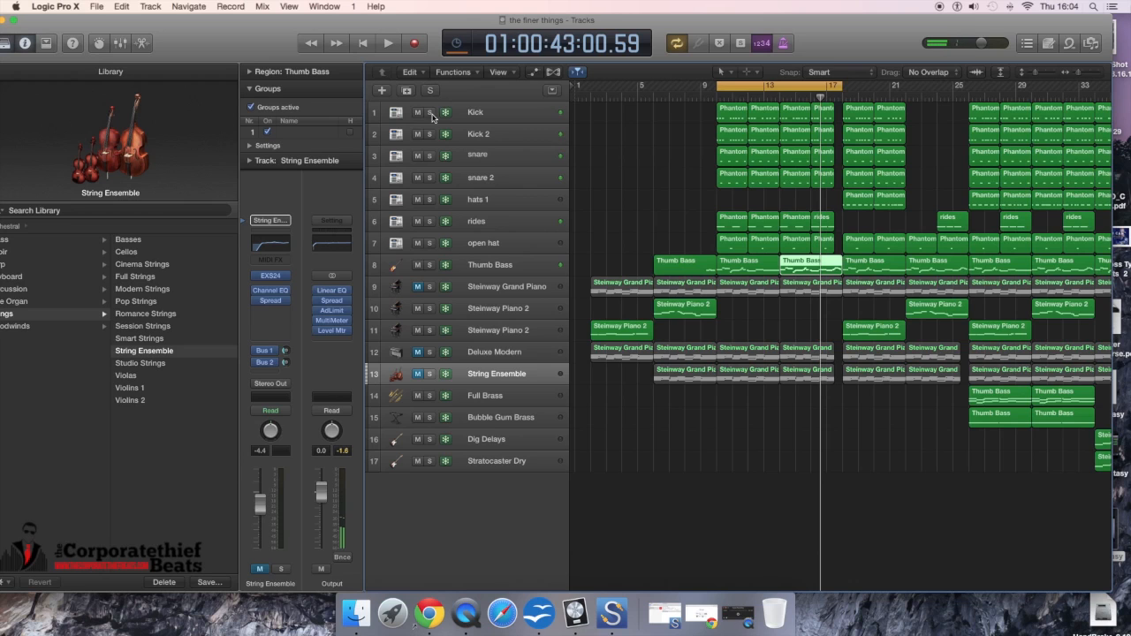
Step: Shorten the cycle range to bars 10 to 14 and unmute String Ensemble, Deluxe Modern and Steinway Grand Piano
left_click_drag(844, 85, 777, 86)
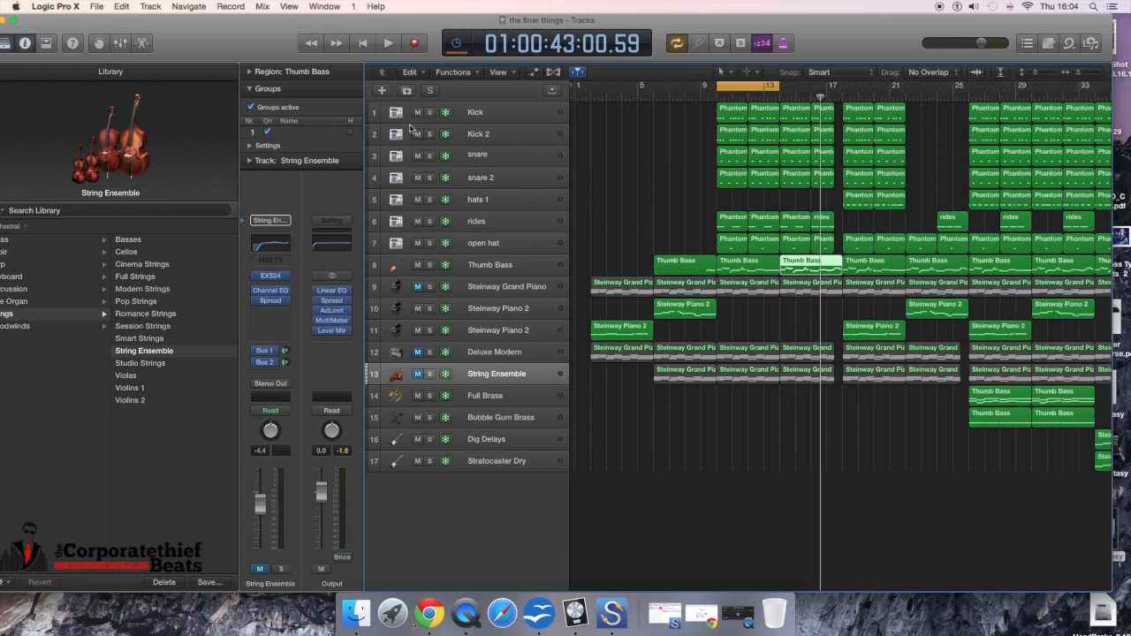
left_click(418, 374)
left_click(418, 352)
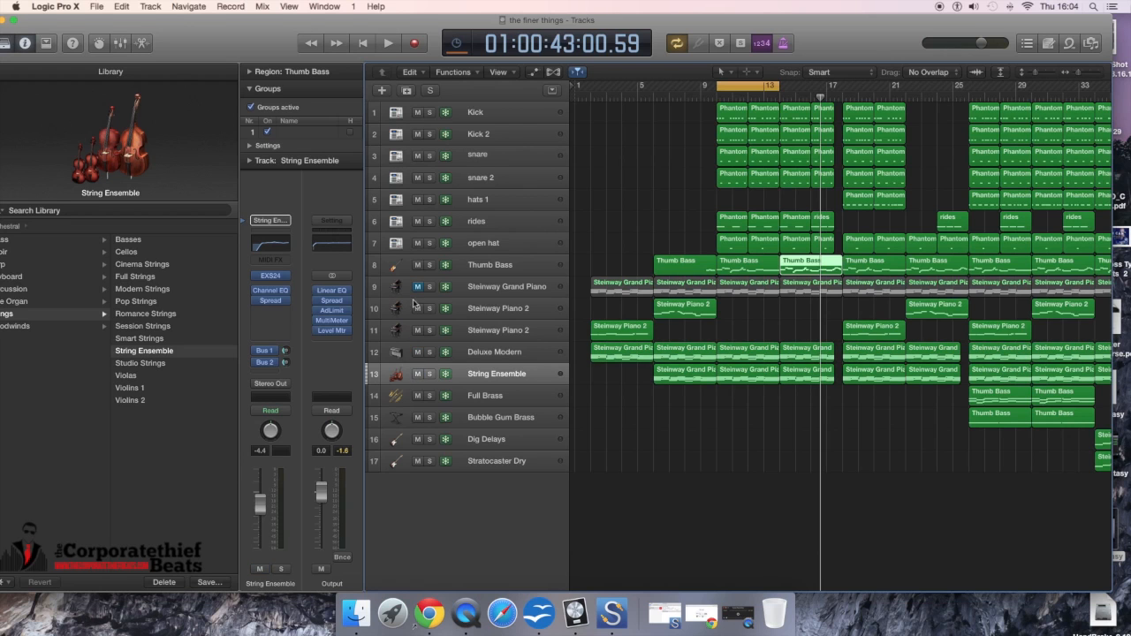
left_click(419, 286)
Step: Solo the Kick track, open its first region in the Piano Roll and play its pattern
left_click(429, 112)
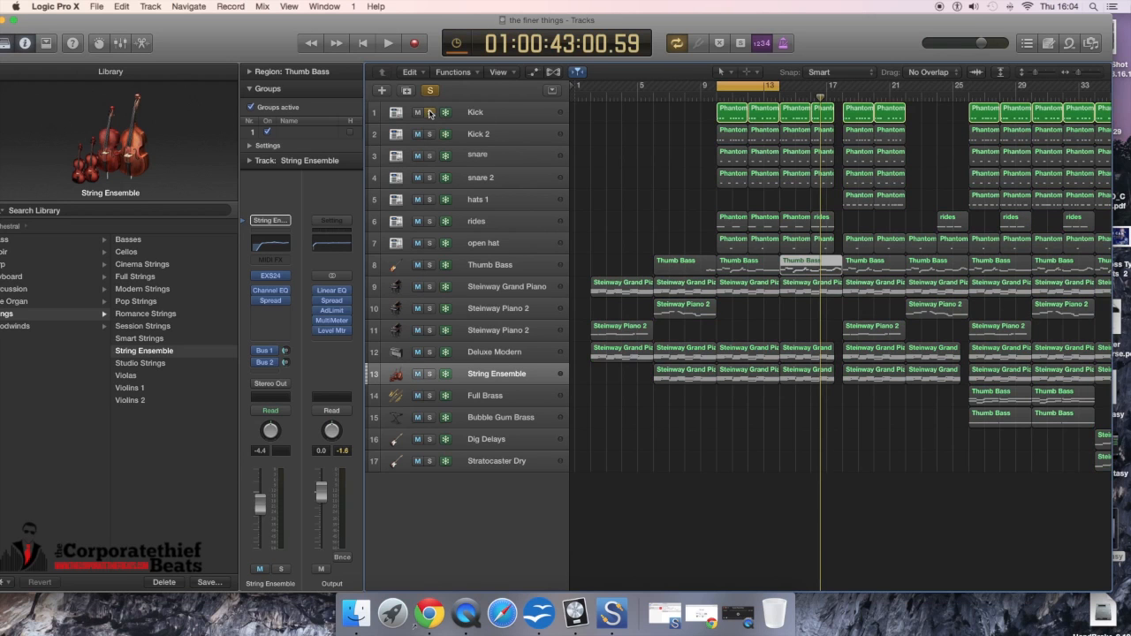
left_click(727, 115)
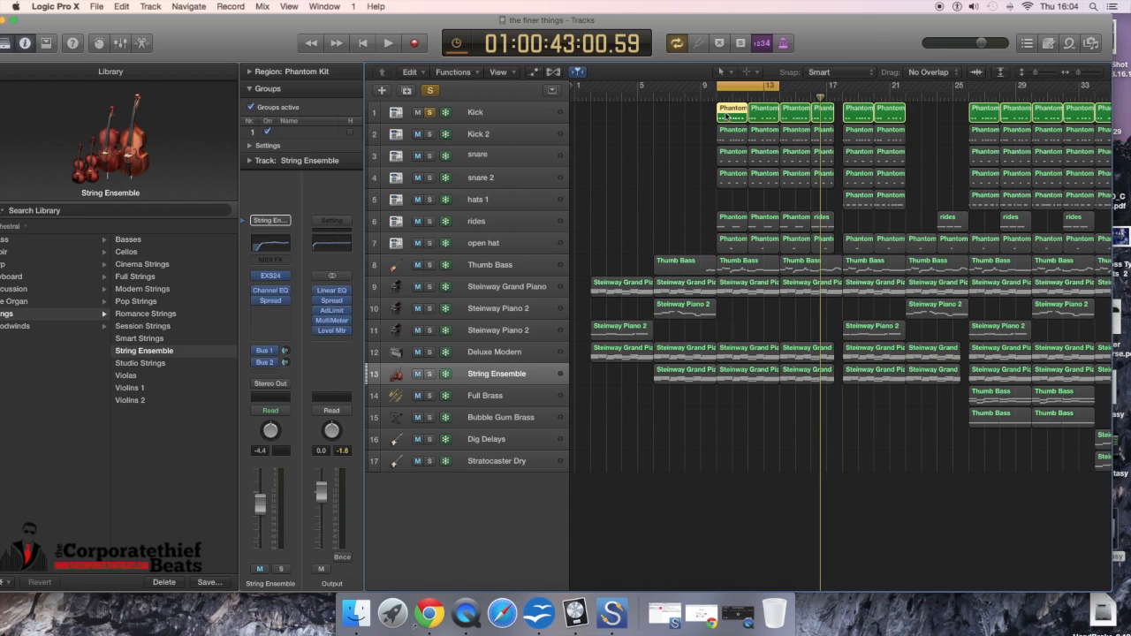
double_click(727, 115)
key("space")
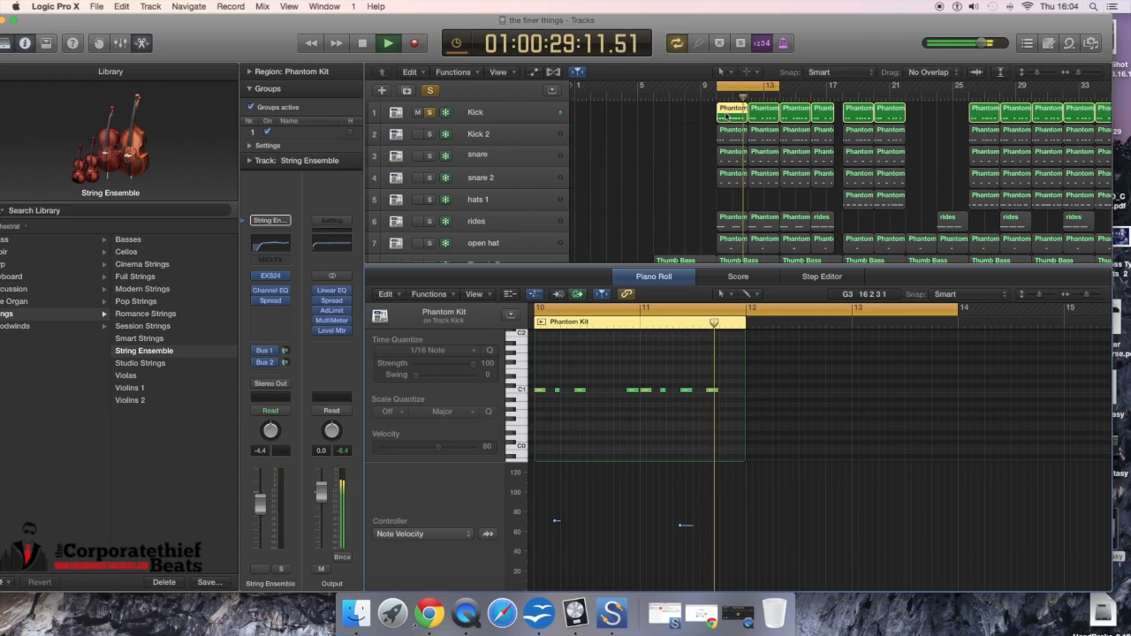
key("space")
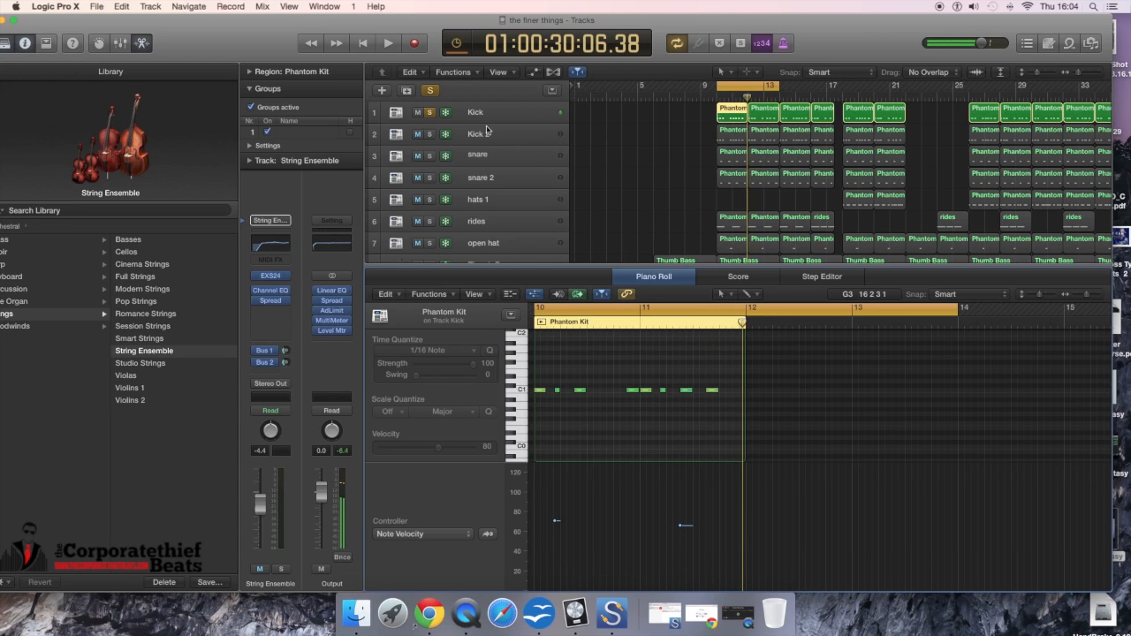
Step: Shift the project window to show the whole Library, select Kick 2 with its cycled regions, solo only that track and play it
left_click_drag(609, 19, 630, 24)
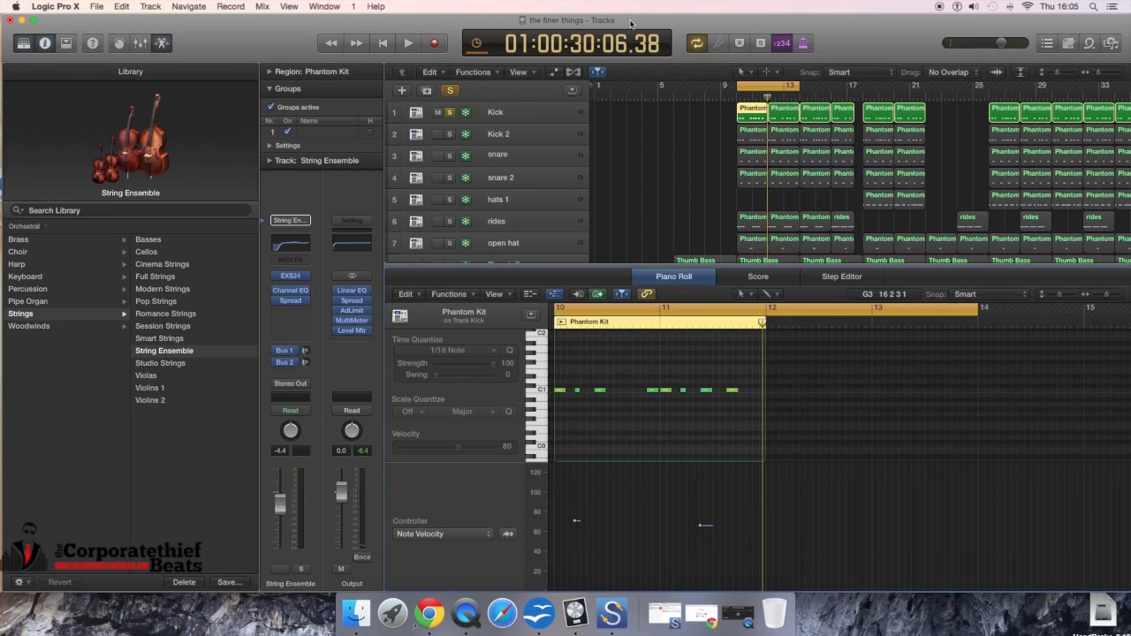
left_click(493, 132)
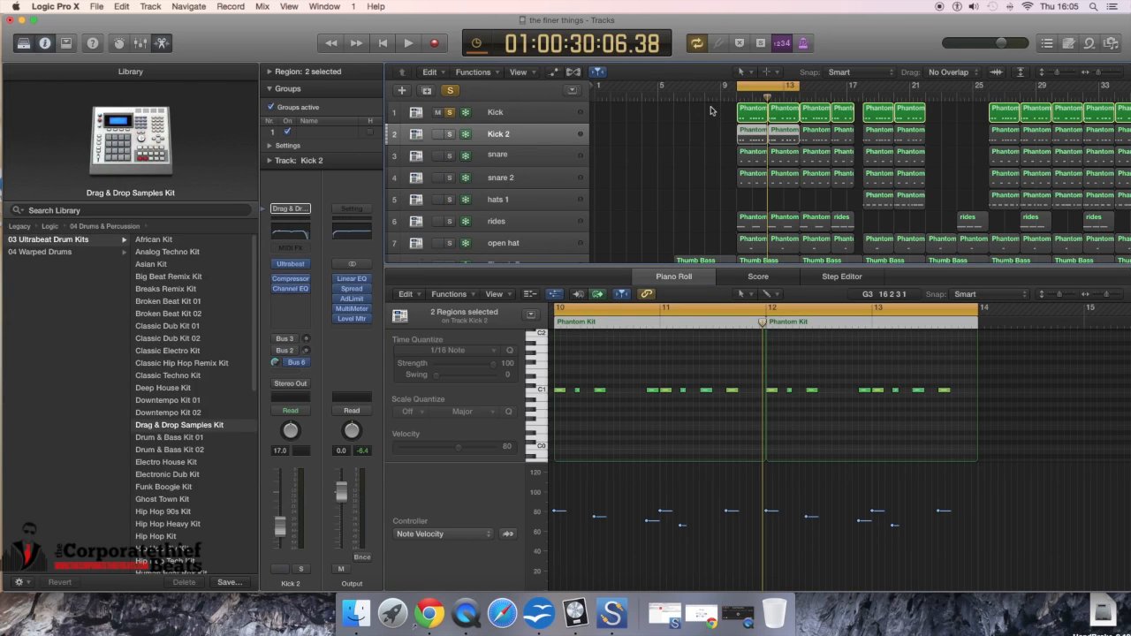
left_click(449, 134)
left_click(450, 113)
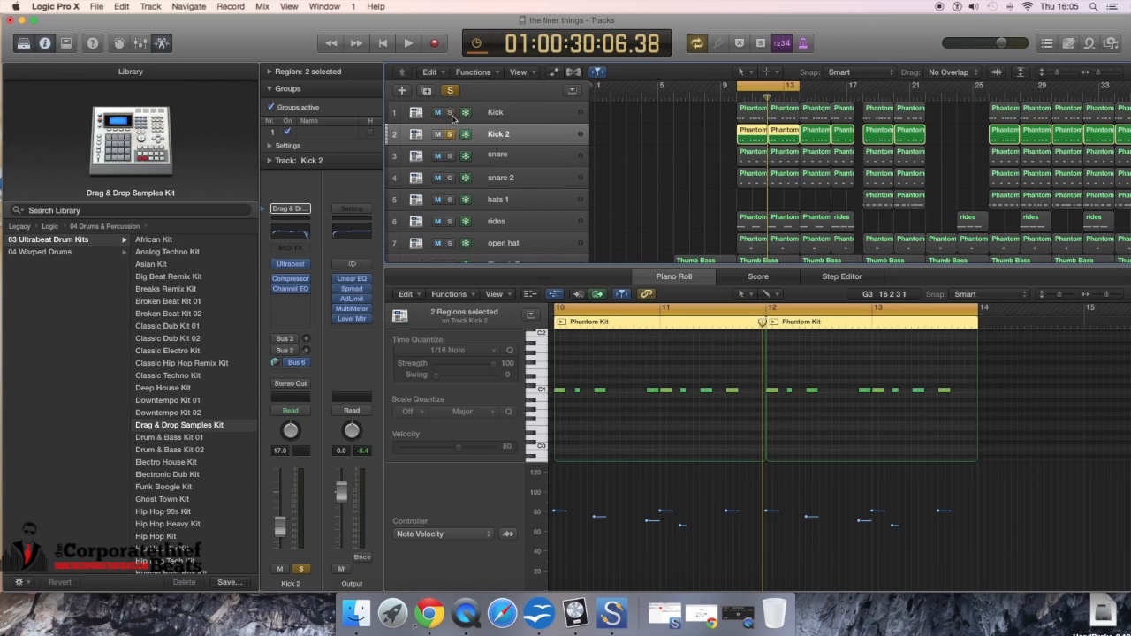
key("space")
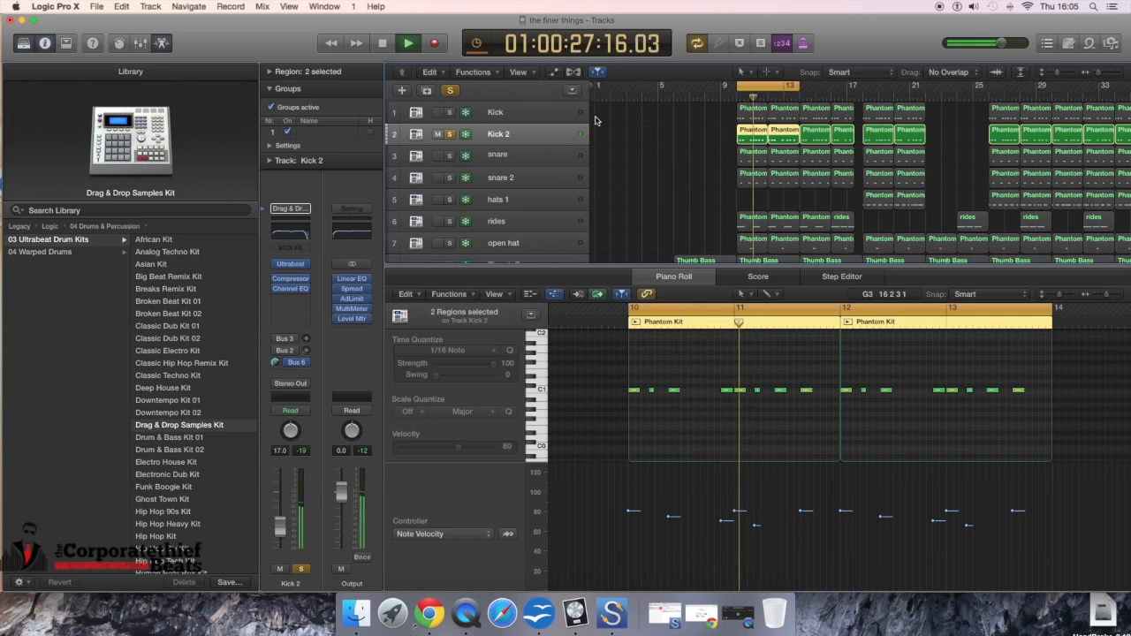
key("space")
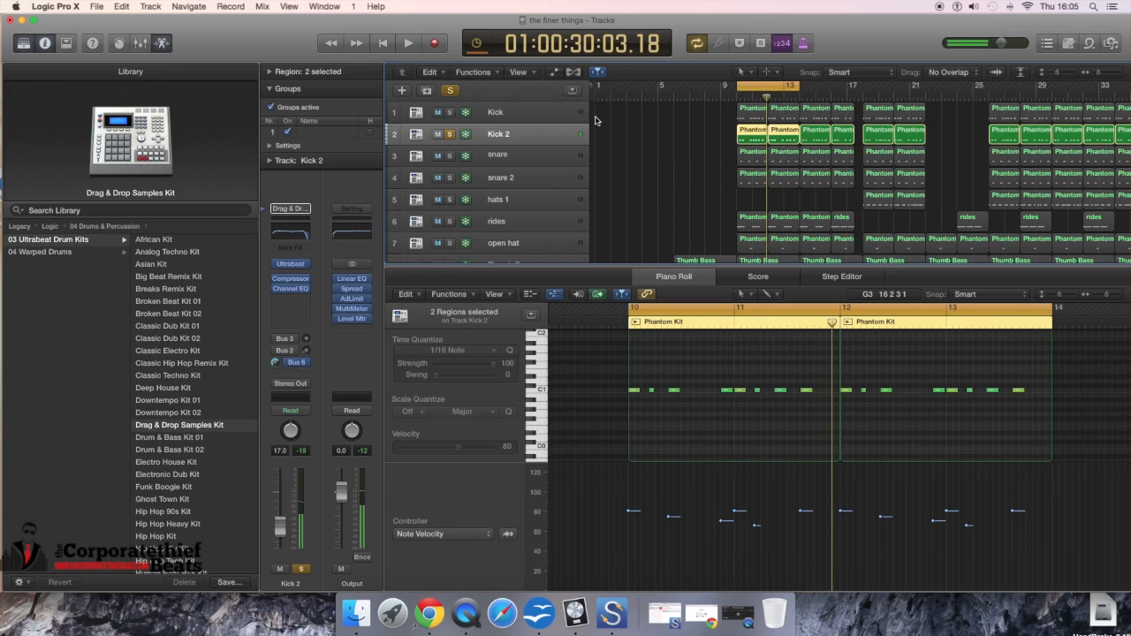
Step: Solo snare, snare 2 and Kick alongside Kick 2 while playing them, and select the snare track to show its notes
left_click(449, 157)
left_click(450, 178)
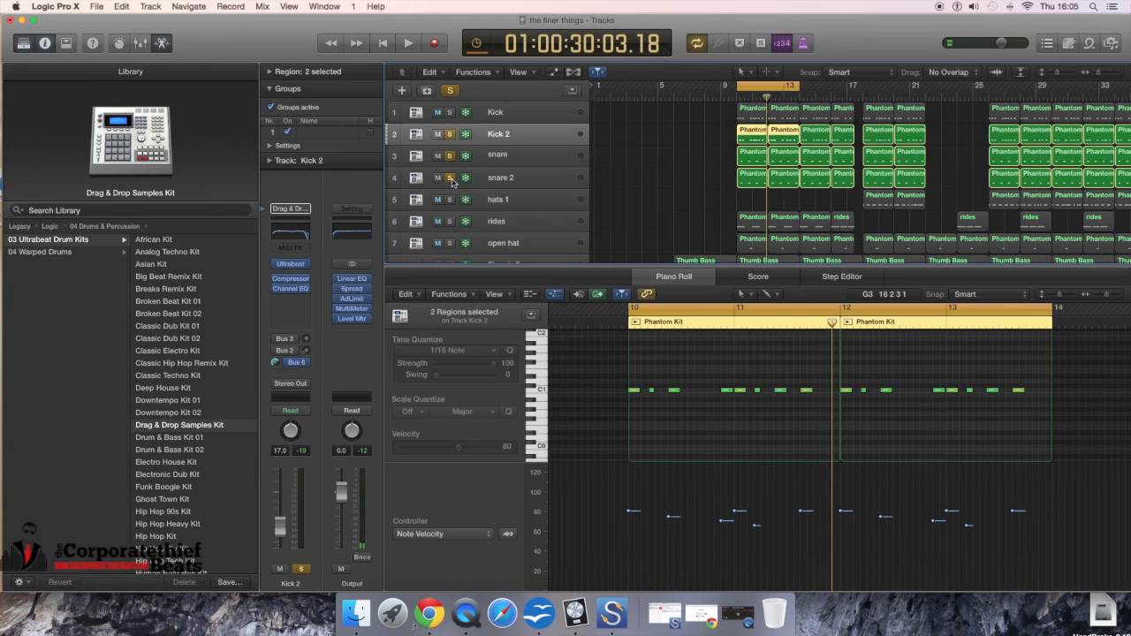
key("space")
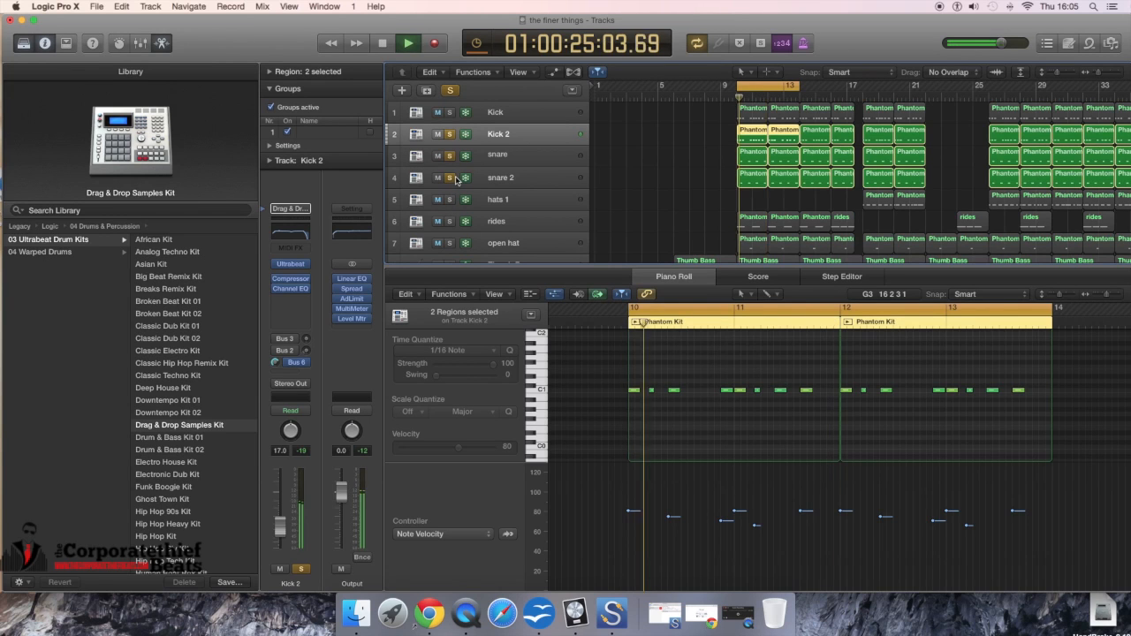
left_click(449, 113)
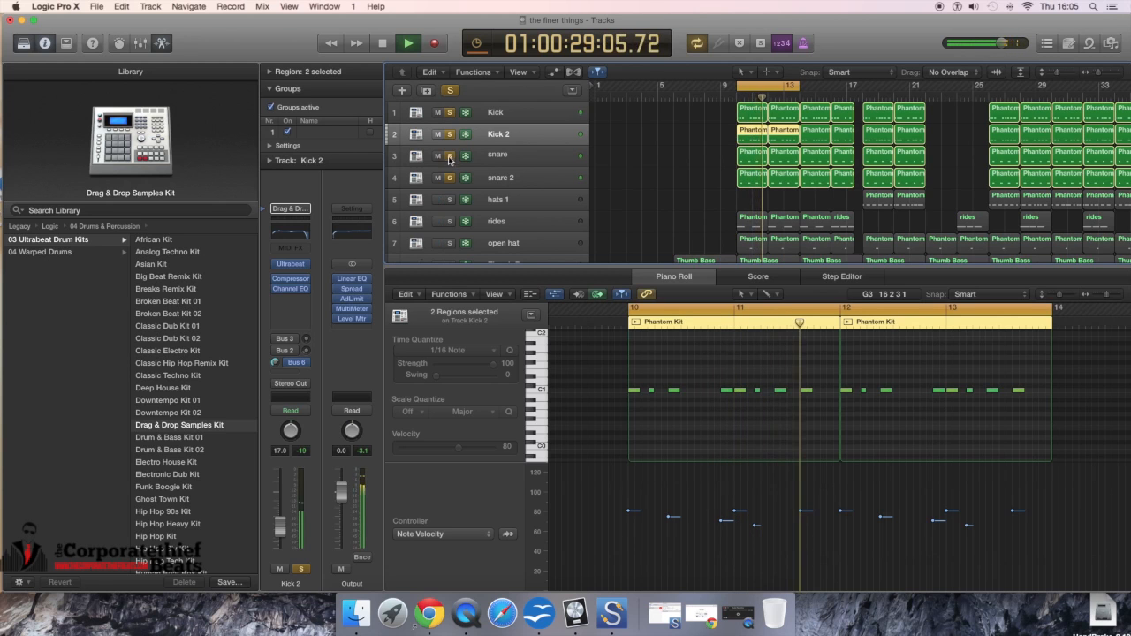
left_click(511, 156)
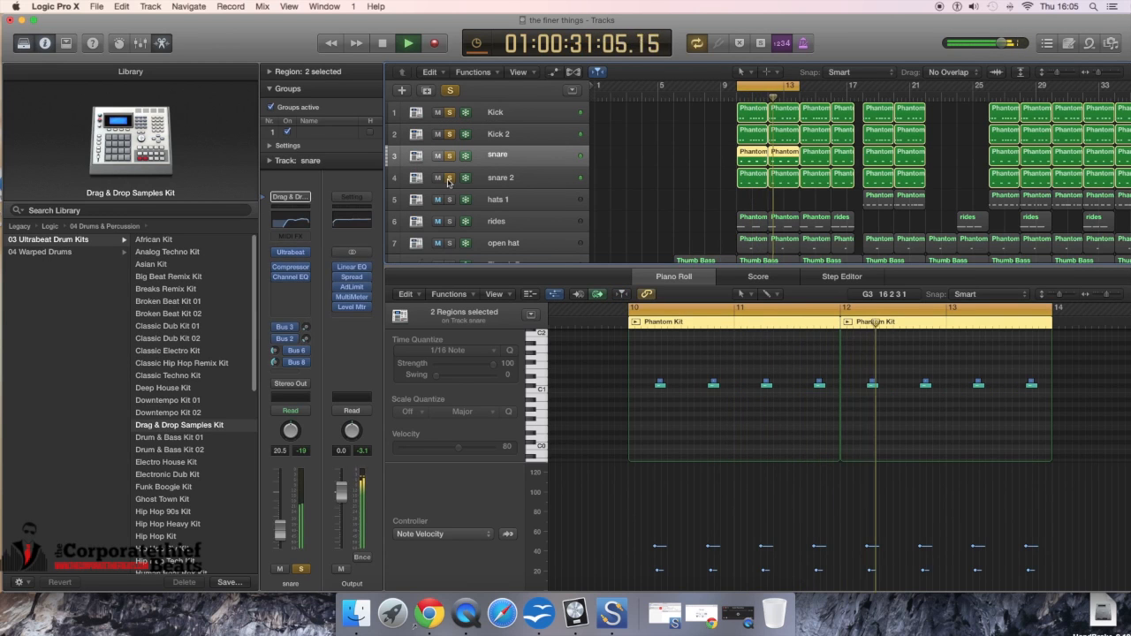
key("space")
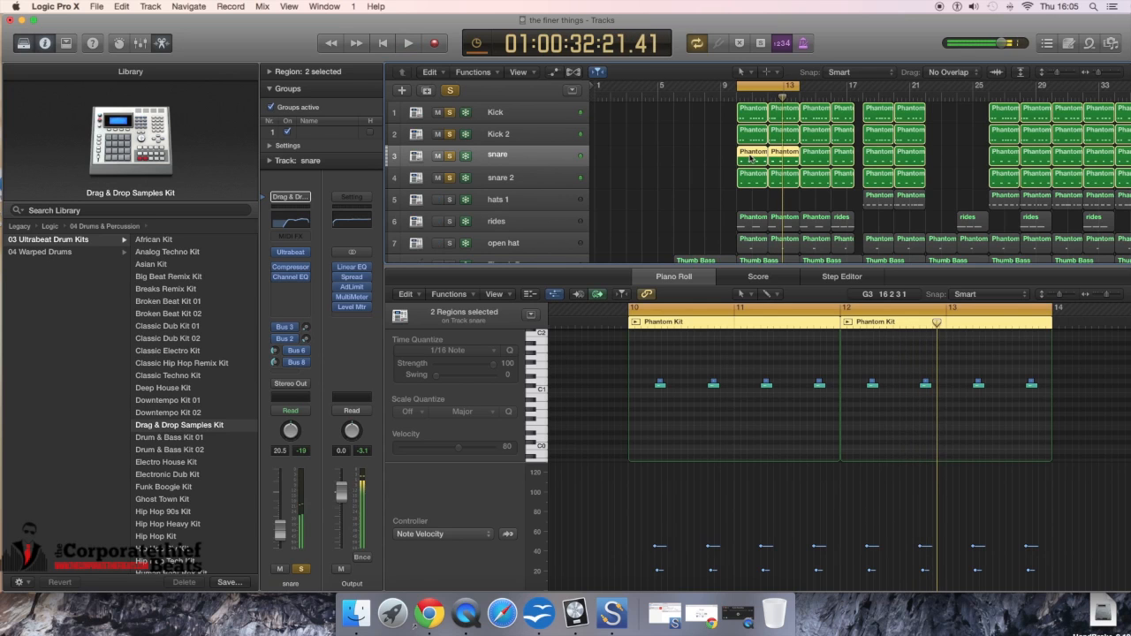
Step: Show the first regions of snare and snare 2 in the Piano Roll, and play the kicks with snare but without snare 2
left_click(747, 159)
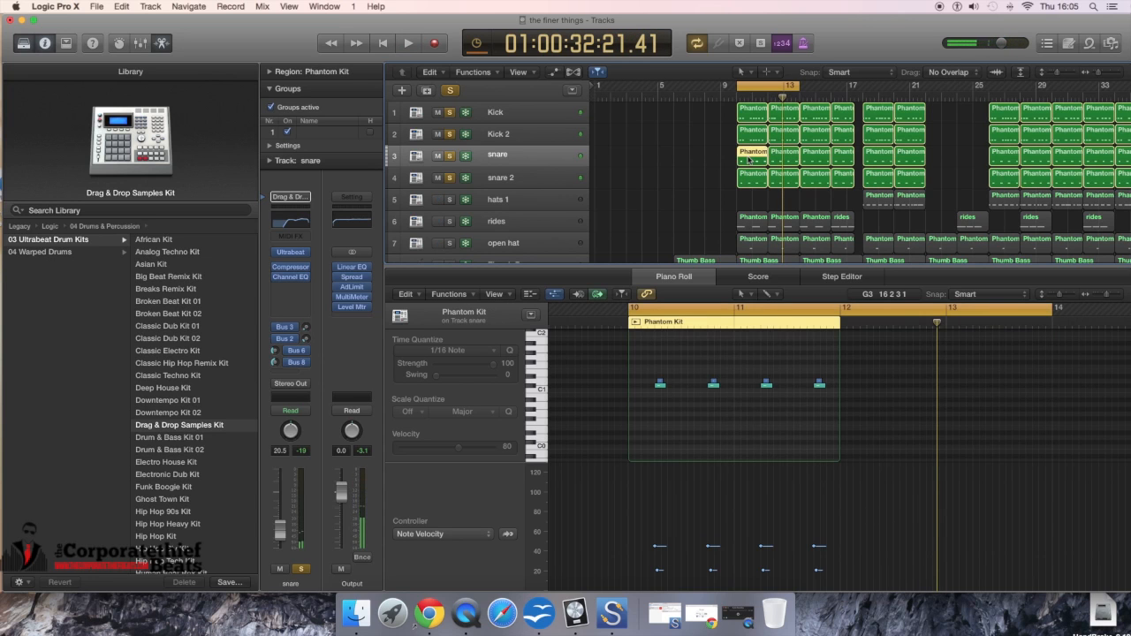
left_click(753, 181)
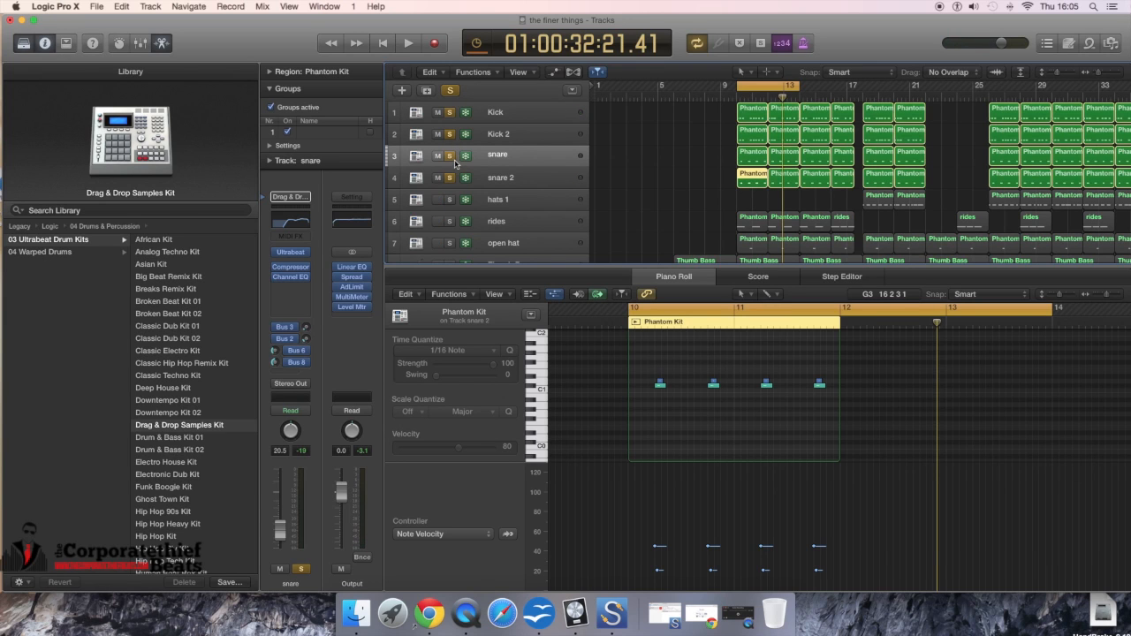
left_click(449, 178)
key("space")
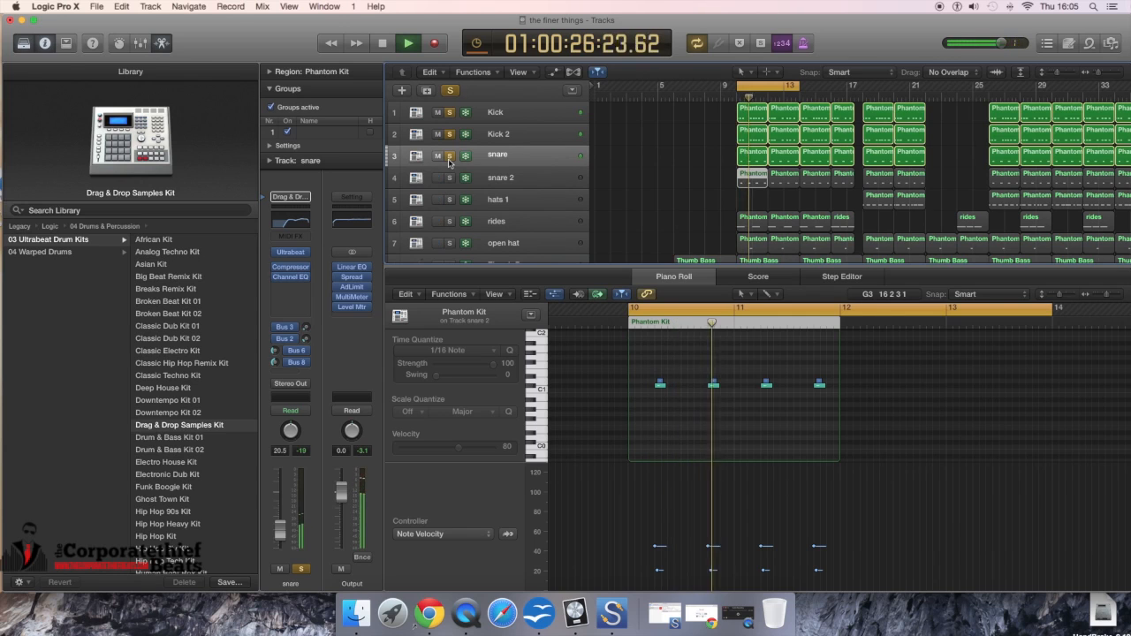
key("space")
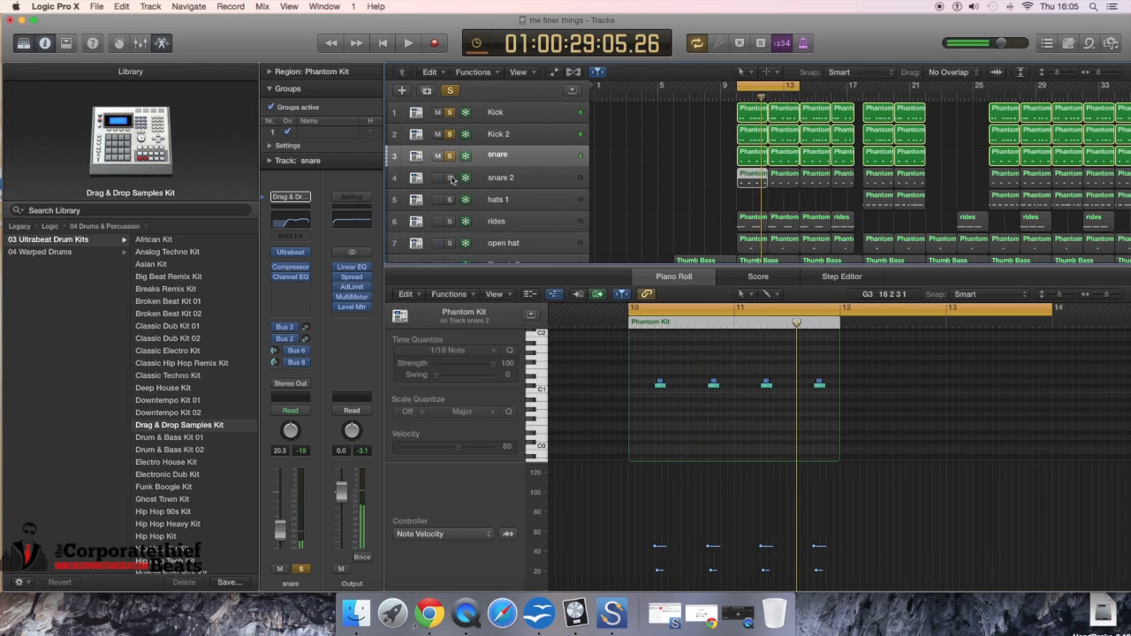
Step: Swap the solo from snare to snare 2 and play it with the kicks, ending with both snares soloed
left_click(450, 178)
left_click(451, 156)
key("space")
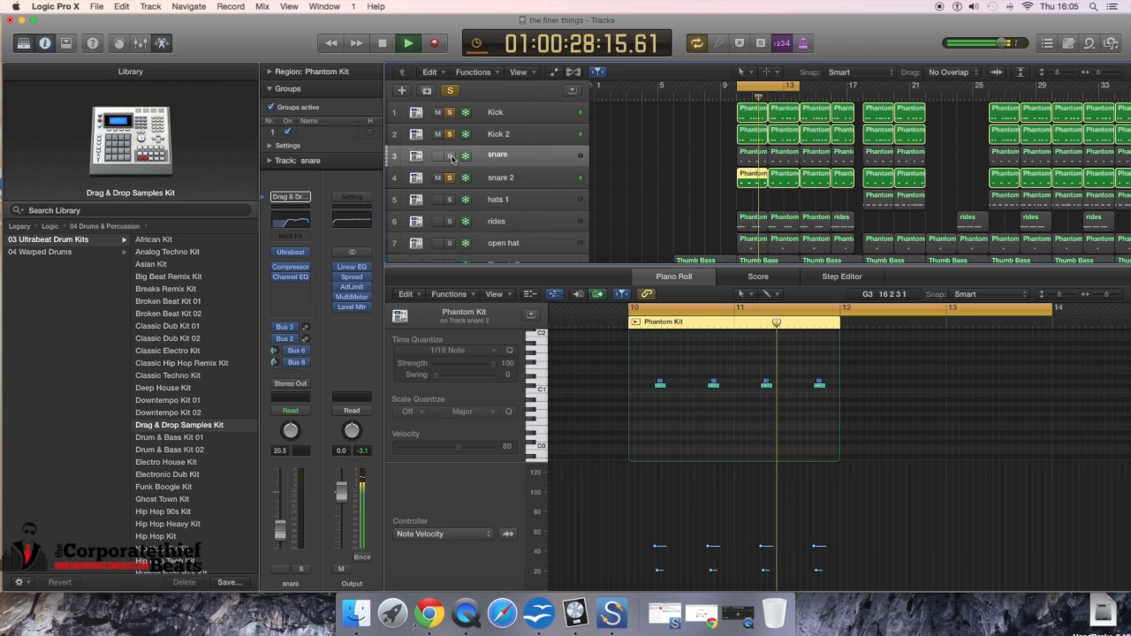
key("space")
left_click(451, 157)
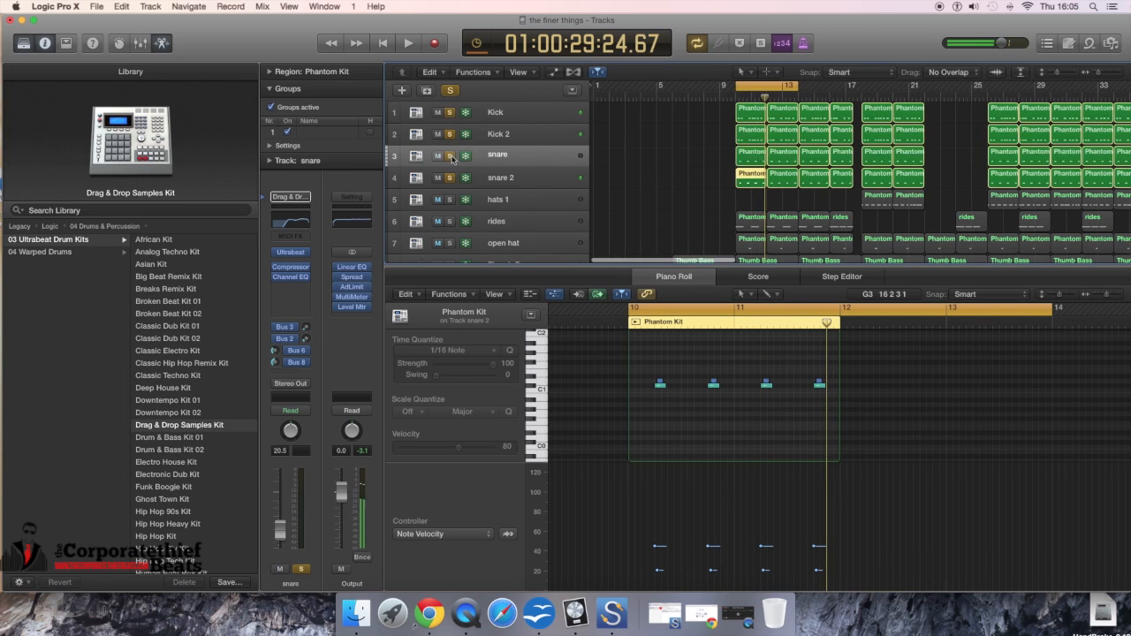
Step: Add rides and open hat to the soloed drum tracks and play them together
scroll(451, 205, "down", 1)
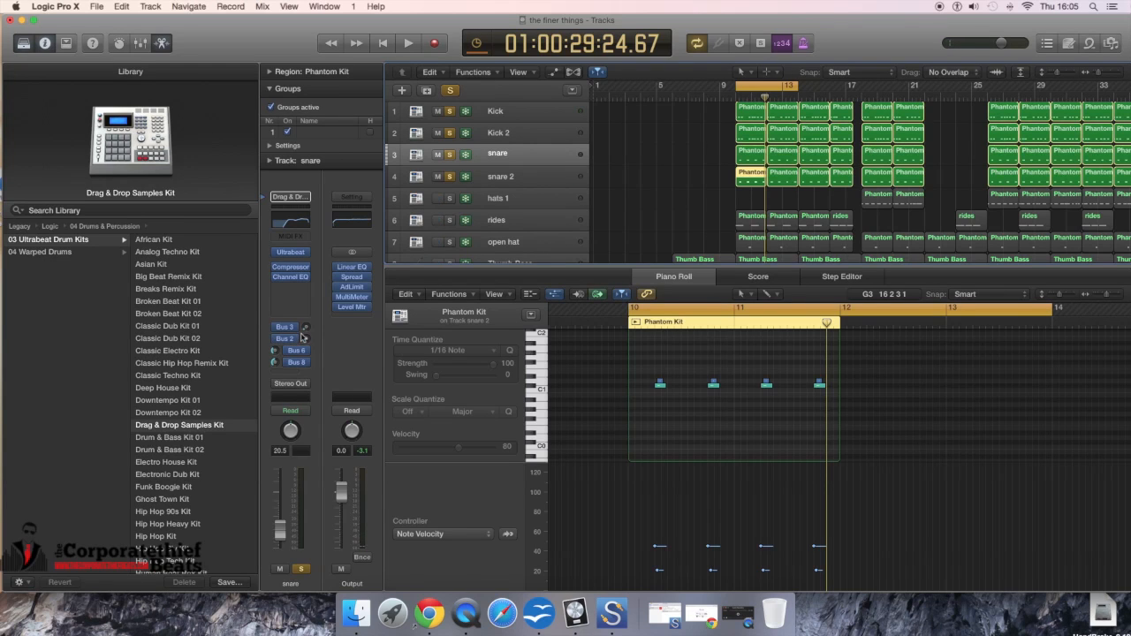
left_click(448, 220)
left_click(450, 242)
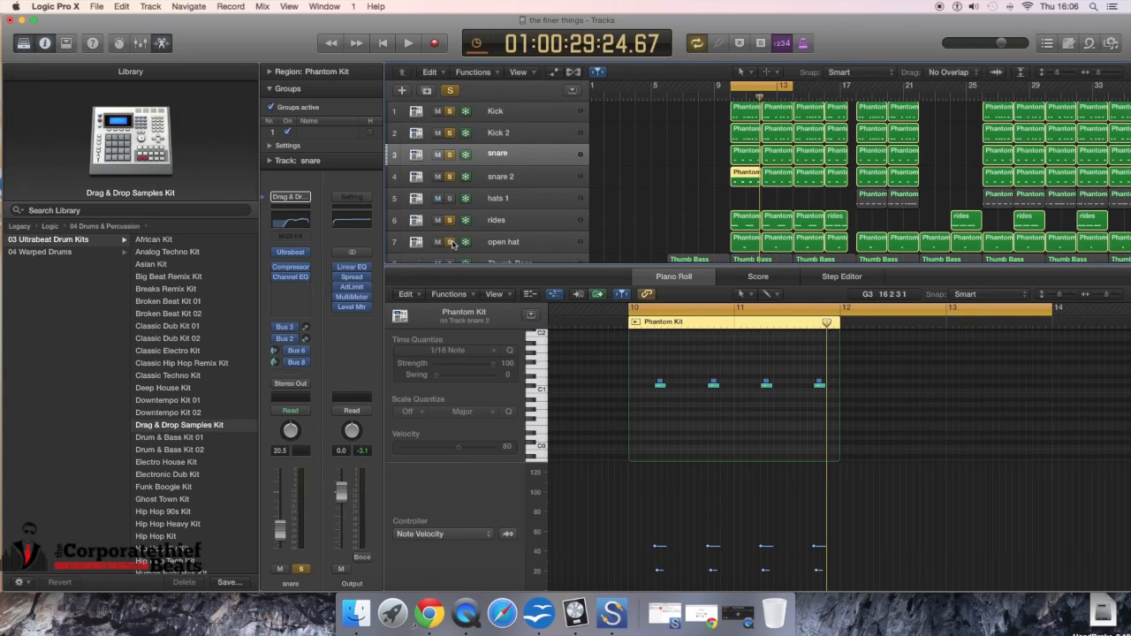
key("space")
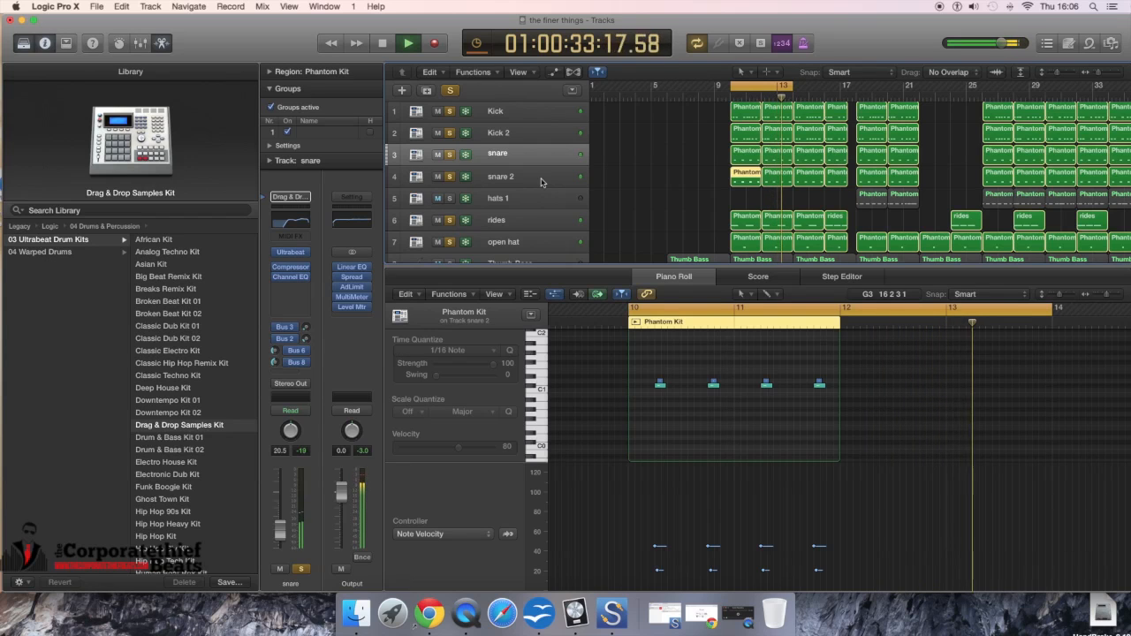
key("space")
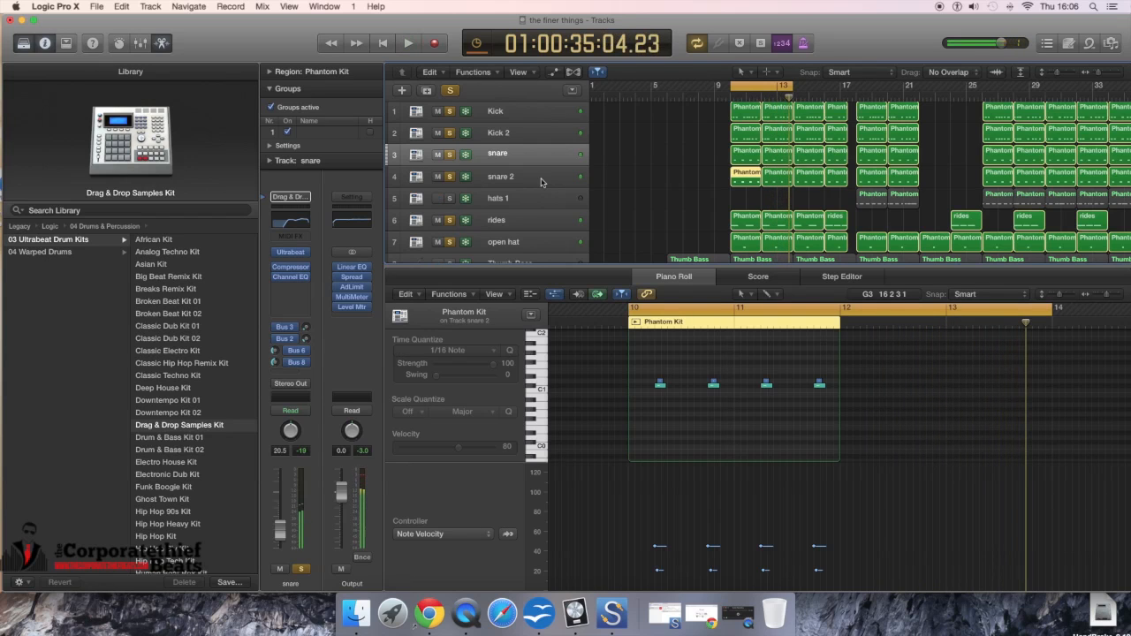
Step: Set the cycle range to bars 18 to 22, solo hats 1 as well and play the drums
left_click_drag(753, 85, 862, 84)
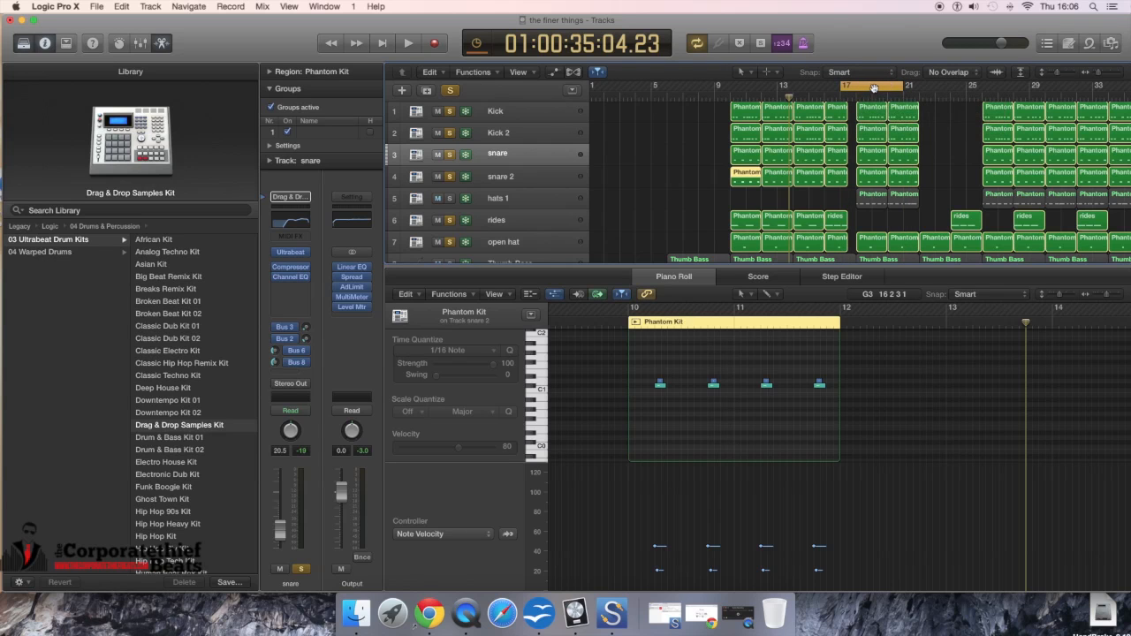
left_click_drag(902, 86, 917, 85)
left_click(449, 199)
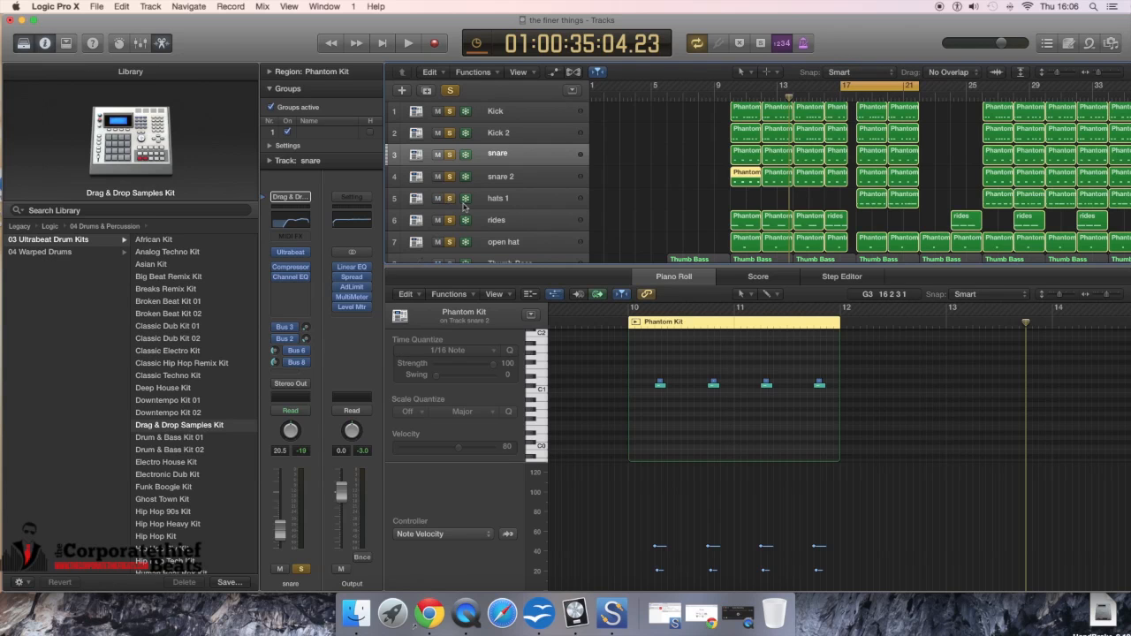
left_click_drag(844, 86, 857, 89)
key("space")
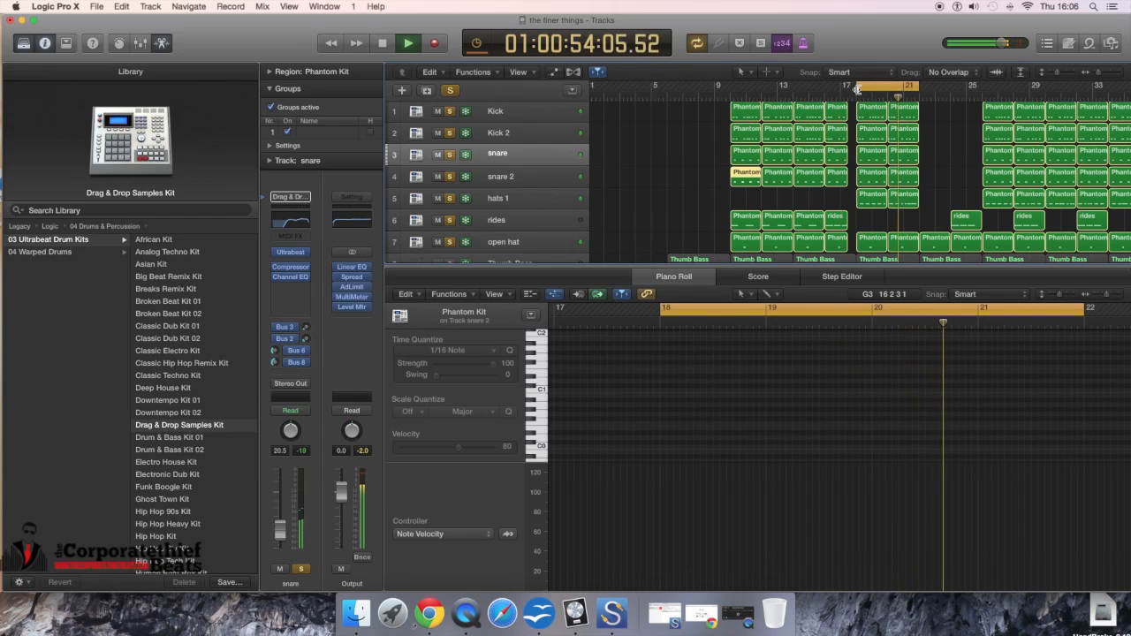
key("space")
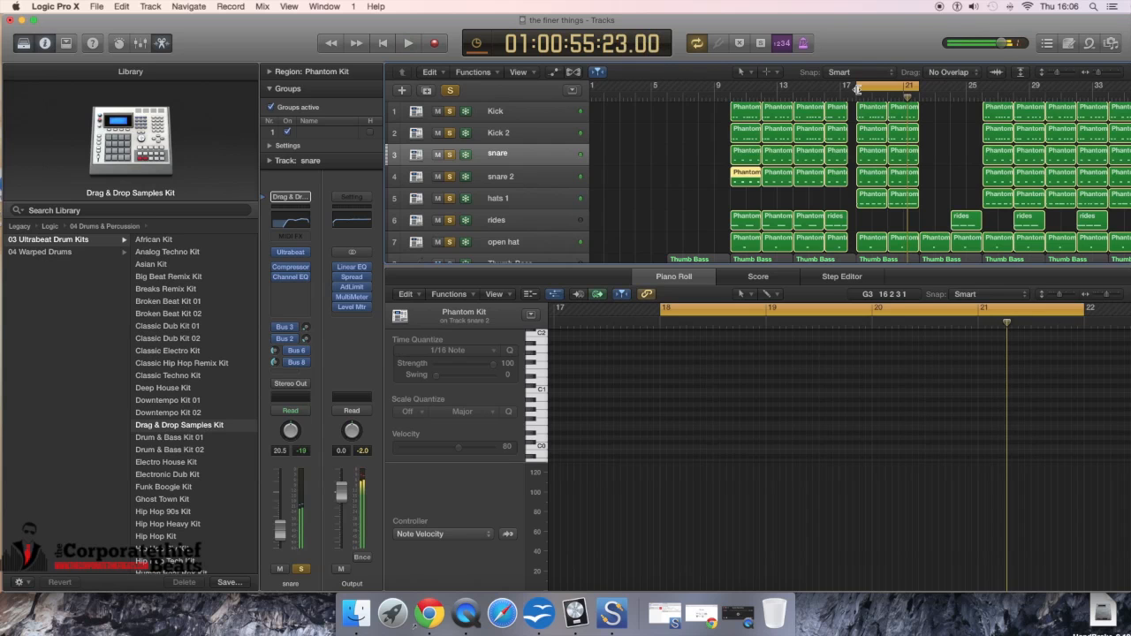
Step: Close the Piano Roll to show all tracks, and temporarily solo Thumb Bass with the drums while playing
scroll(548, 150, "down", 3)
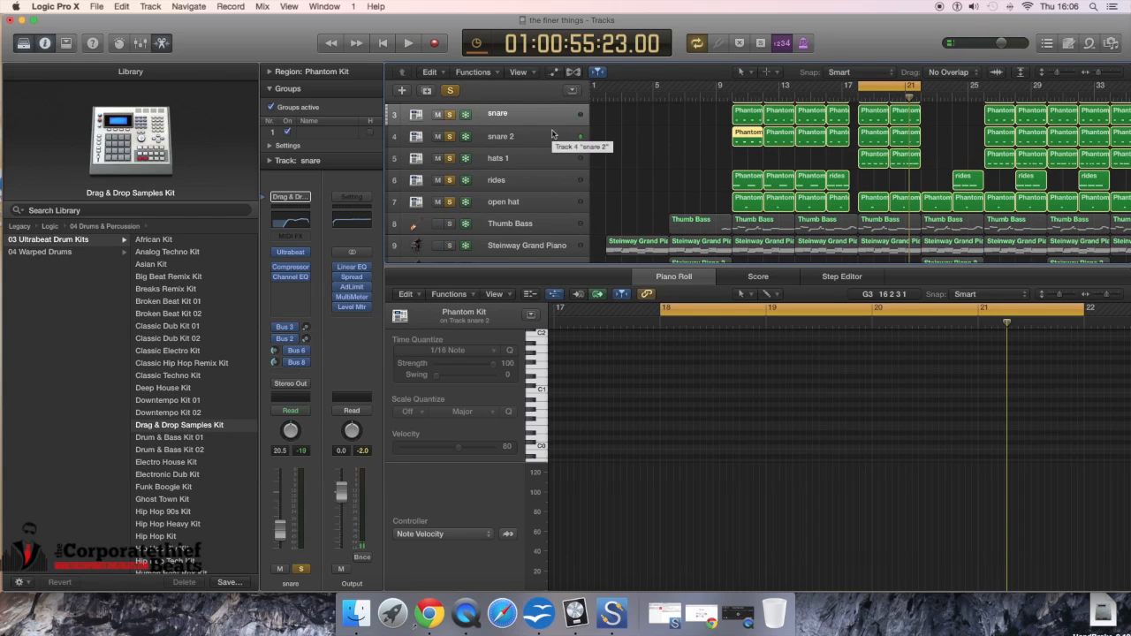
key("x")
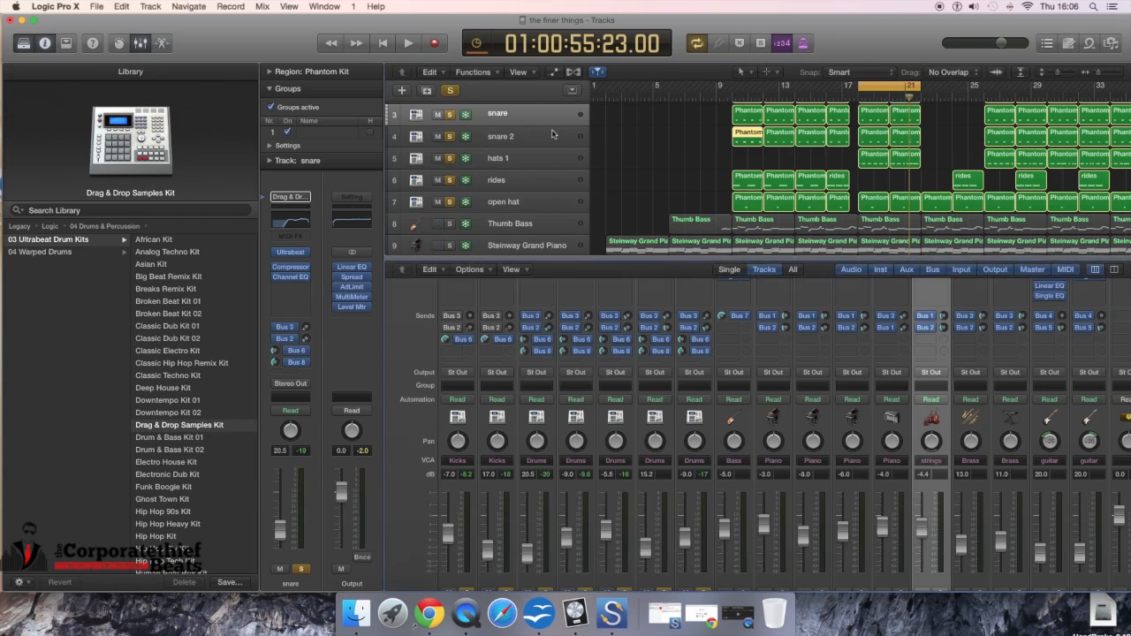
key("x")
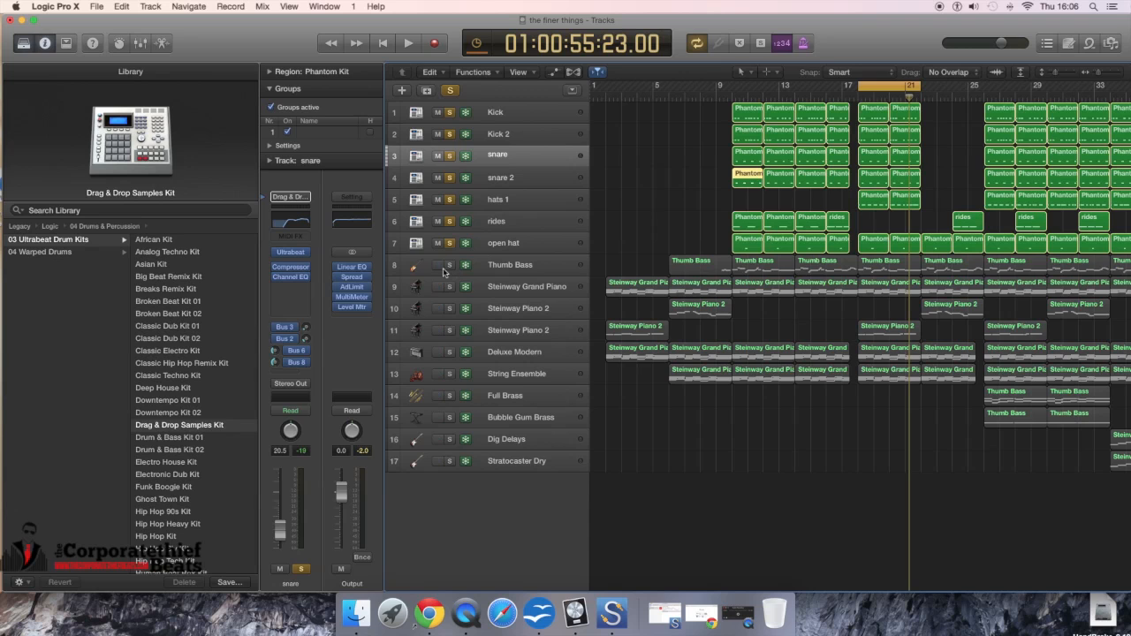
left_click(449, 265)
key("space")
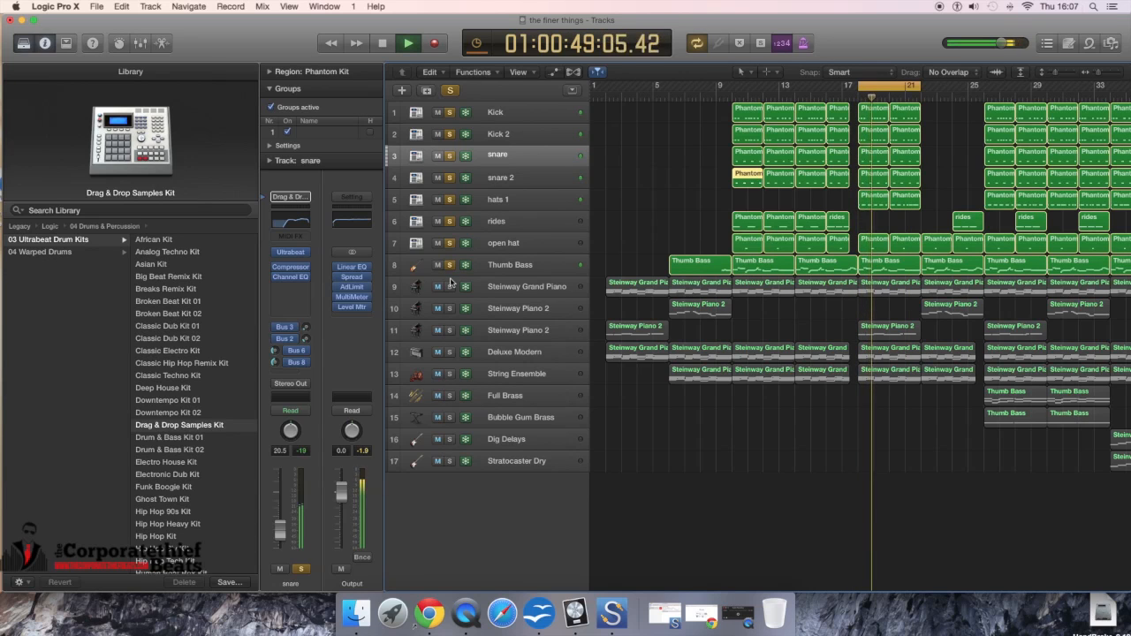
key("space")
left_click(448, 265)
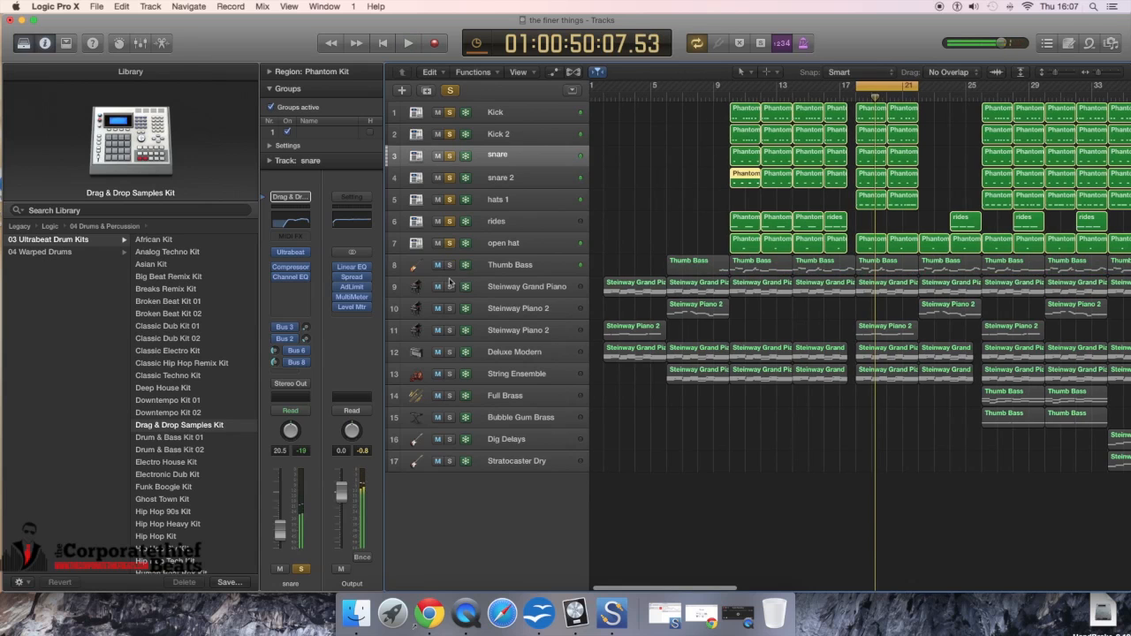
Step: Clear all solos, extend the cycle start back to bar 16 and play the full arrangement
left_click(449, 91)
left_click_drag(857, 91, 825, 88)
key("space")
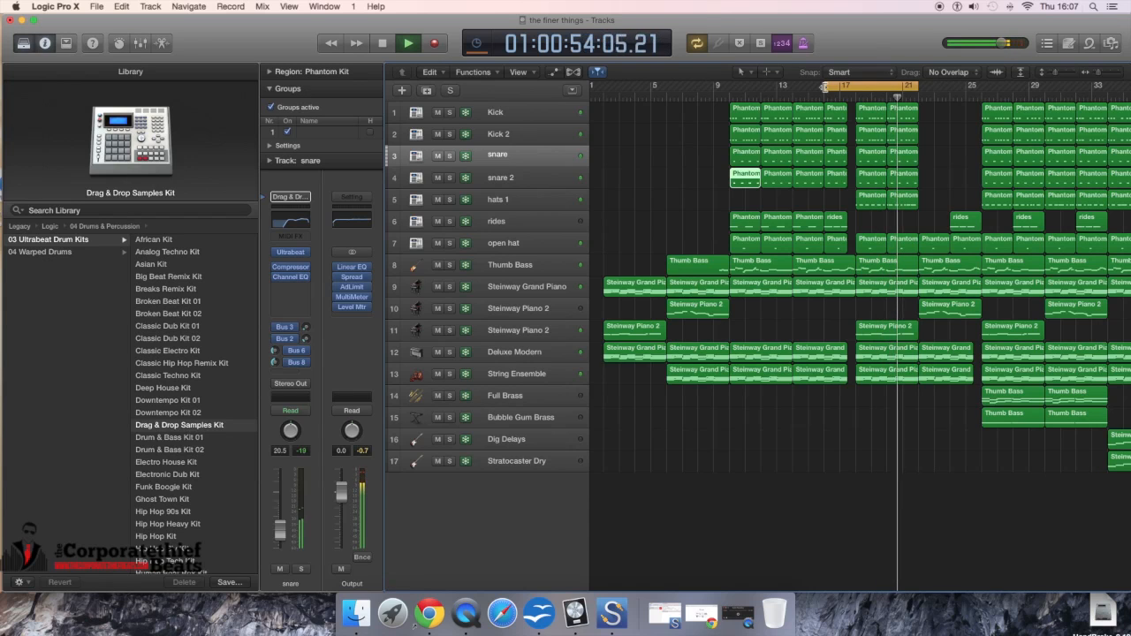
key("space")
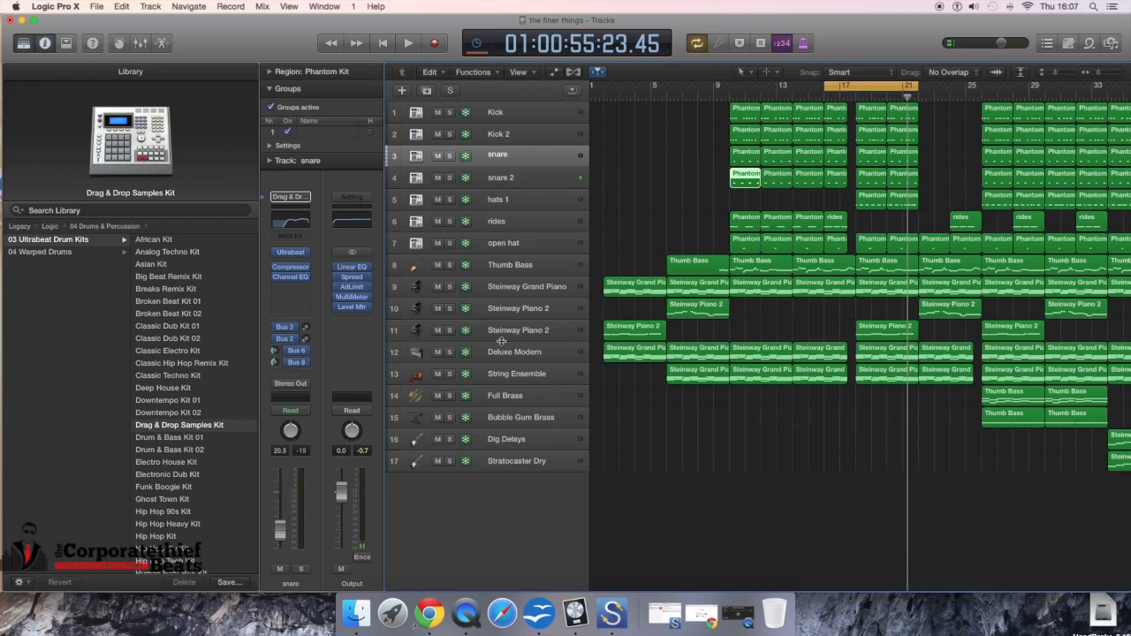
Step: Solo Steinway Piano 2 on track 11, shorten the cycle range to bars 18 to 22 and play the part
left_click(450, 331)
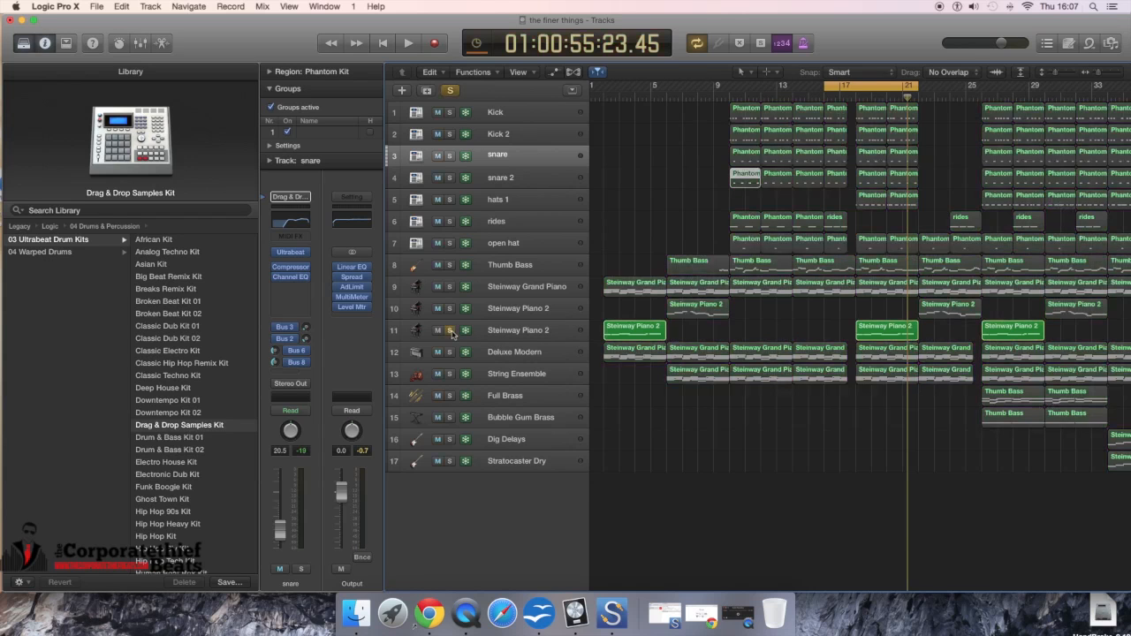
left_click_drag(826, 89, 856, 89)
key("space")
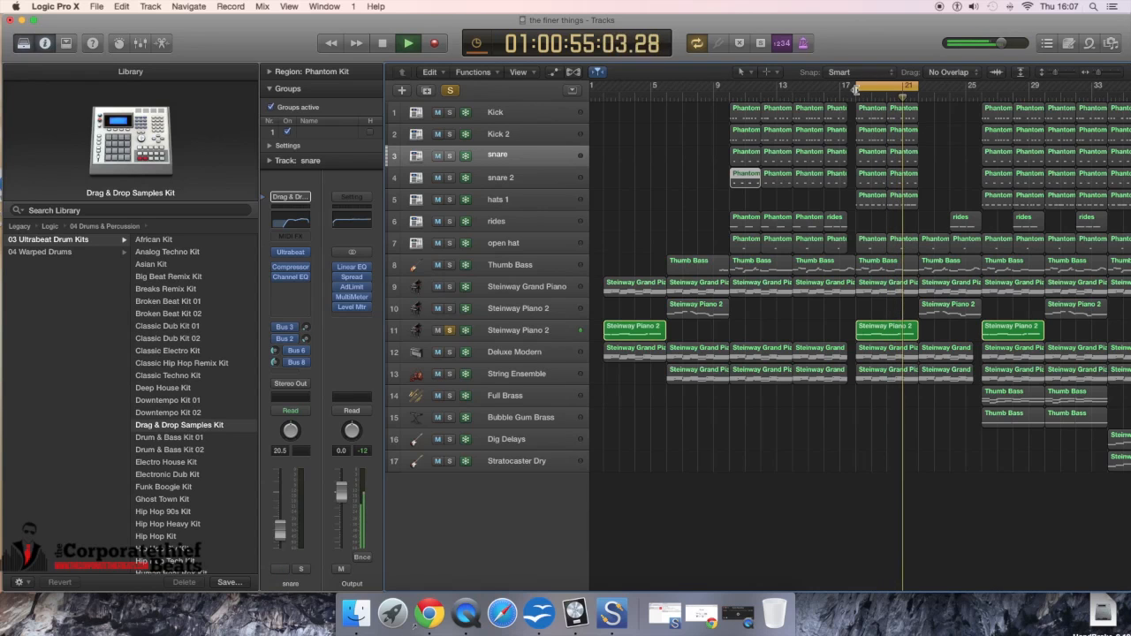
key("space")
Step: Move the cycle range to bars 22 to 26, solo Steinway Piano 2 on track 10 and play its melody
left_click_drag(900, 89, 963, 93)
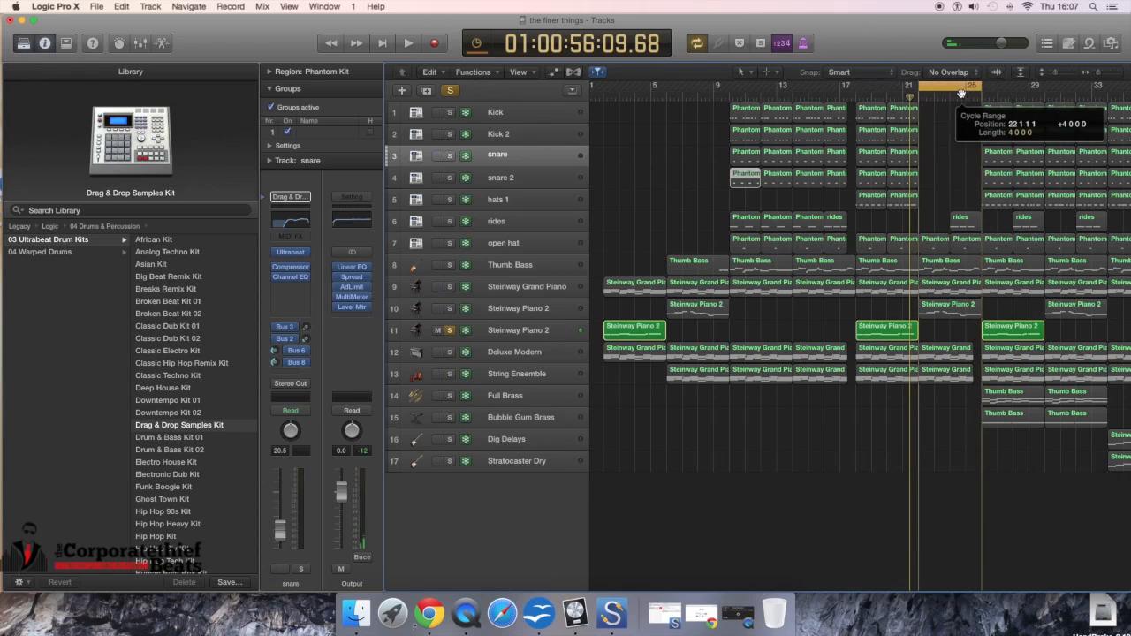
left_click(450, 308)
key("space")
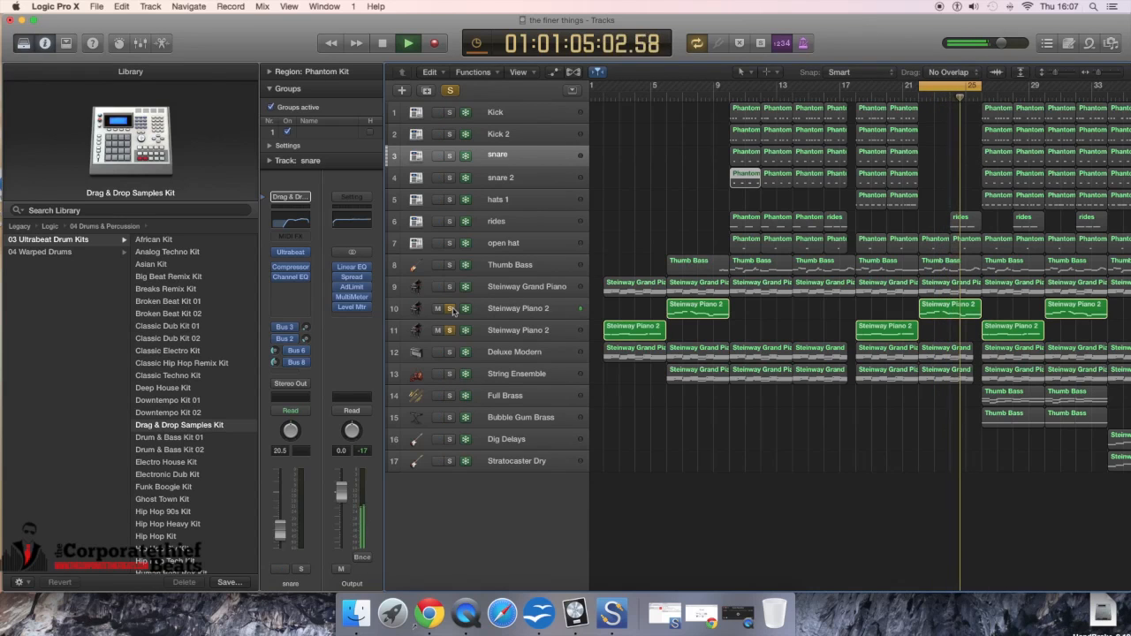
key("space")
Step: Unsolo both Steinway Piano 2 tracks and play bars 22 to 26 with the full arrangement
left_click(451, 311)
left_click(450, 330)
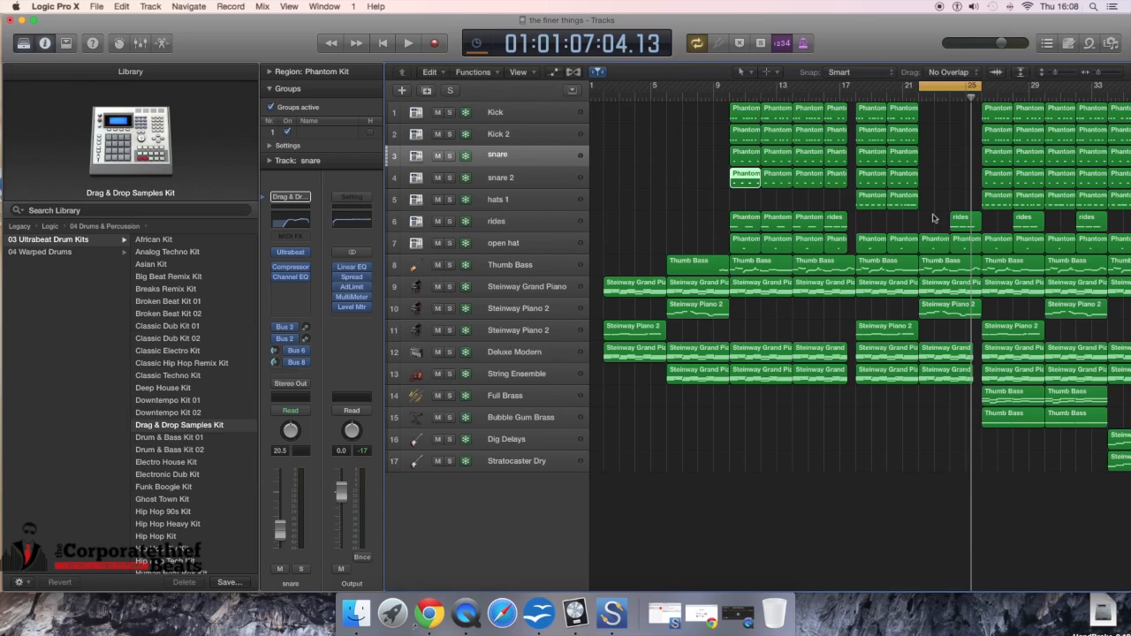
mouse_move(980, 87)
left_mouse_down()
mouse_move(1044, 89)
mouse_move(974, 85)
left_mouse_up()
key("space")
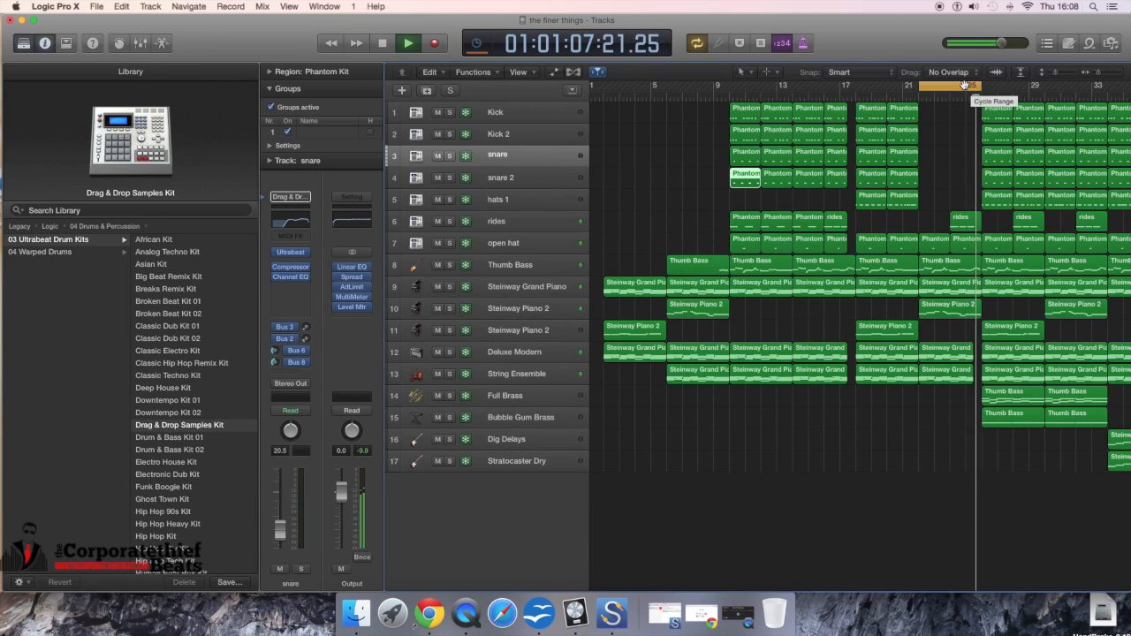
key("space")
Step: Set the cycle range to bars 26 to 34, covering the Full Brass and Bubble Gum Brass regions
left_click_drag(964, 84, 1011, 90)
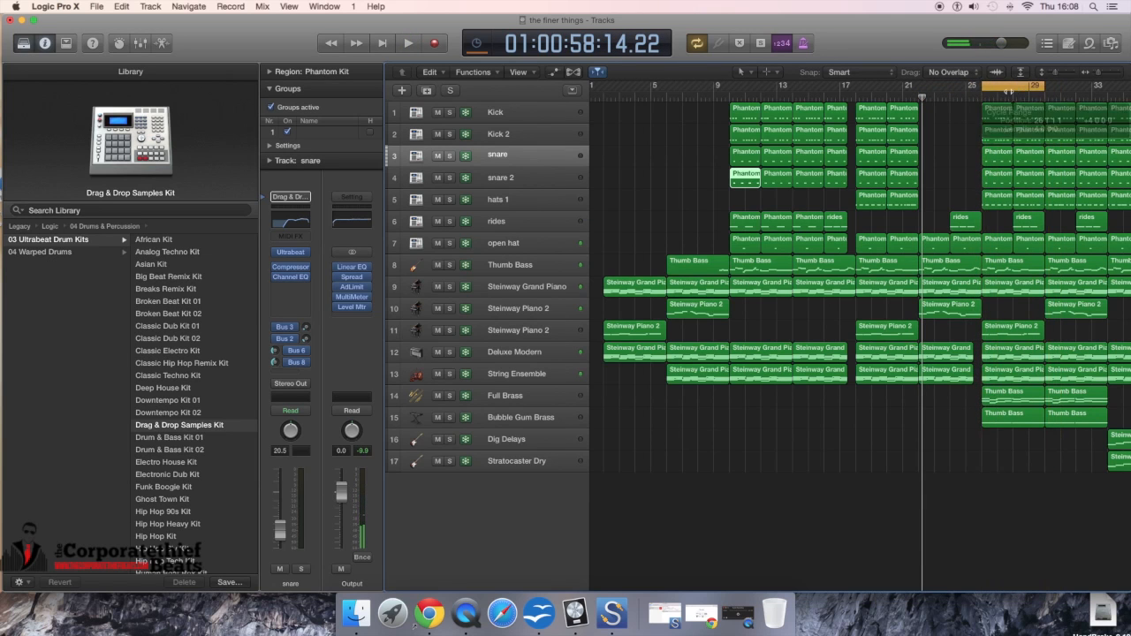
scroll(1010, 89, "right", 10)
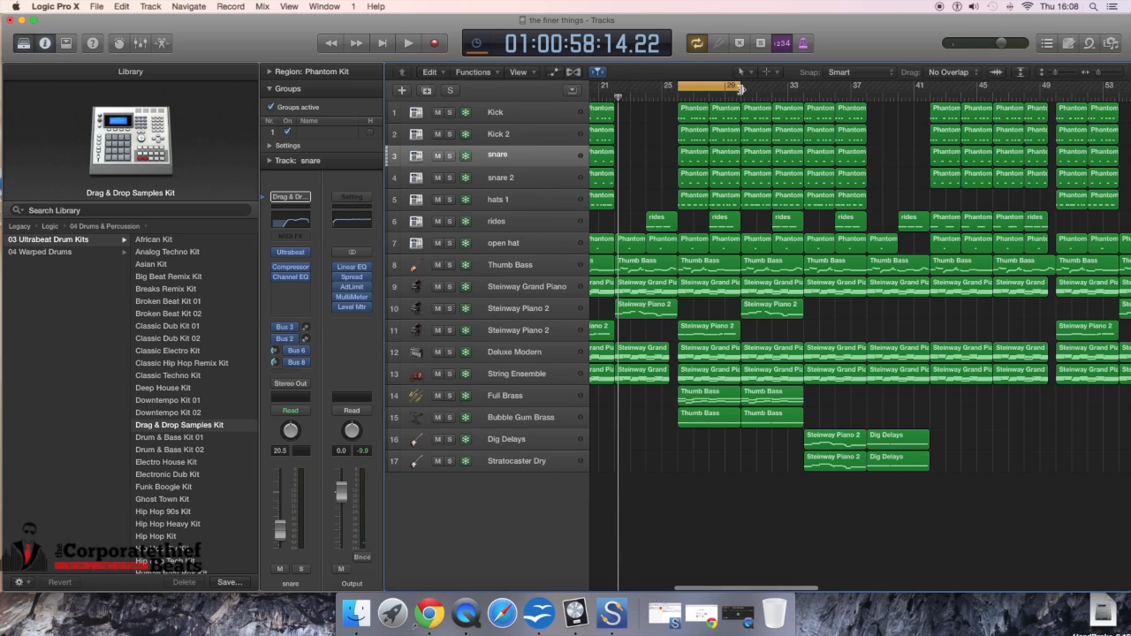
left_click_drag(738, 88, 803, 90)
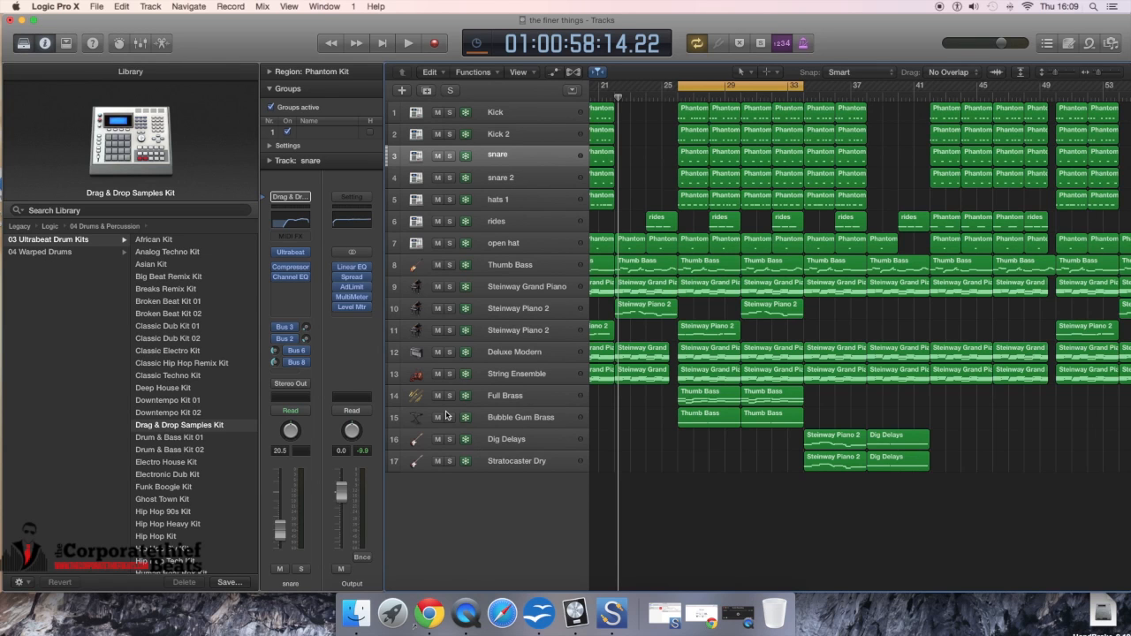
Step: Solo the Full Brass and Bubble Gum Brass tracks and play the brass layers over bars 26 to 34
left_click(448, 418)
left_click(451, 396)
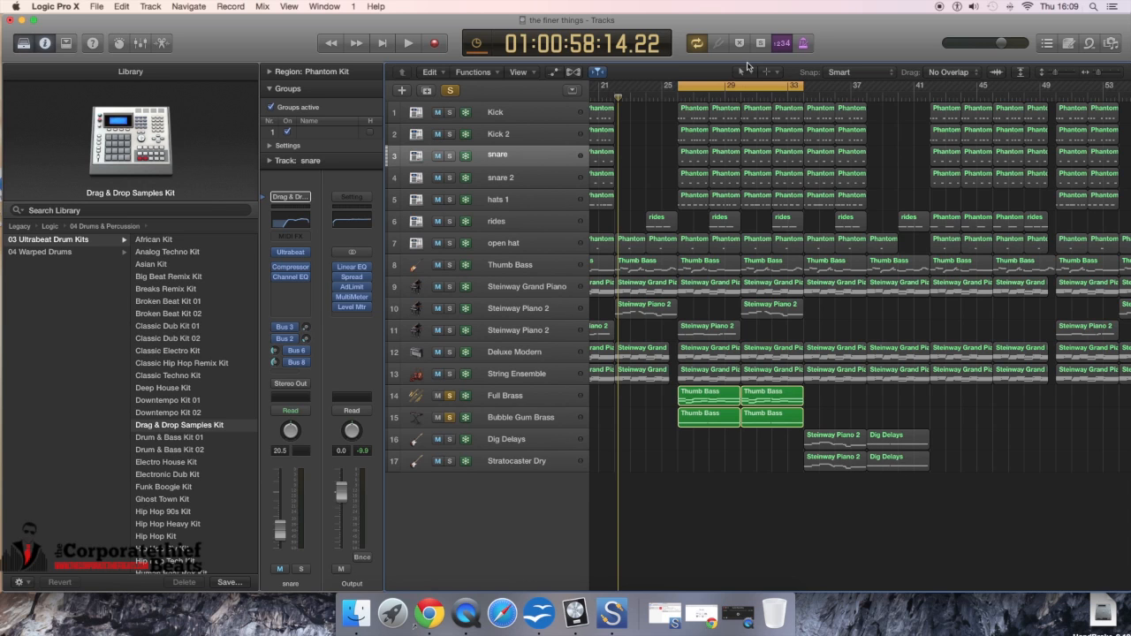
key("space")
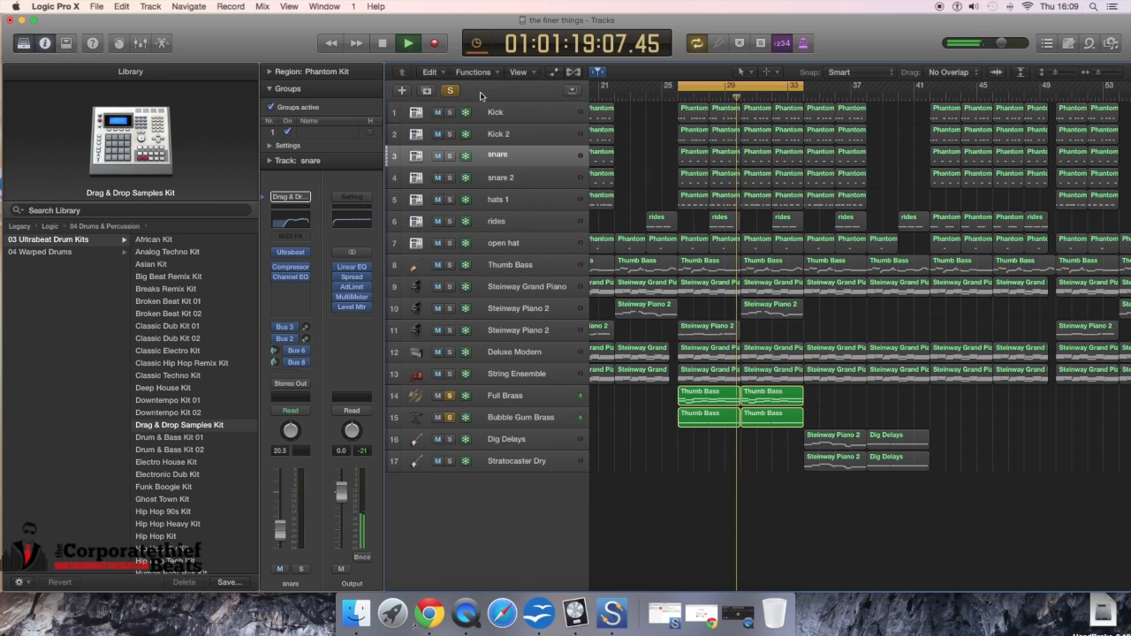
key("space")
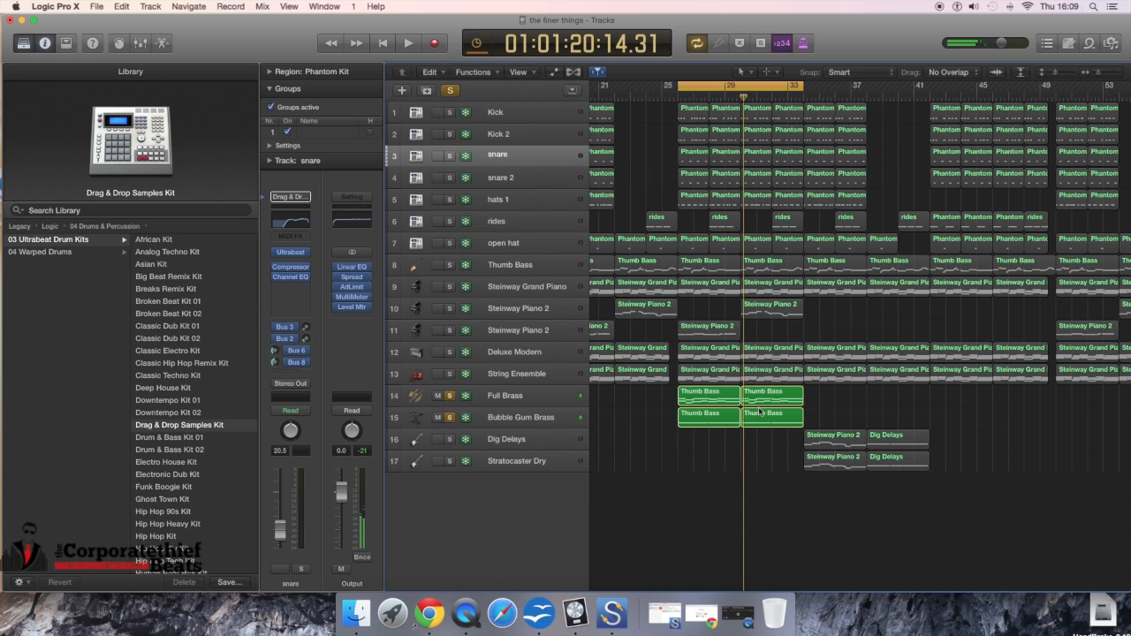
Step: Examine the notes of the first Full Brass region in the Piano Roll, and return to the full track view
double_click(723, 402)
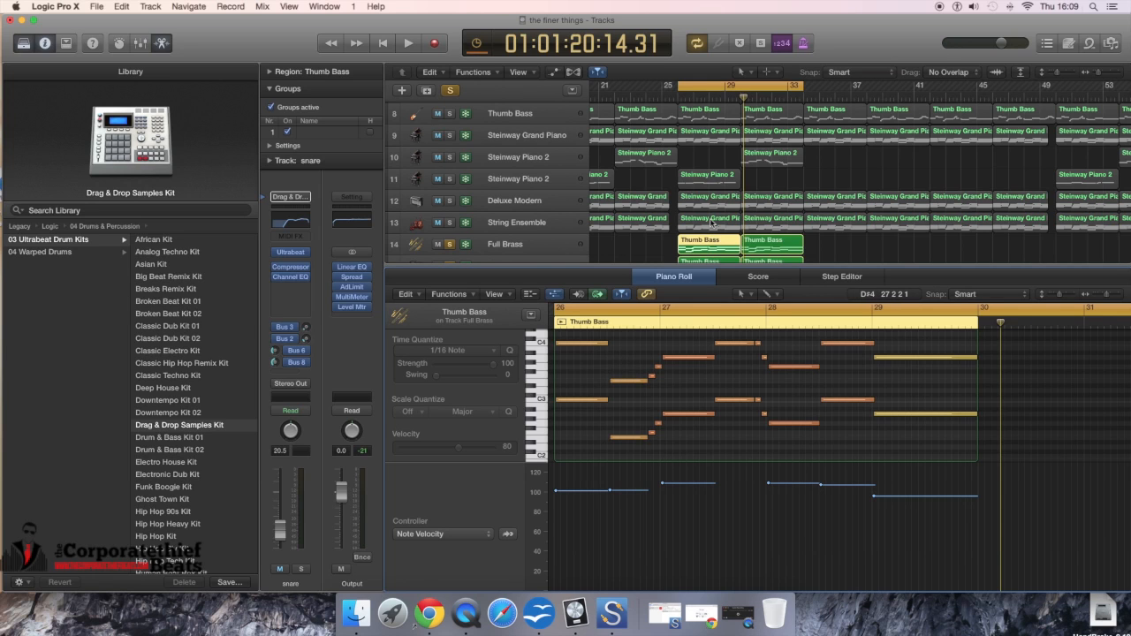
scroll(670, 418, "up", 3)
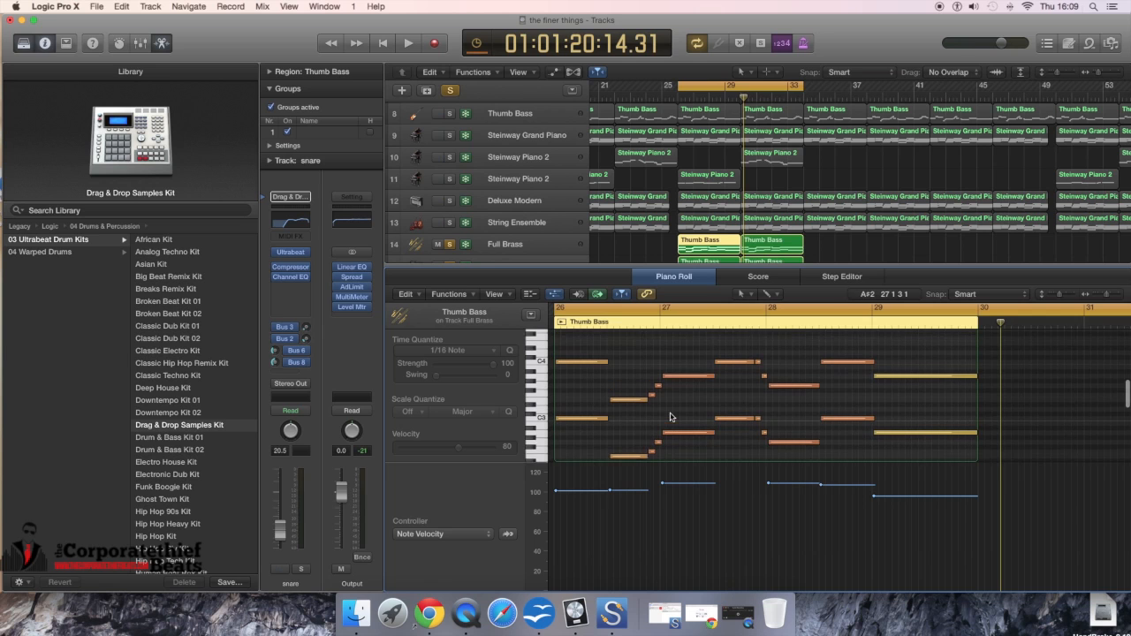
key("x")
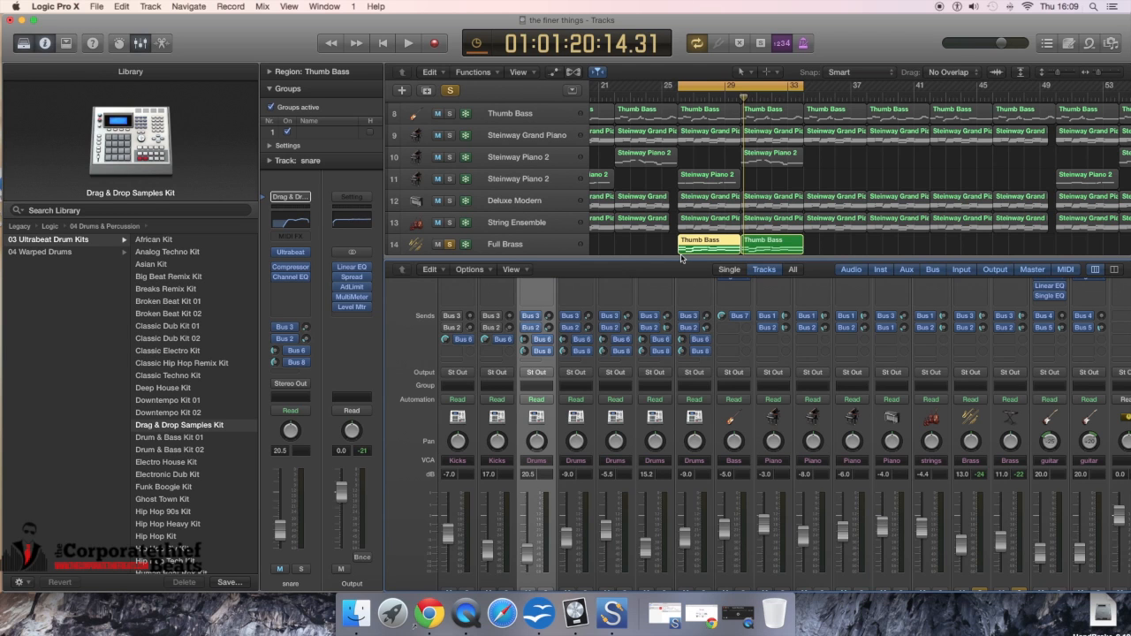
key("x")
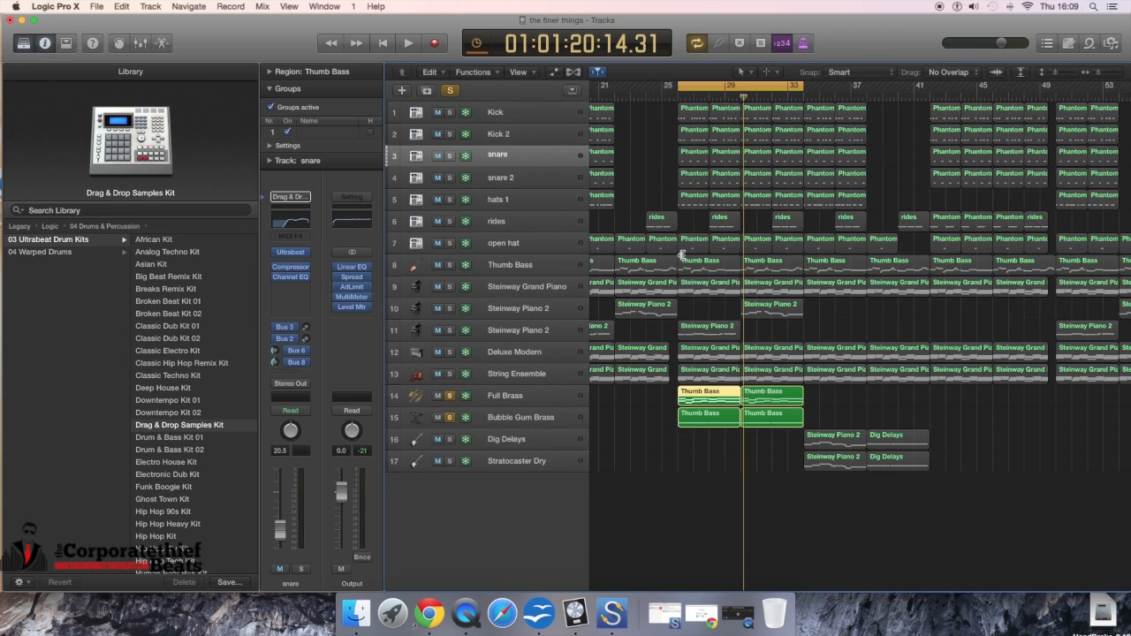
Step: Play each brass layer on its own, first Bubble Gum Brass and then Full Brass
left_click(450, 397)
key("space")
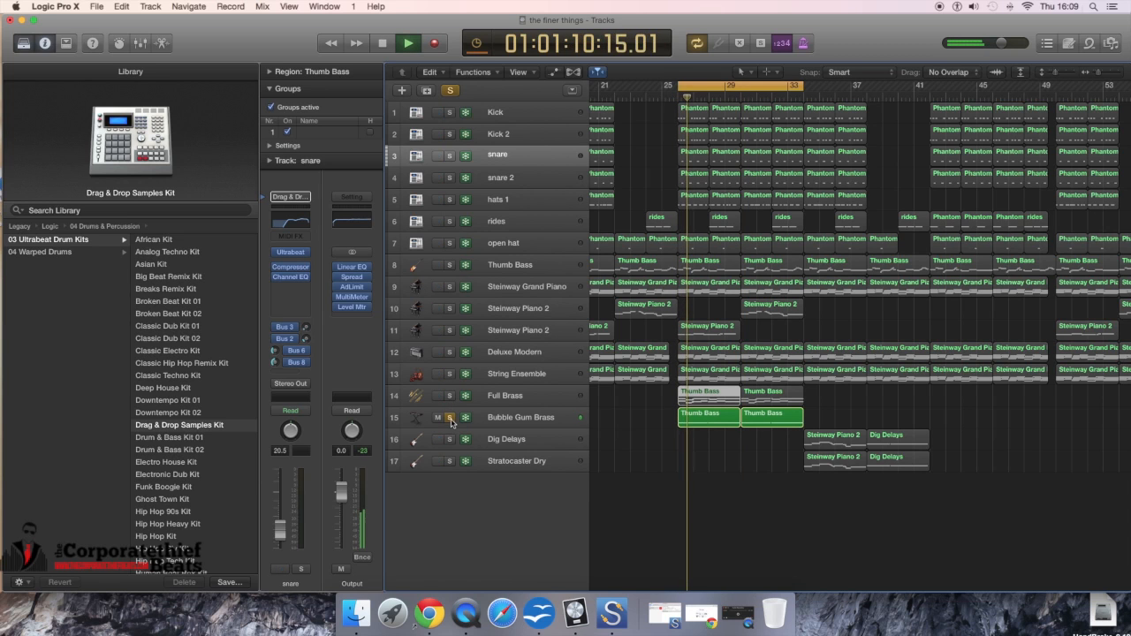
left_click(450, 396)
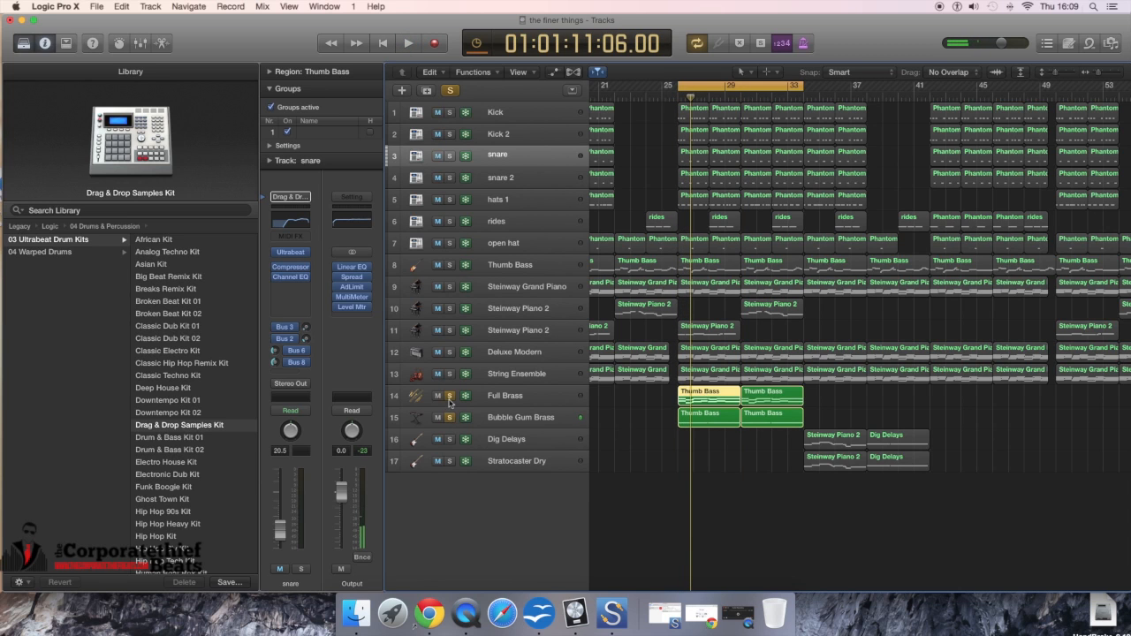
left_click(449, 419)
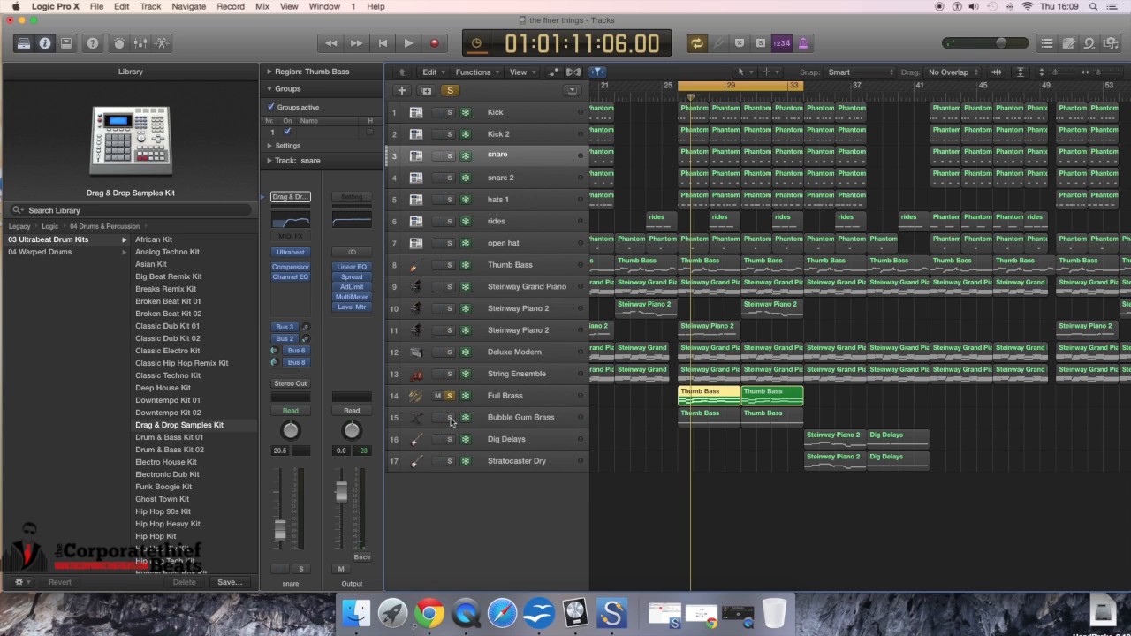
key("space")
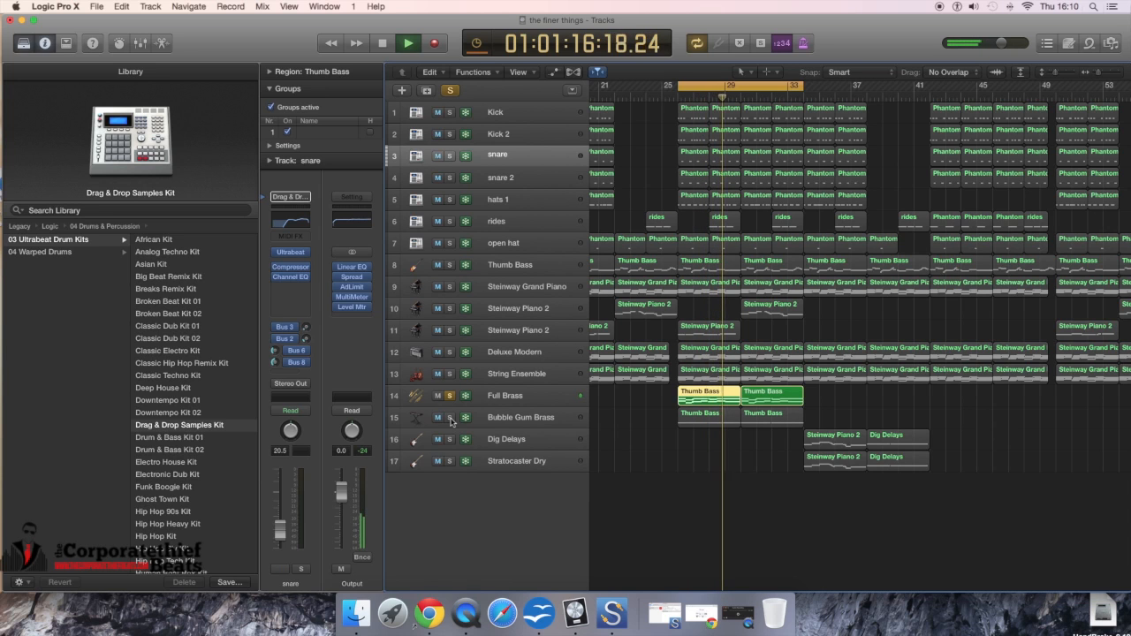
key("space")
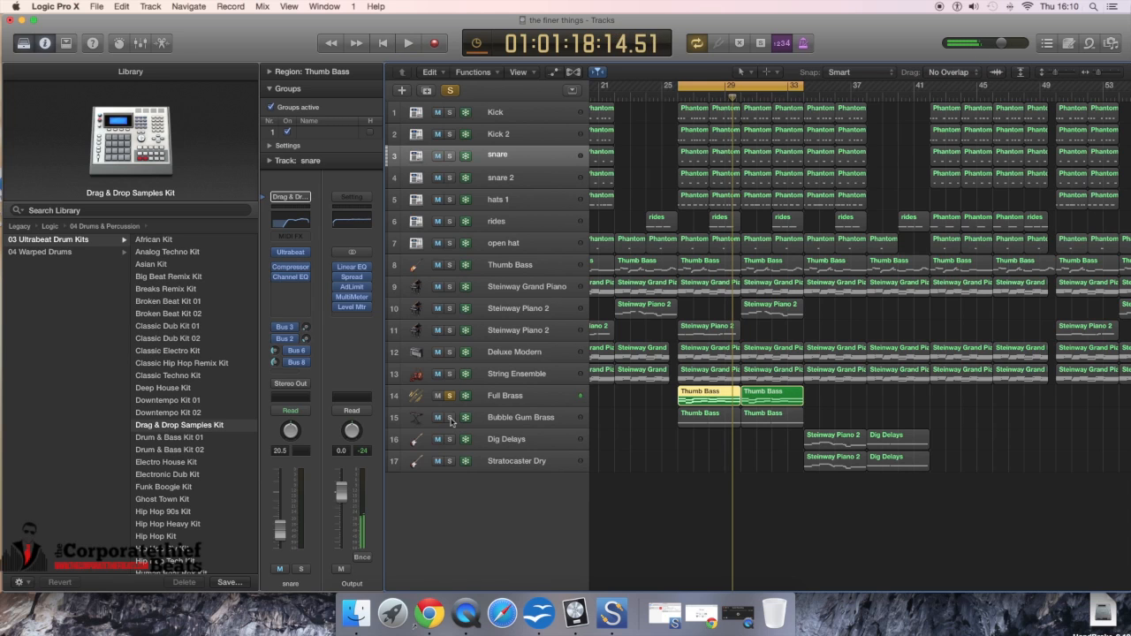
Step: Clear the solos on the brass and guitar tracks and play bars 26 to 34 with the full arrangement
left_click(449, 418)
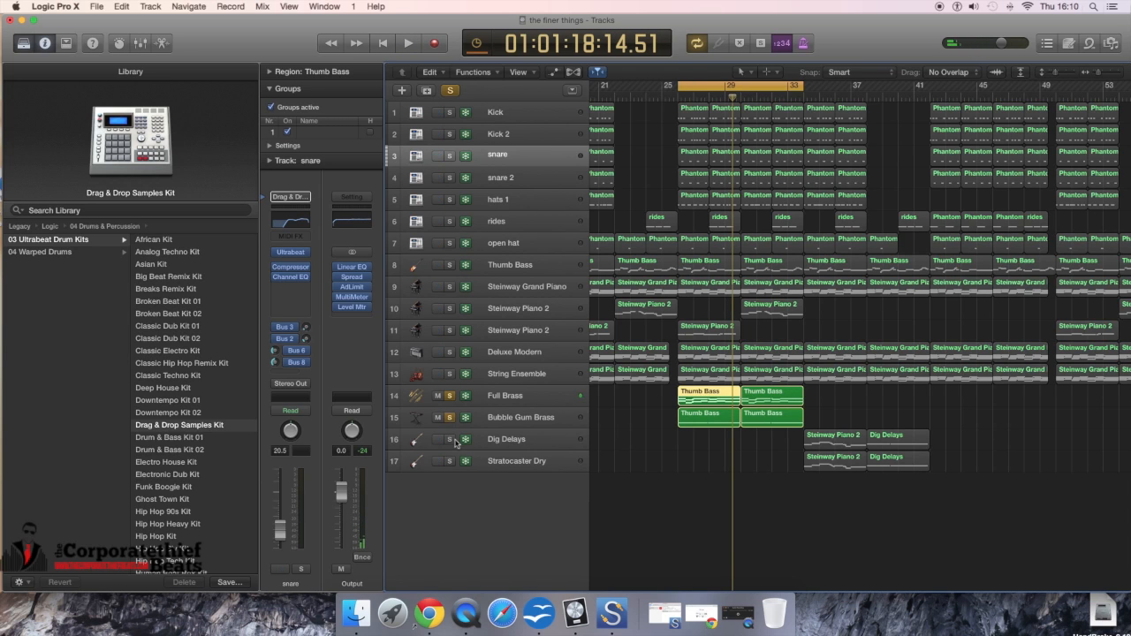
left_click(452, 439)
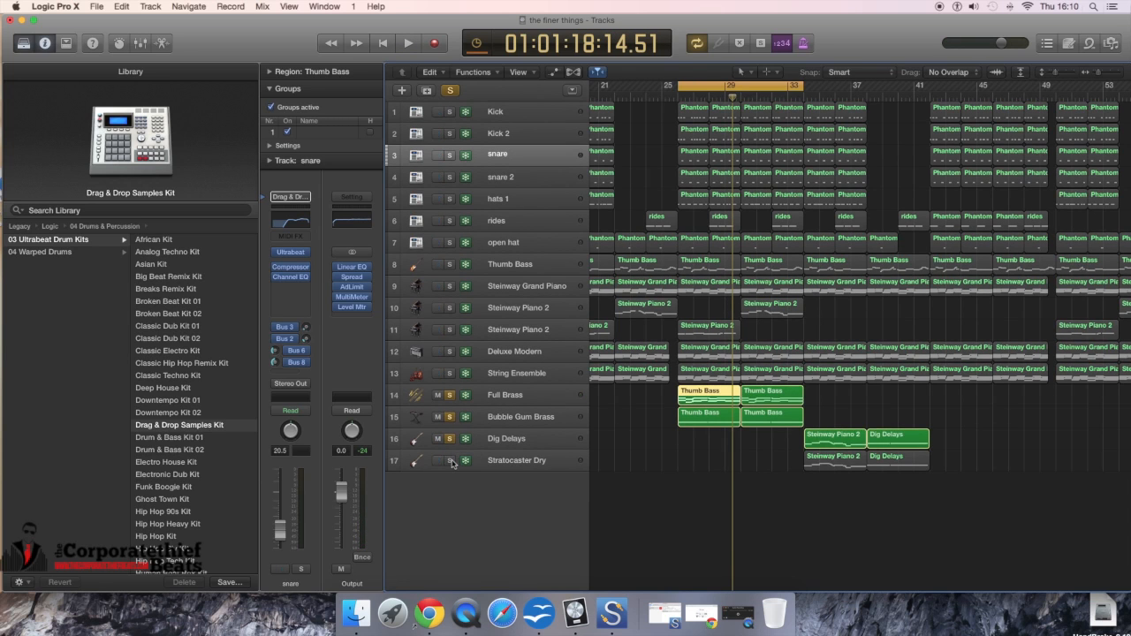
left_click(450, 461)
left_click(450, 460)
left_click(451, 439)
left_click(451, 417)
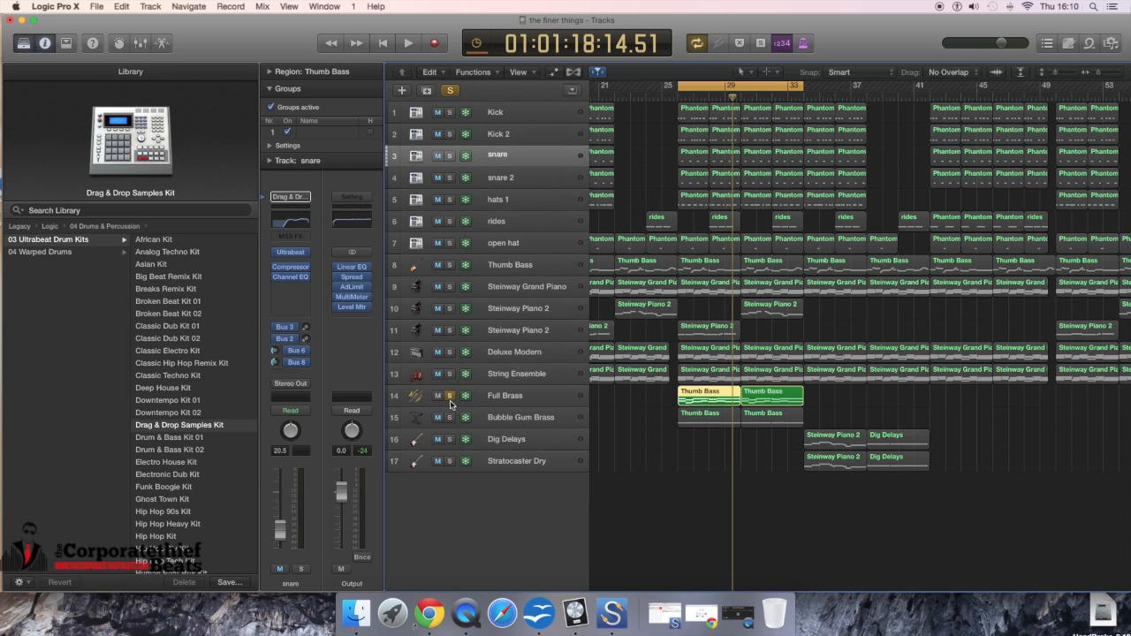
left_click(452, 388)
left_click(450, 395)
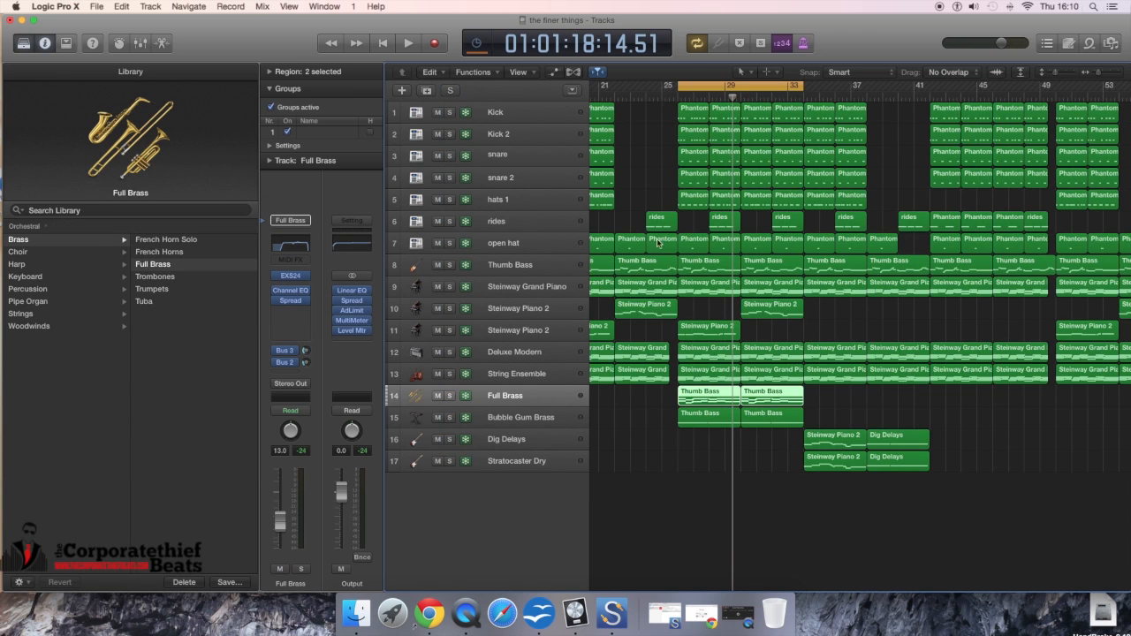
key("space")
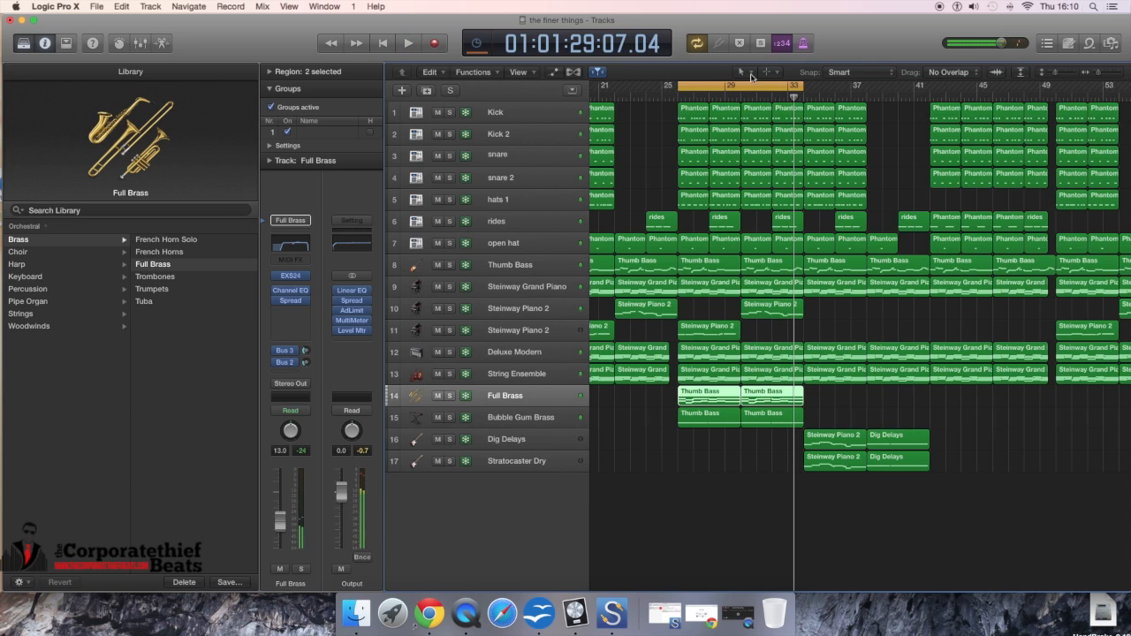
Step: Move the cycle range to bars 34 to 42, solo Dig Delays and Stratocaster Dry, and play the guitar part
left_click_drag(798, 83, 924, 83)
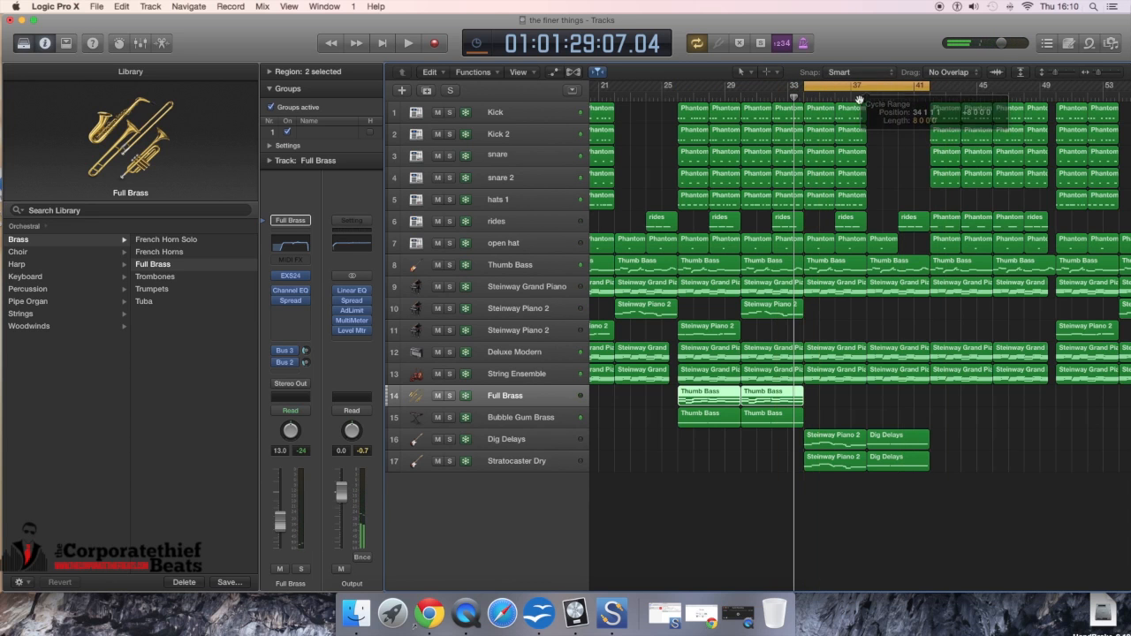
left_click(450, 443)
left_click(450, 465)
left_click(451, 465)
key("space")
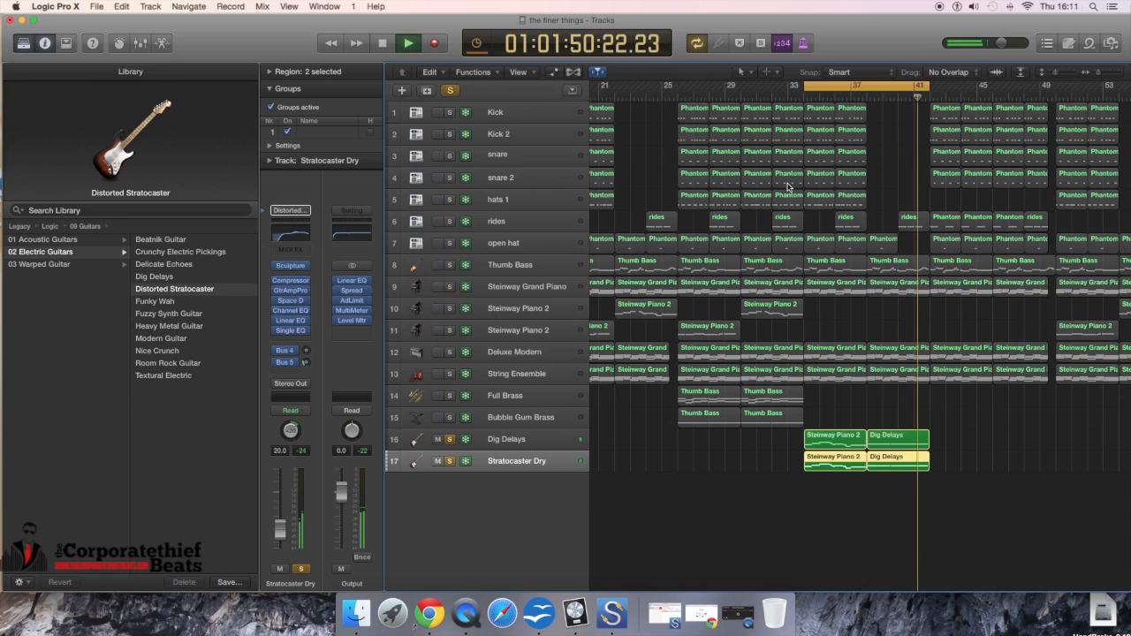
key("space")
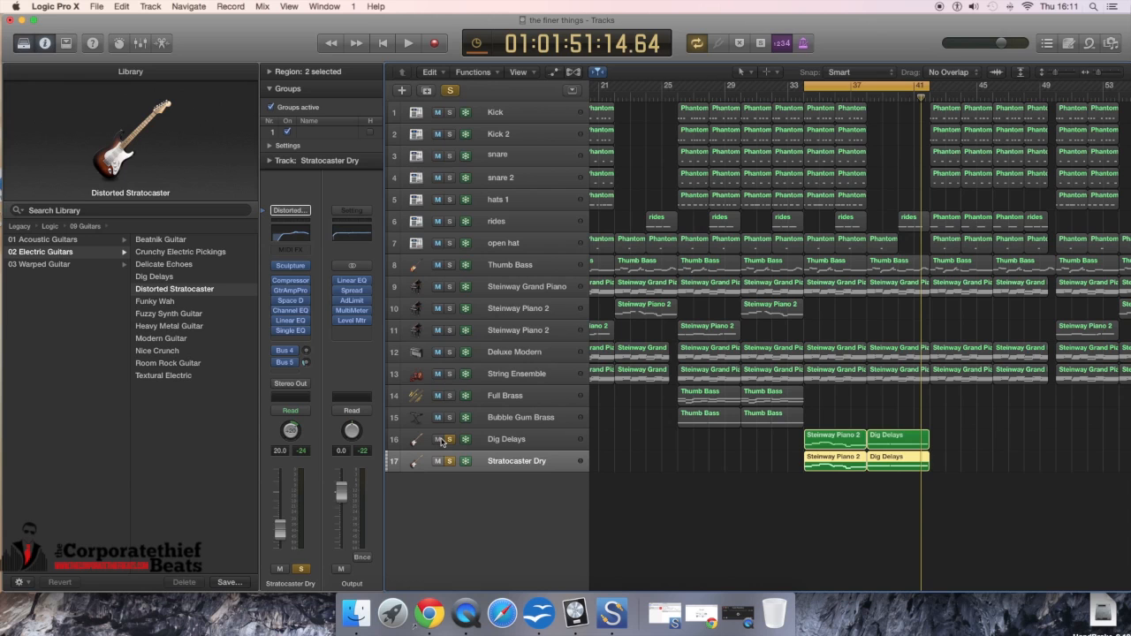
Step: Unsolo both guitar tracks, play the section with the full arrangement, and turn off cycling so playback continues past bar 42
left_click(448, 440)
left_click(450, 461)
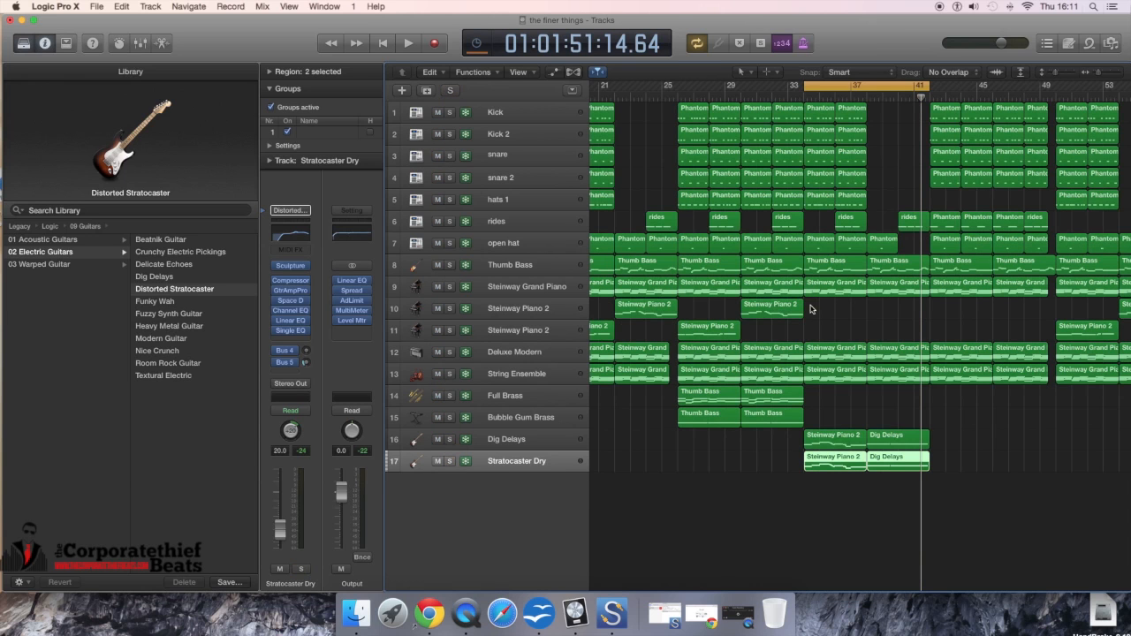
key("space")
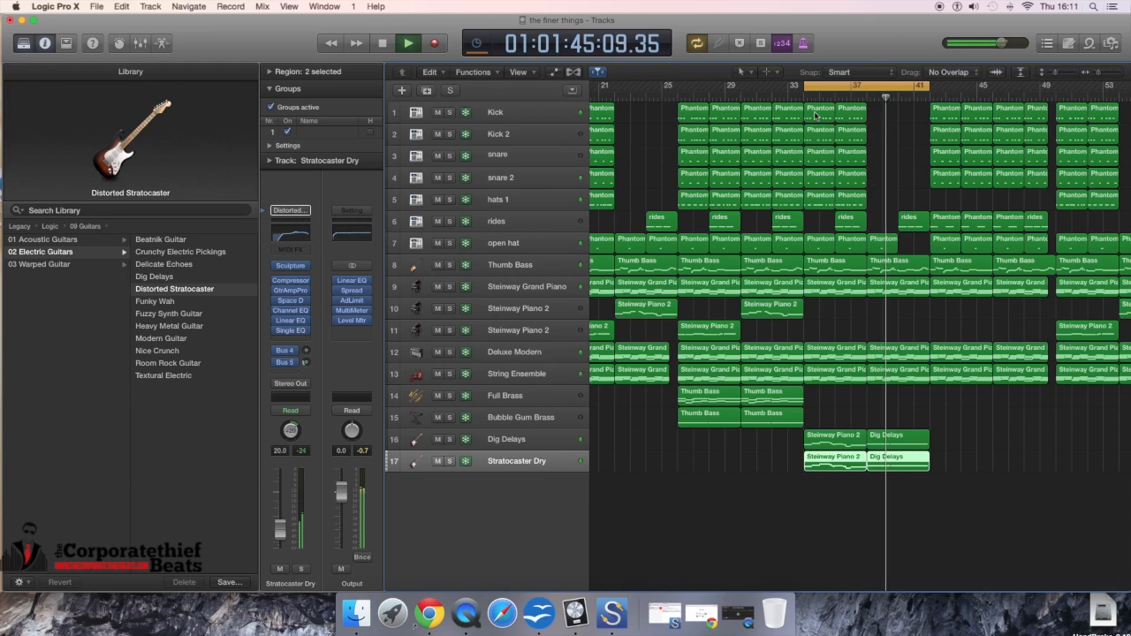
left_click(905, 85)
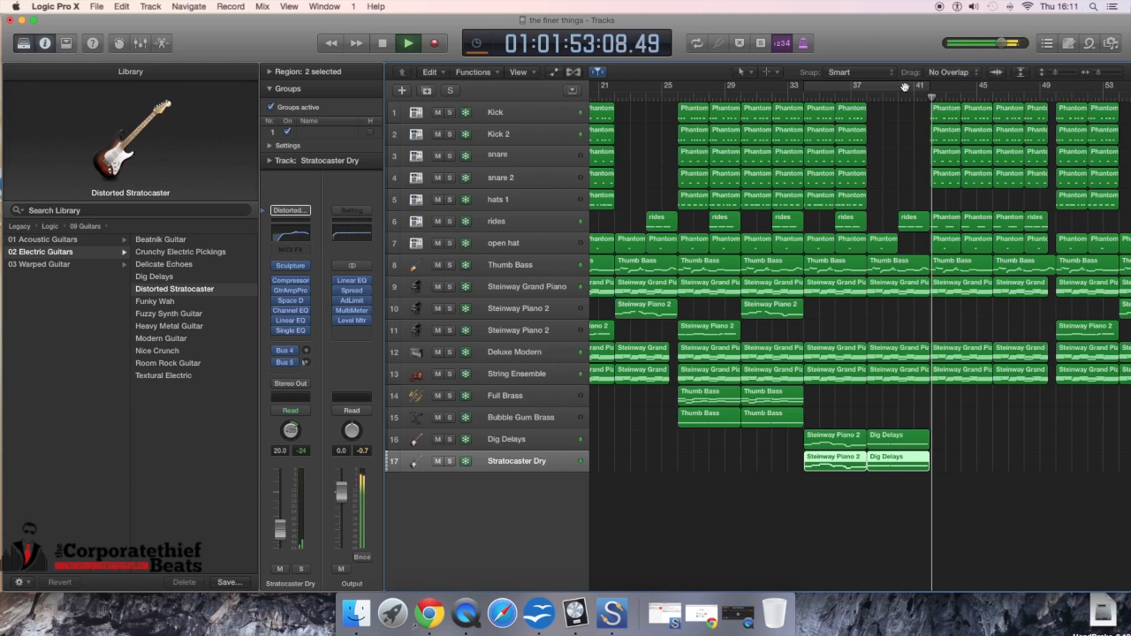
key("space")
Step: Place the playhead at bar 70 and then at bar 74, and play the breakdown section from there
scroll(866, 134, "right", 2)
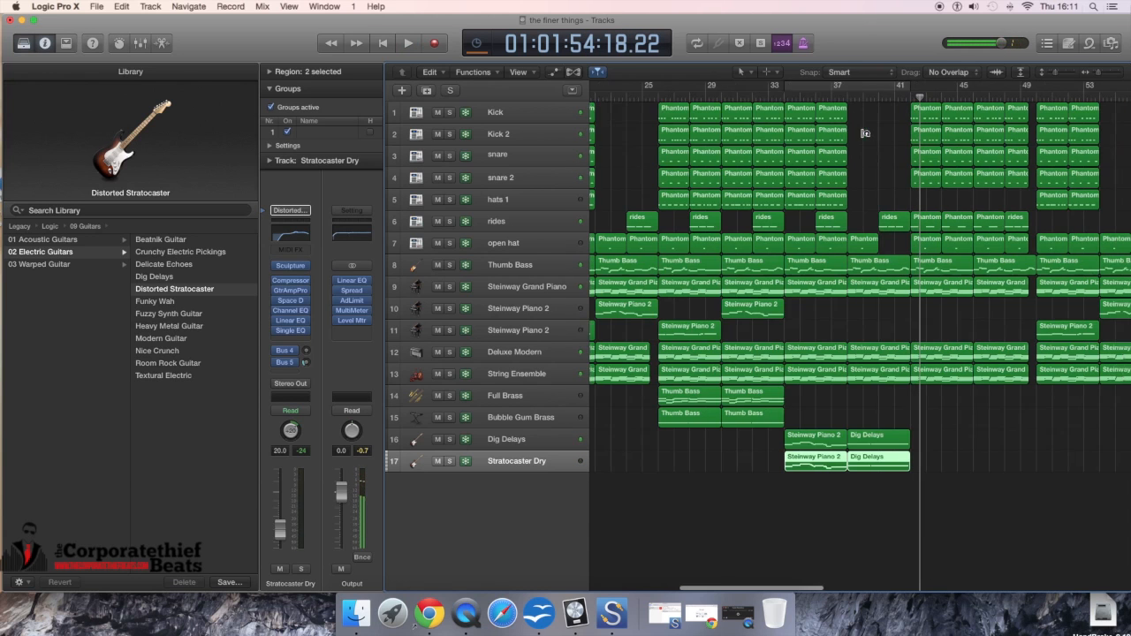
scroll(865, 134, "right", 10)
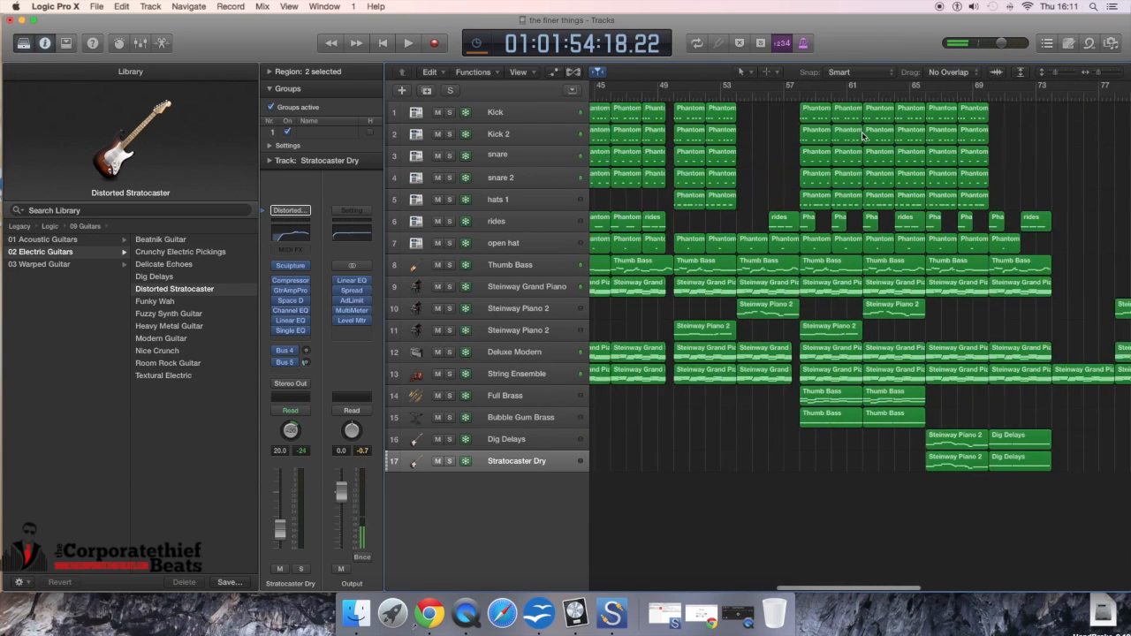
scroll(863, 135, "right", 3)
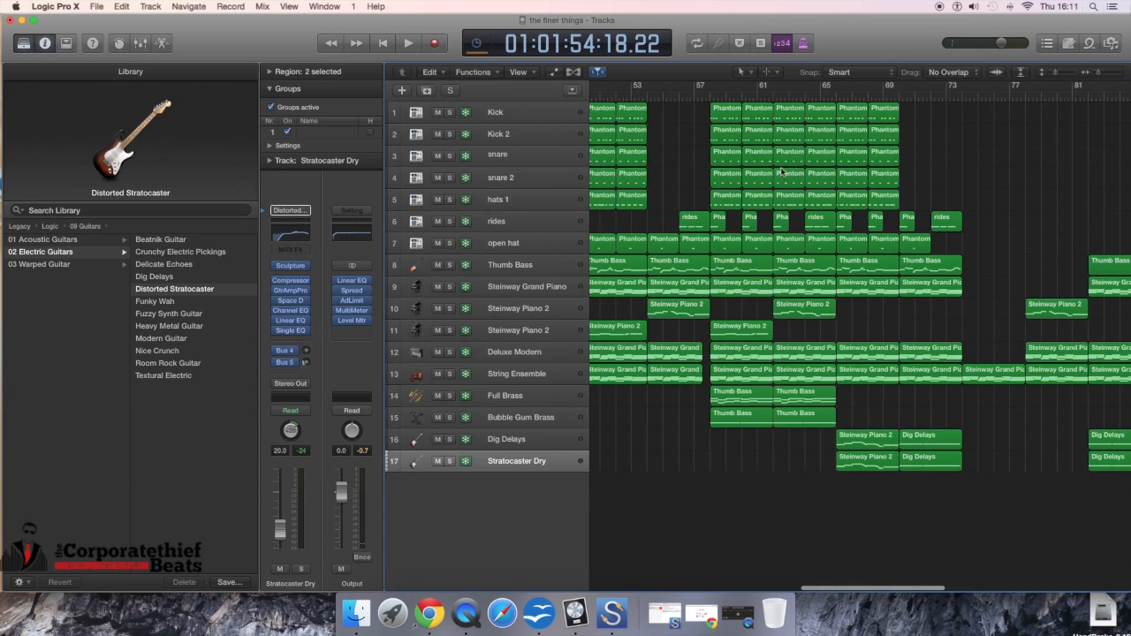
scroll(781, 172, "right", 7)
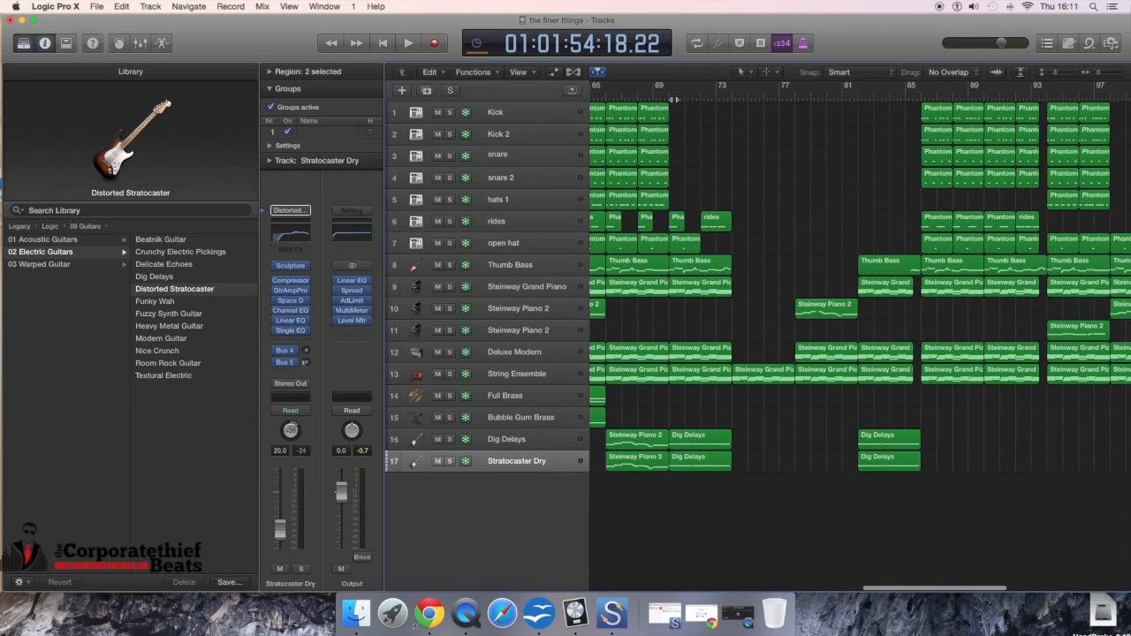
left_click(669, 95)
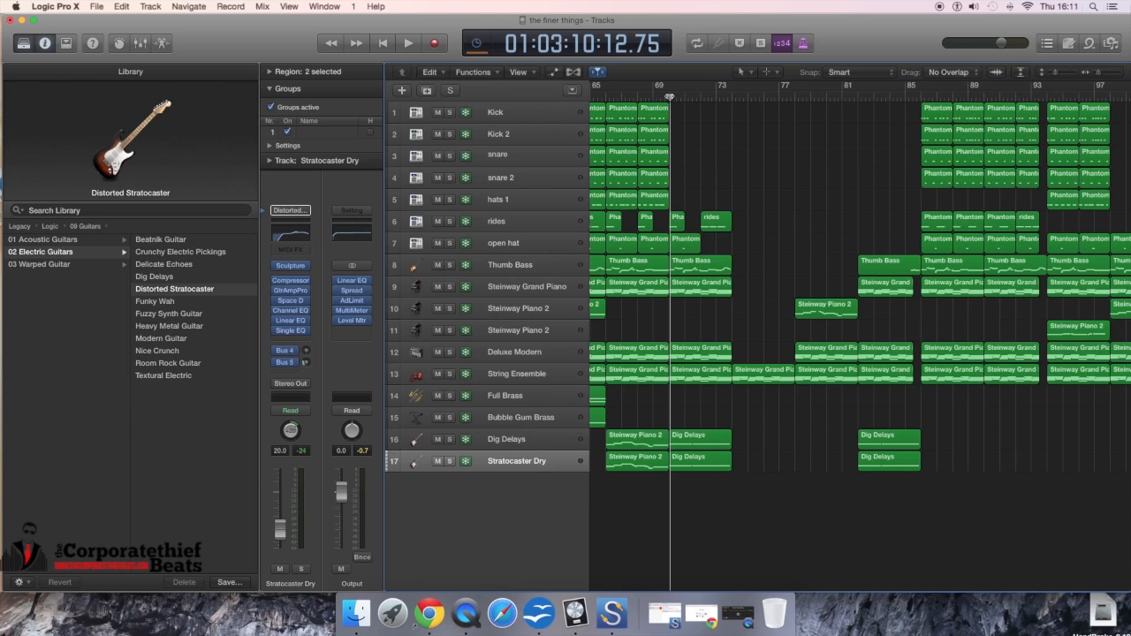
key("space")
left_click(731, 98)
key("space")
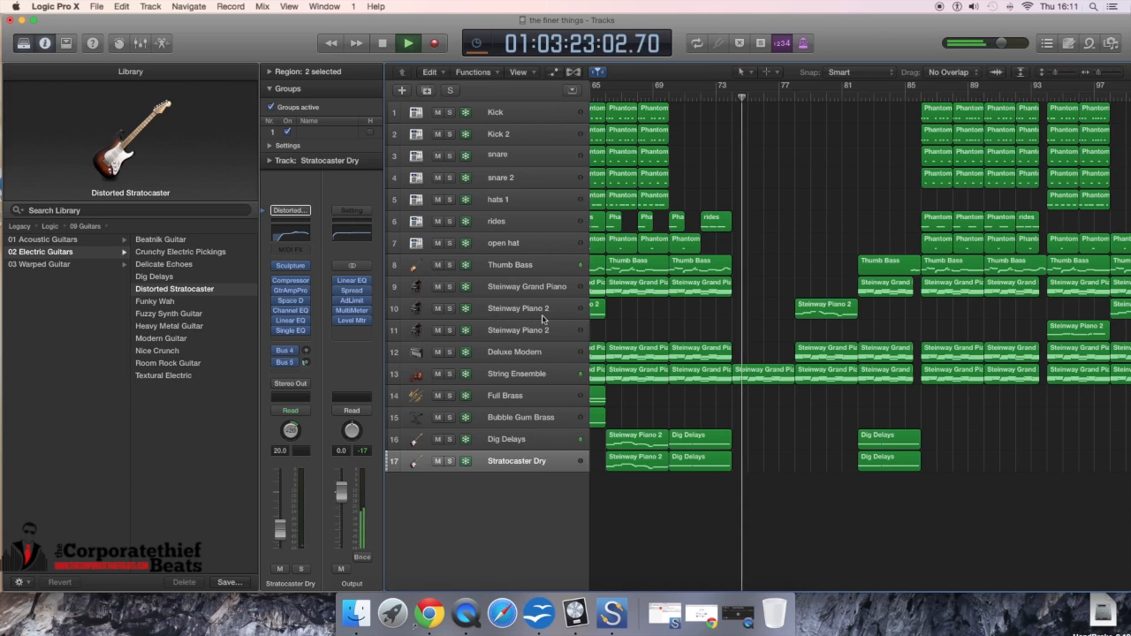
Step: Solo String Ensemble briefly during playback, unsolo it, and play on with all tracks until bar 86
left_click(450, 374)
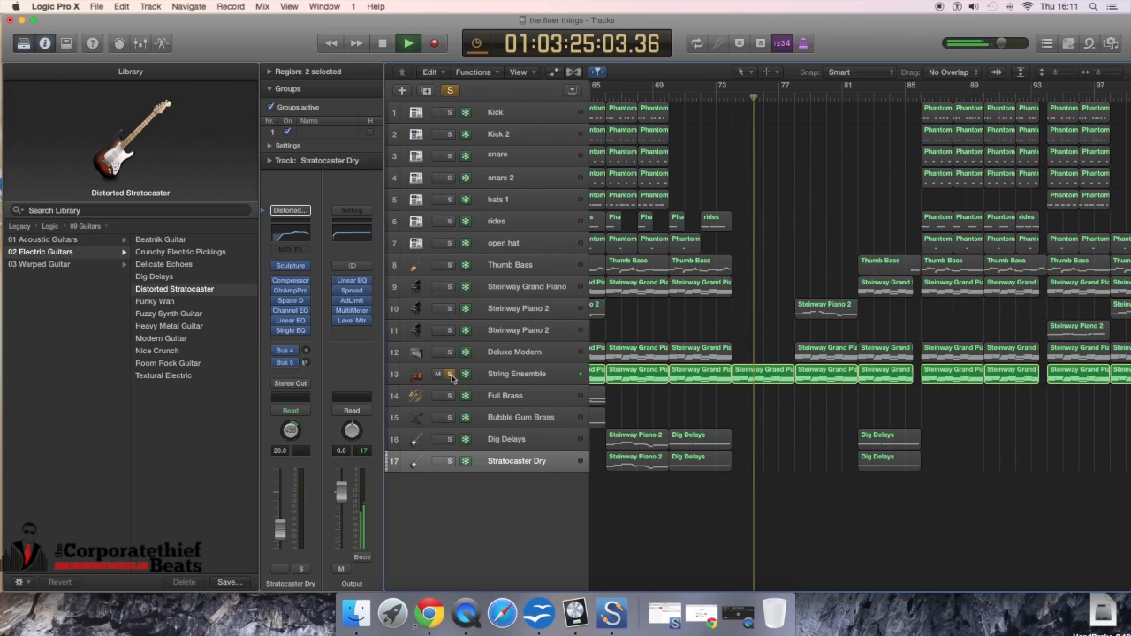
left_click(451, 374)
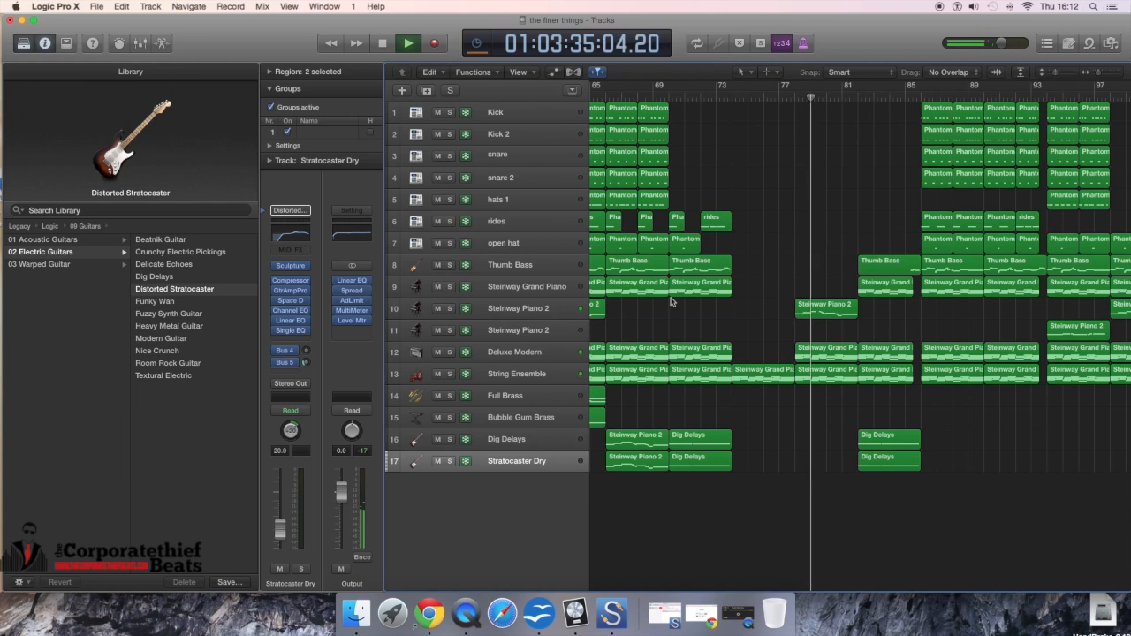
scroll(689, 300, "right", 10)
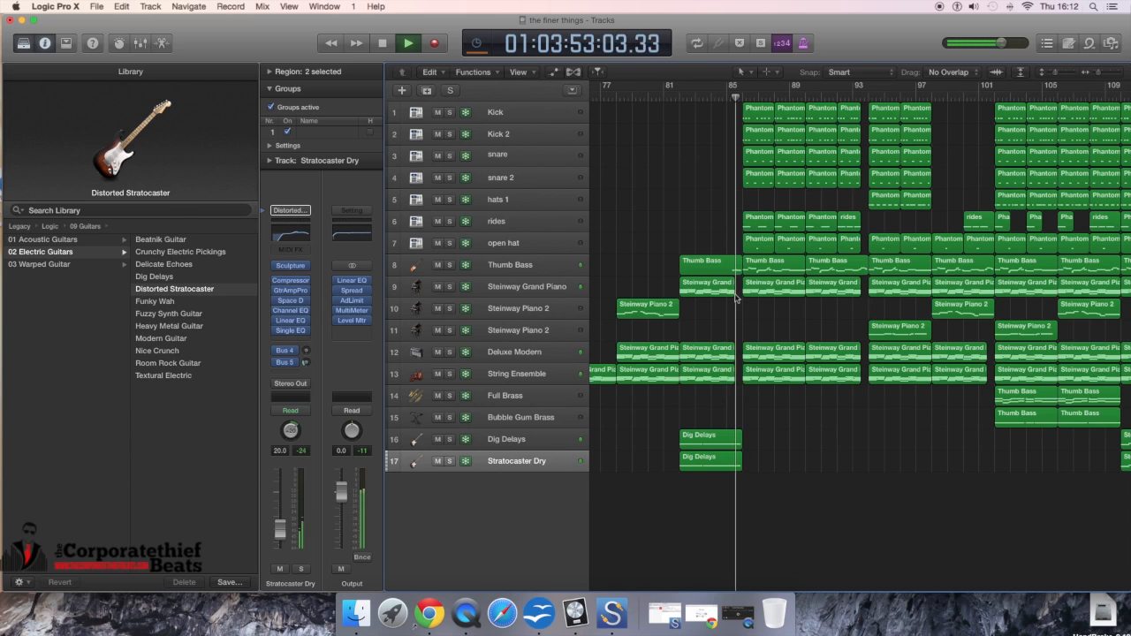
key("space")
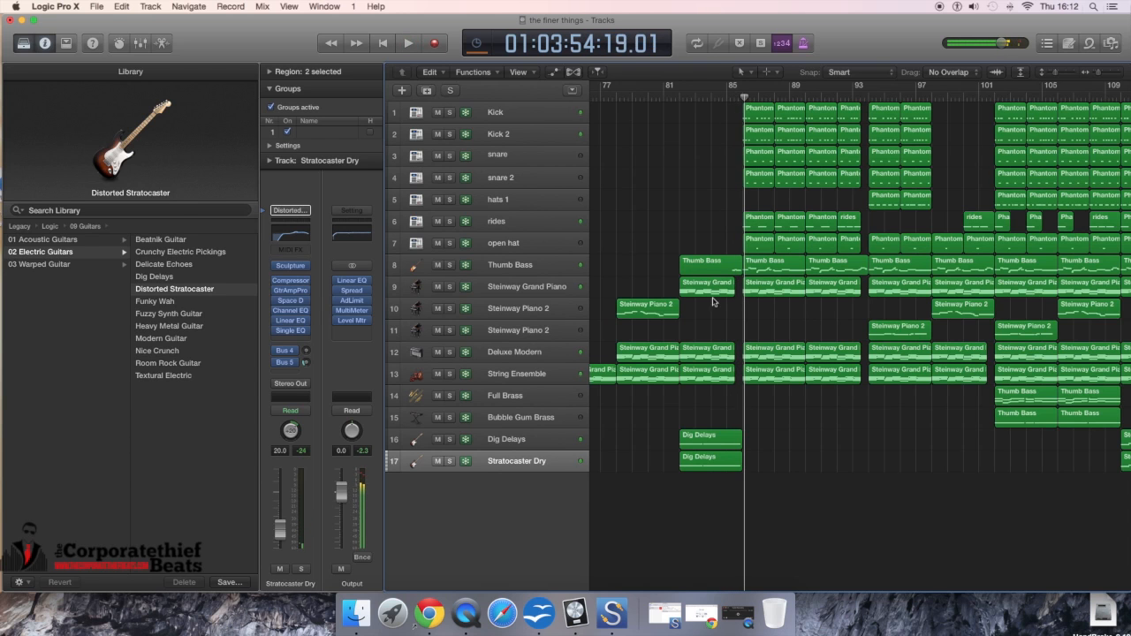
Step: Place the playhead at bar 114 and then at bar 118, play the outro from there, and stop playback after the last regions
scroll(714, 301, "right", 5)
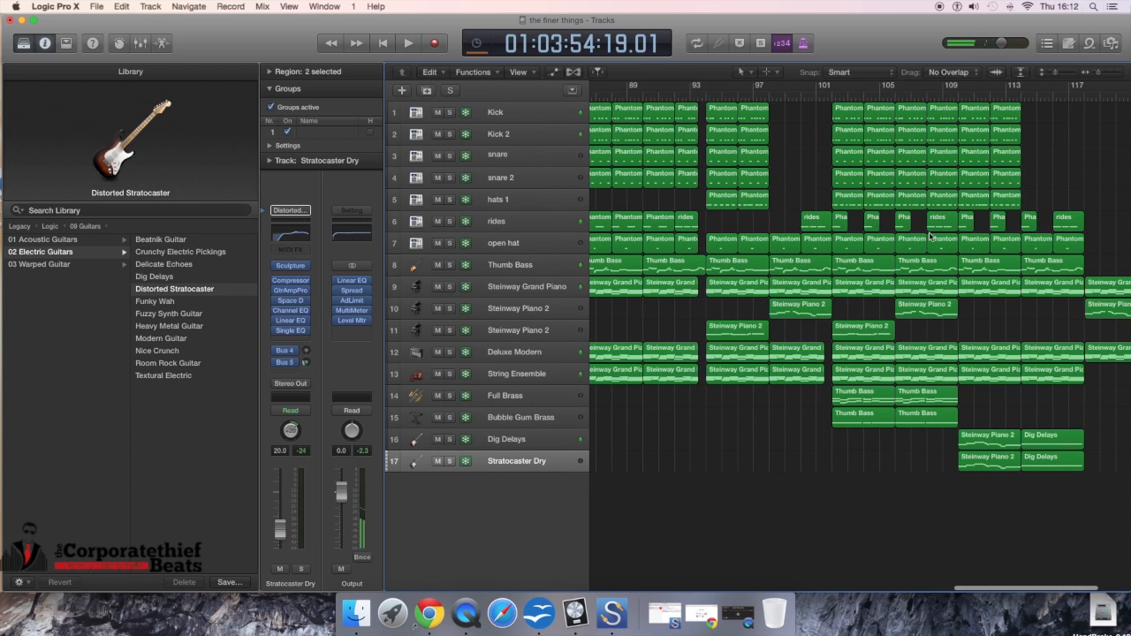
scroll(930, 235, "right", 4)
left_click(903, 95)
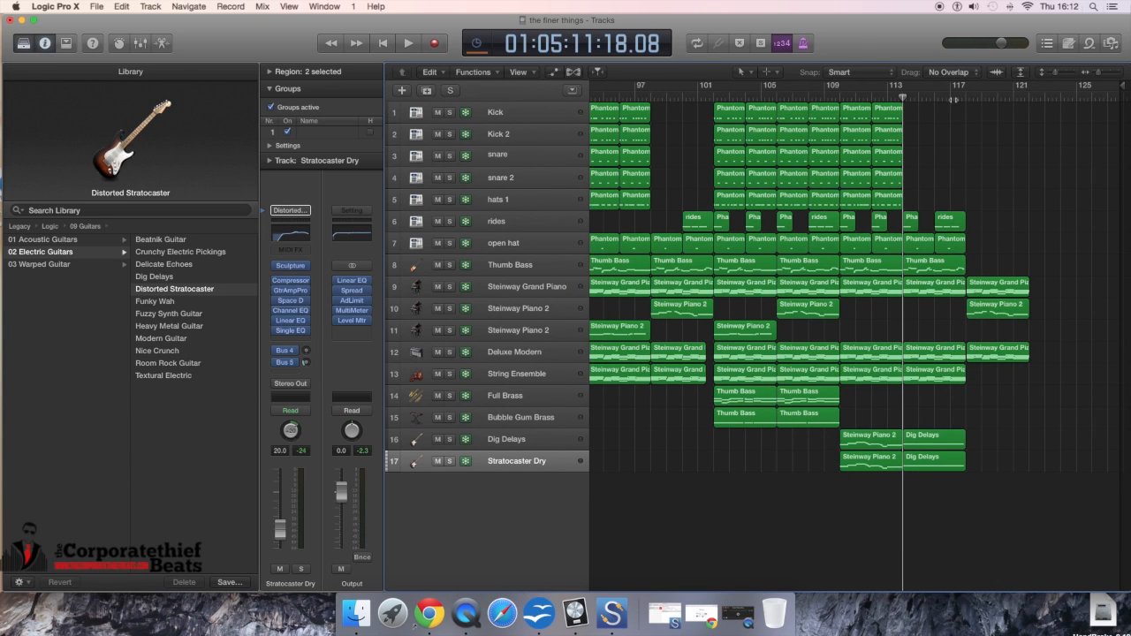
left_click(962, 99)
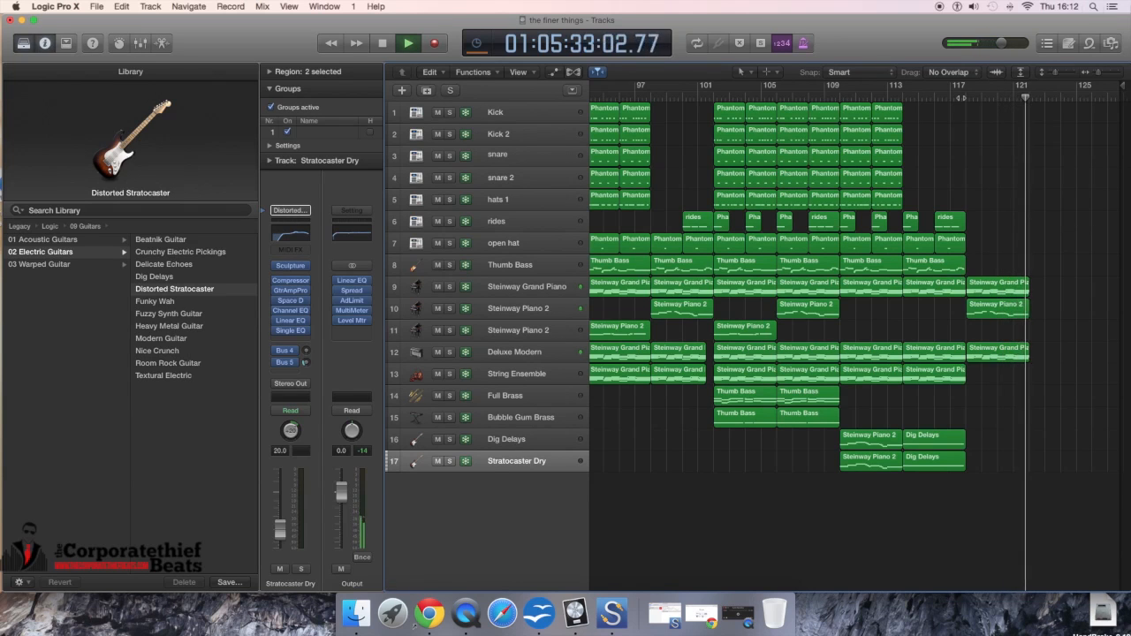
key("space")
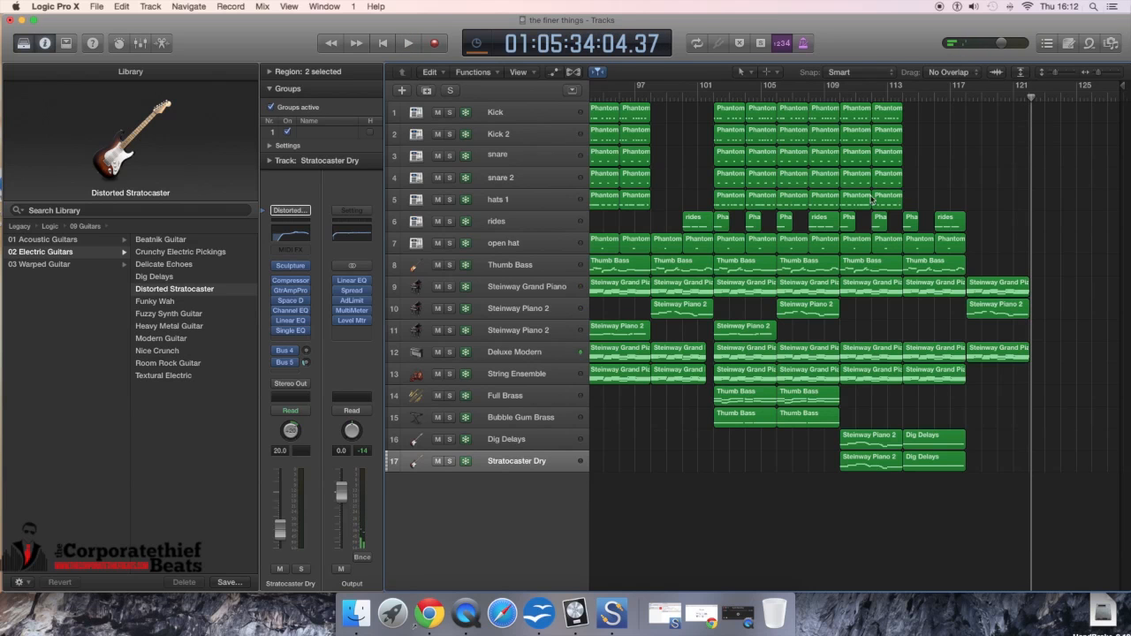
Step: Review the whole arrangement from the intro through to the outro to compare how the instrument layers are laid out across the sections
scroll(906, 198, "left", 15)
scroll(811, 201, "left", 18)
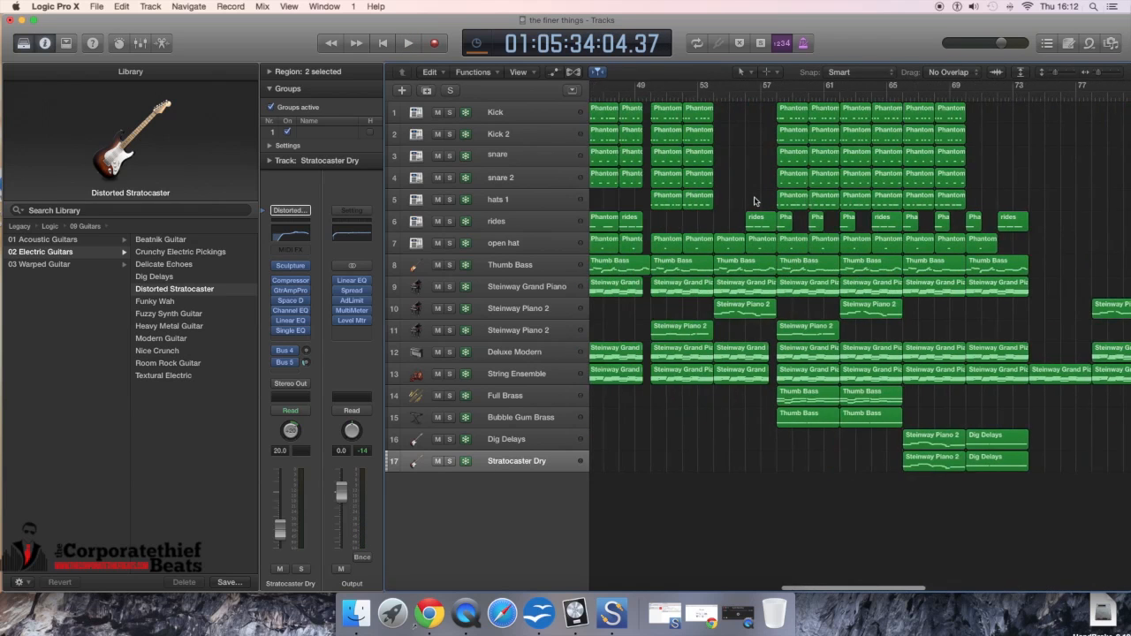
scroll(748, 202, "left", 4)
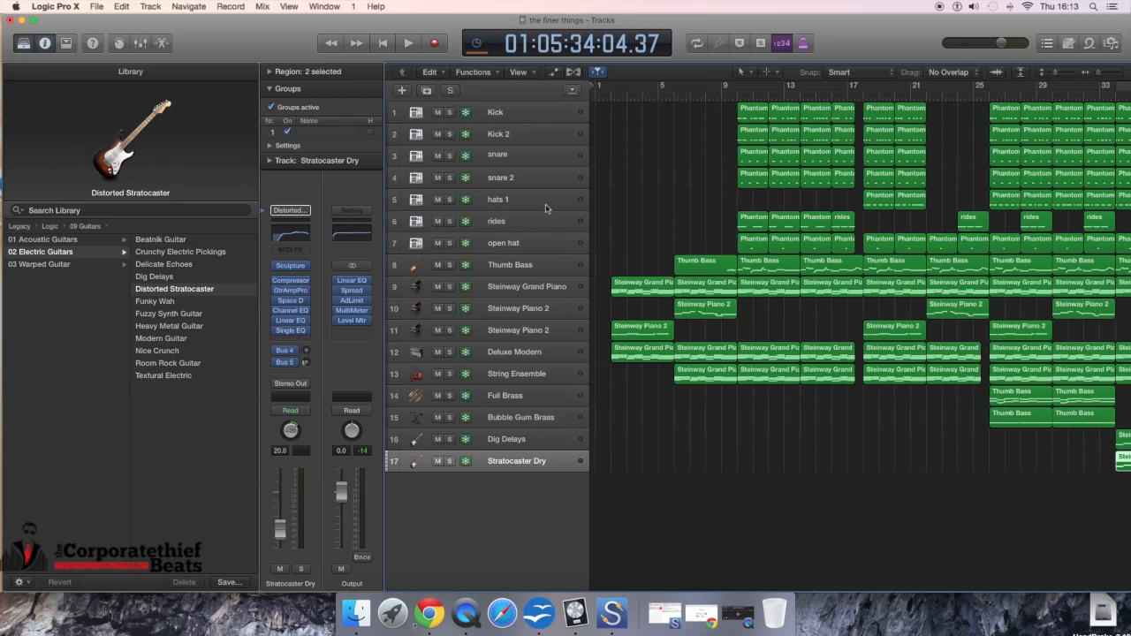
scroll(639, 176, "right", 2)
scroll(639, 176, "right", 20)
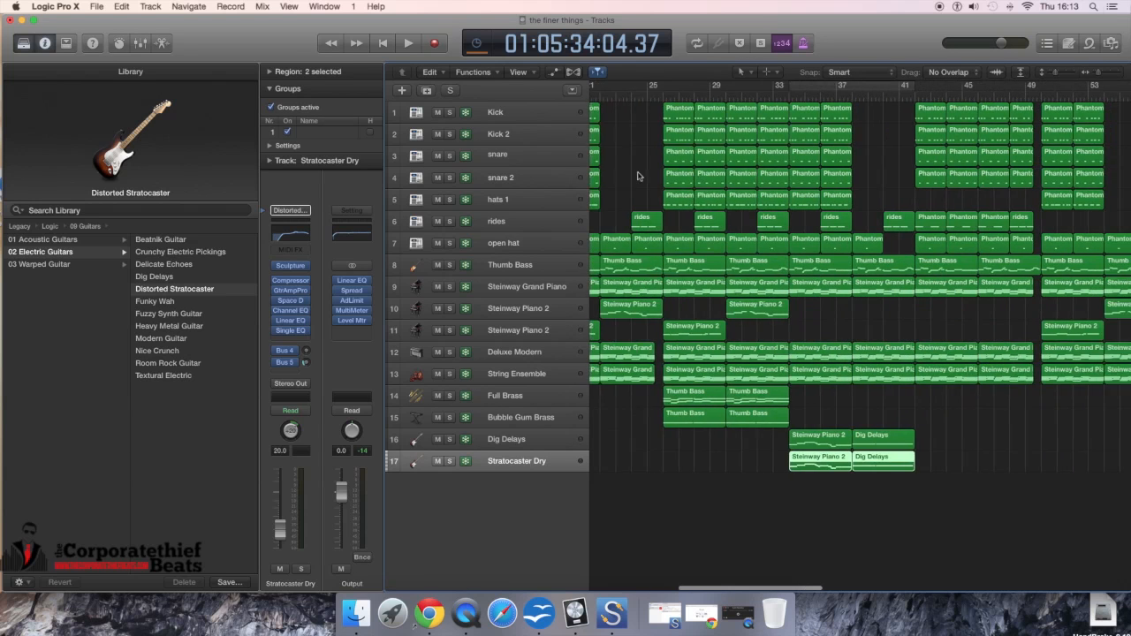
scroll(639, 176, "right", 9)
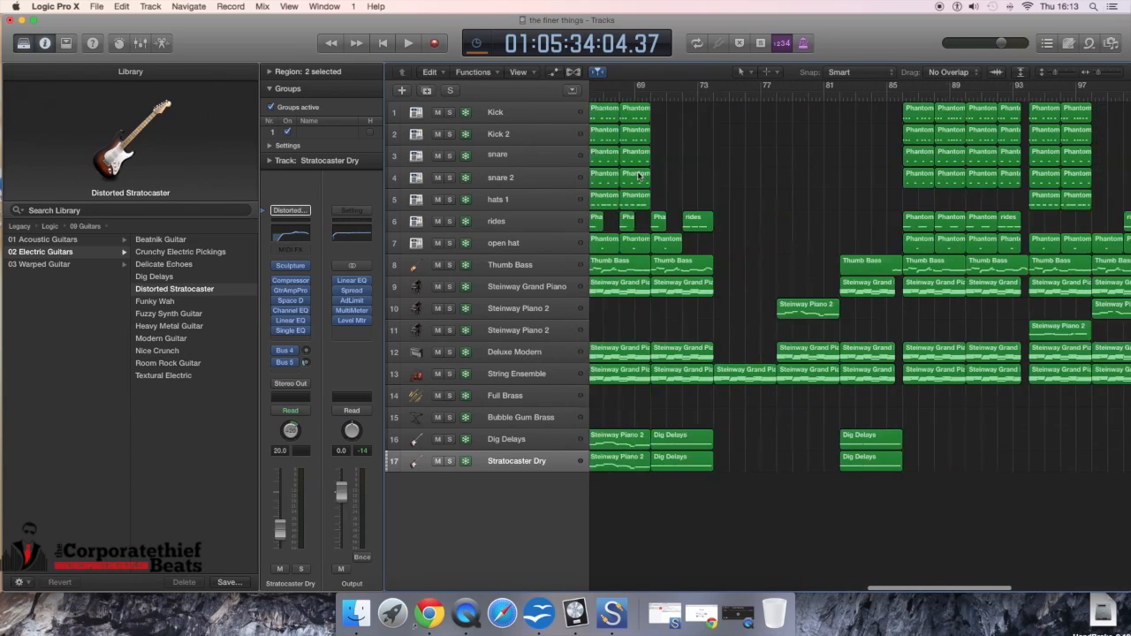
scroll(639, 175, "left", 12)
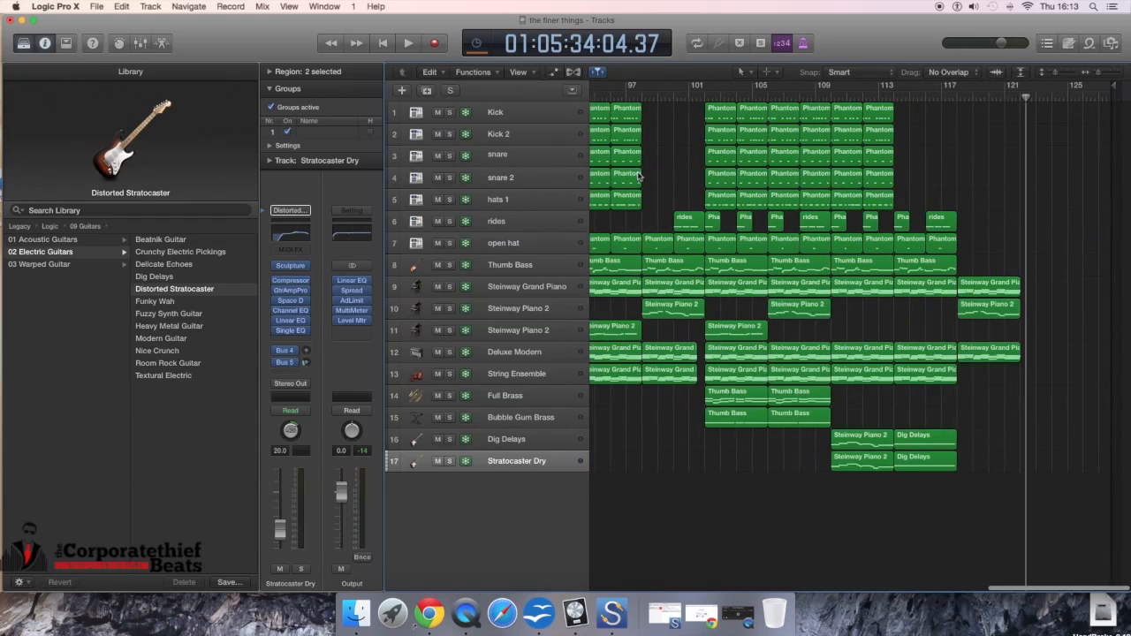
Step: Place the playhead at bar 10, where the drums enter, and play the full arrangement from there
scroll(639, 176, "left", 20)
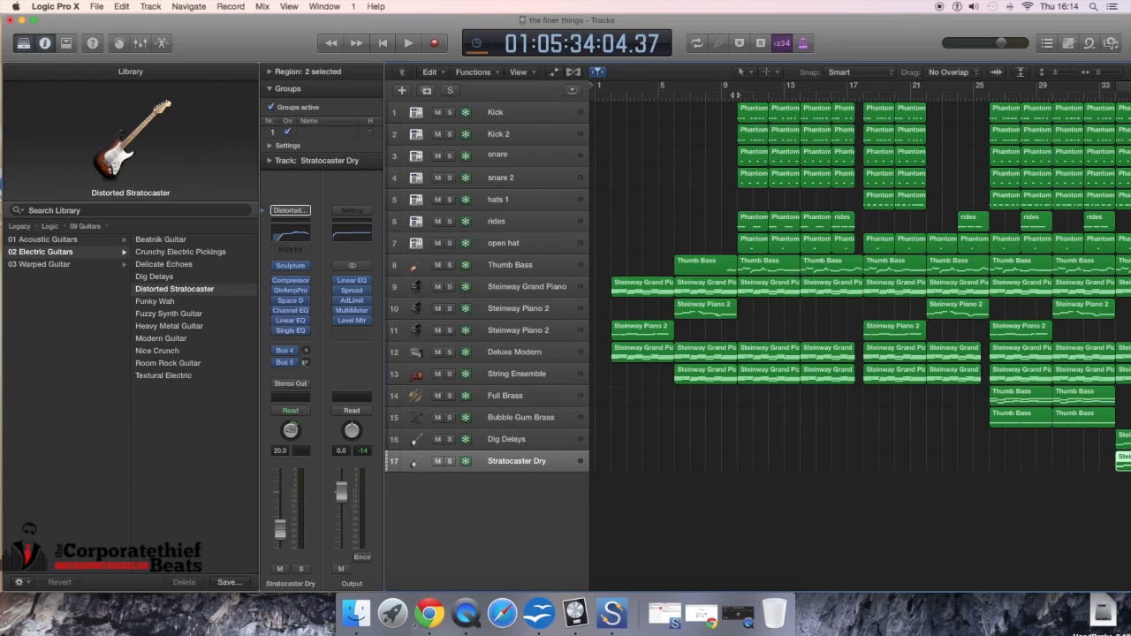
left_click(736, 95)
key("space")
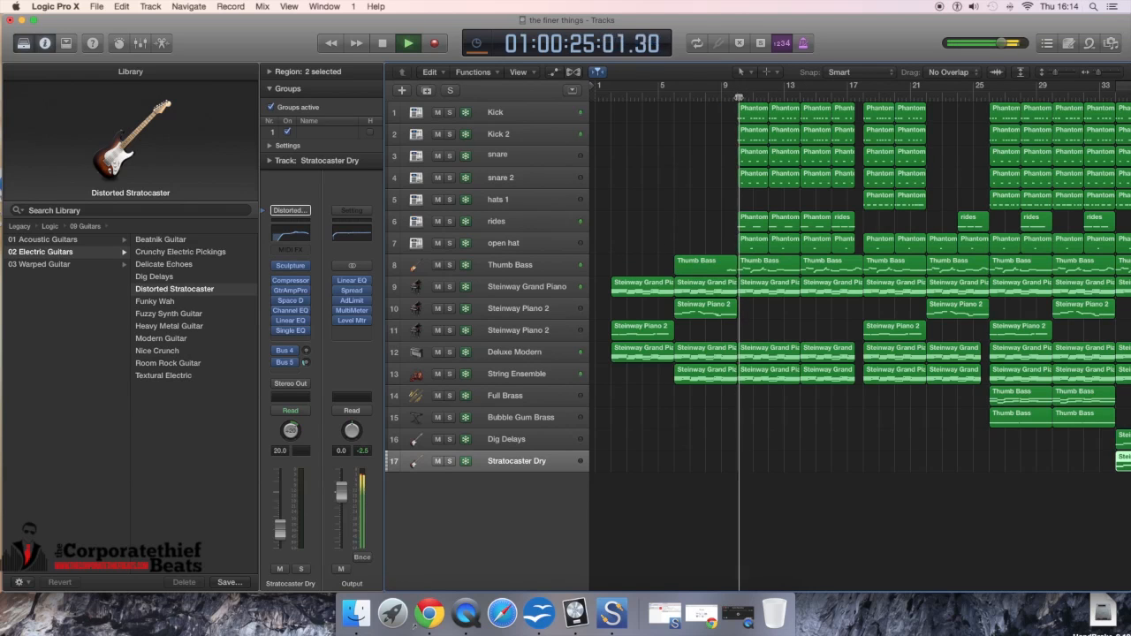